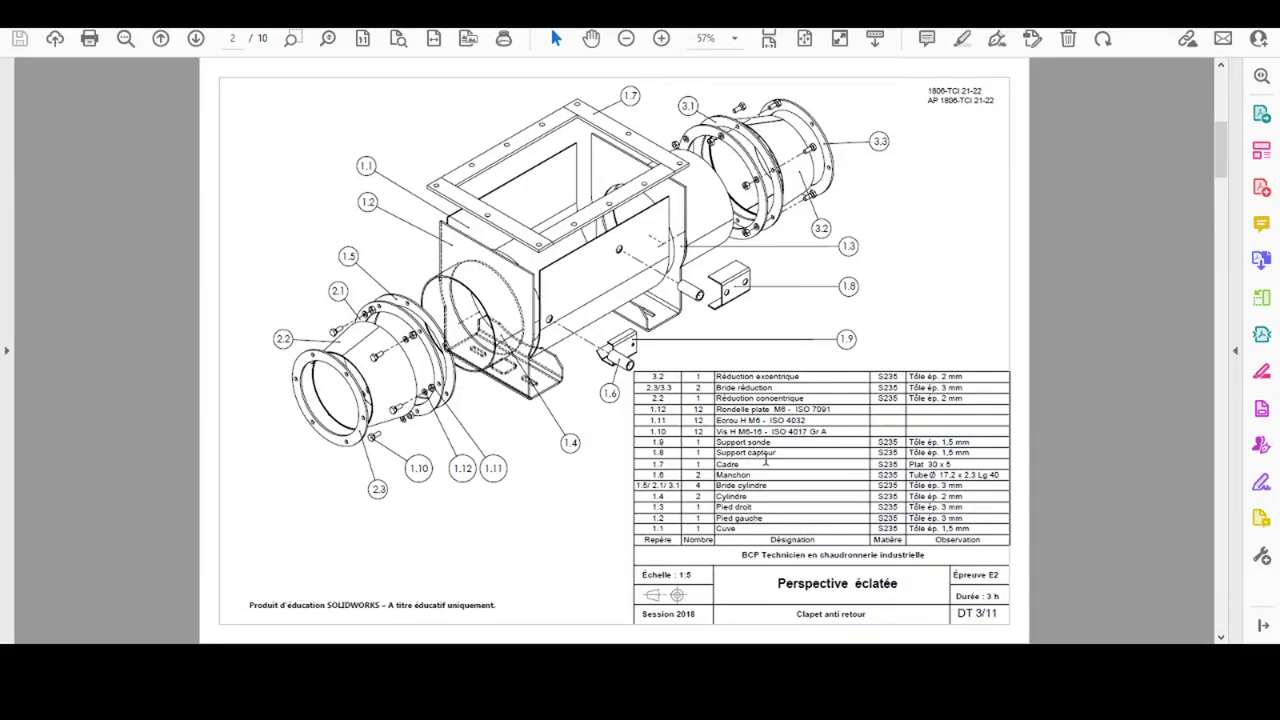
# - Zoom the exploded view, then move to page 8 with the Support capteur and Support sonde drawings
pyautogui.keyDown('ctrl'); pyautogui.scroll(3, 766, 459); pyautogui.keyUp('ctrl')
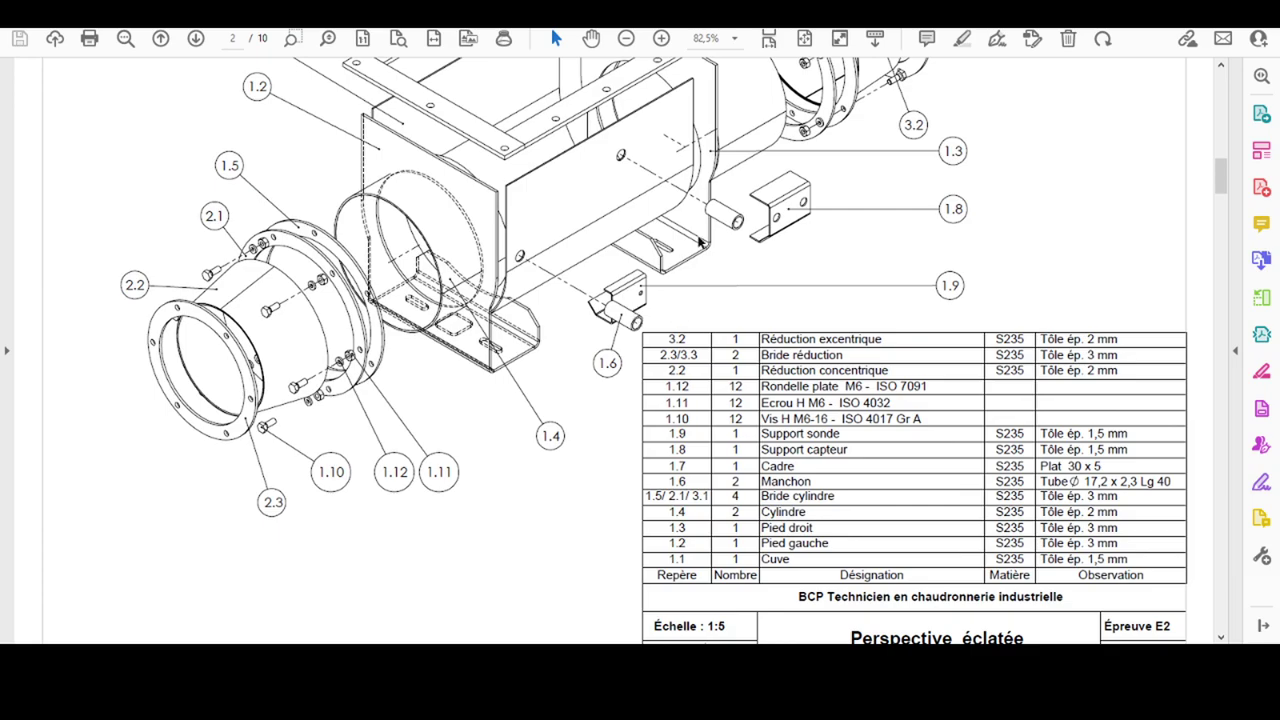
pyautogui.keyDown('ctrl'); pyautogui.scroll(-1, 776, 216); pyautogui.keyUp('ctrl')
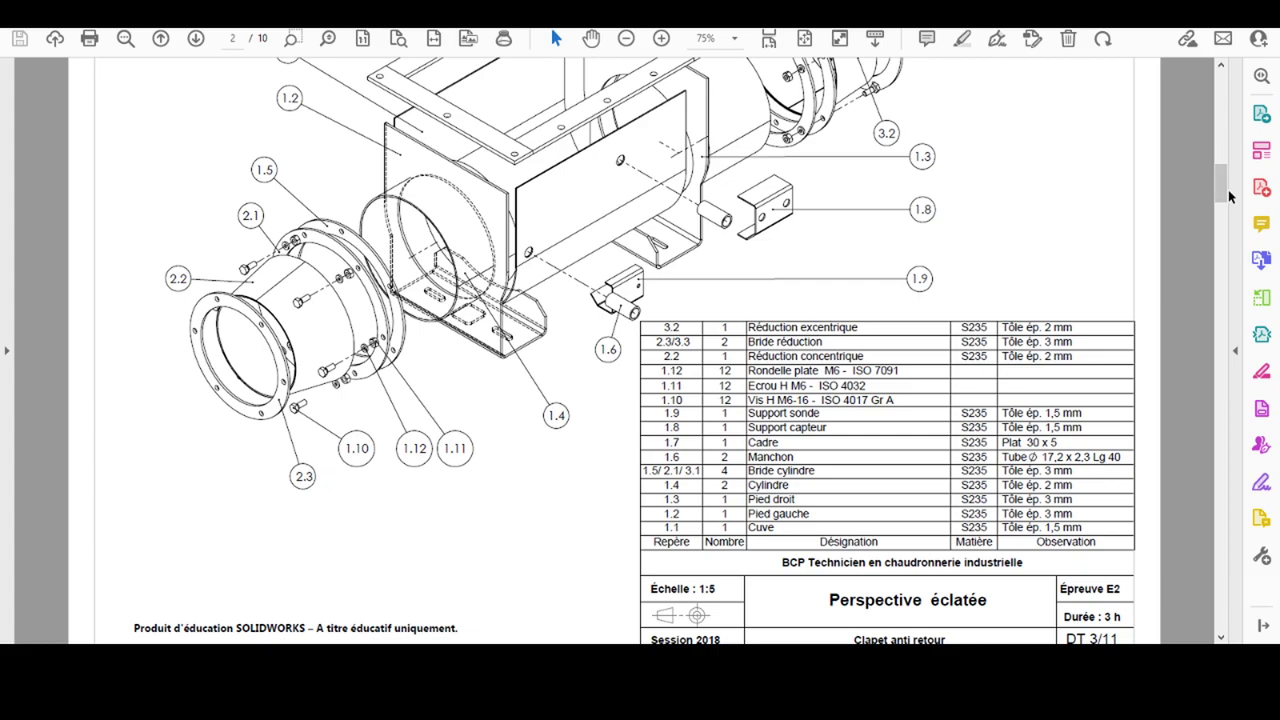
pyautogui.keyDown('ctrl'); pyautogui.scroll(-2, 725, 325); pyautogui.keyUp('ctrl')
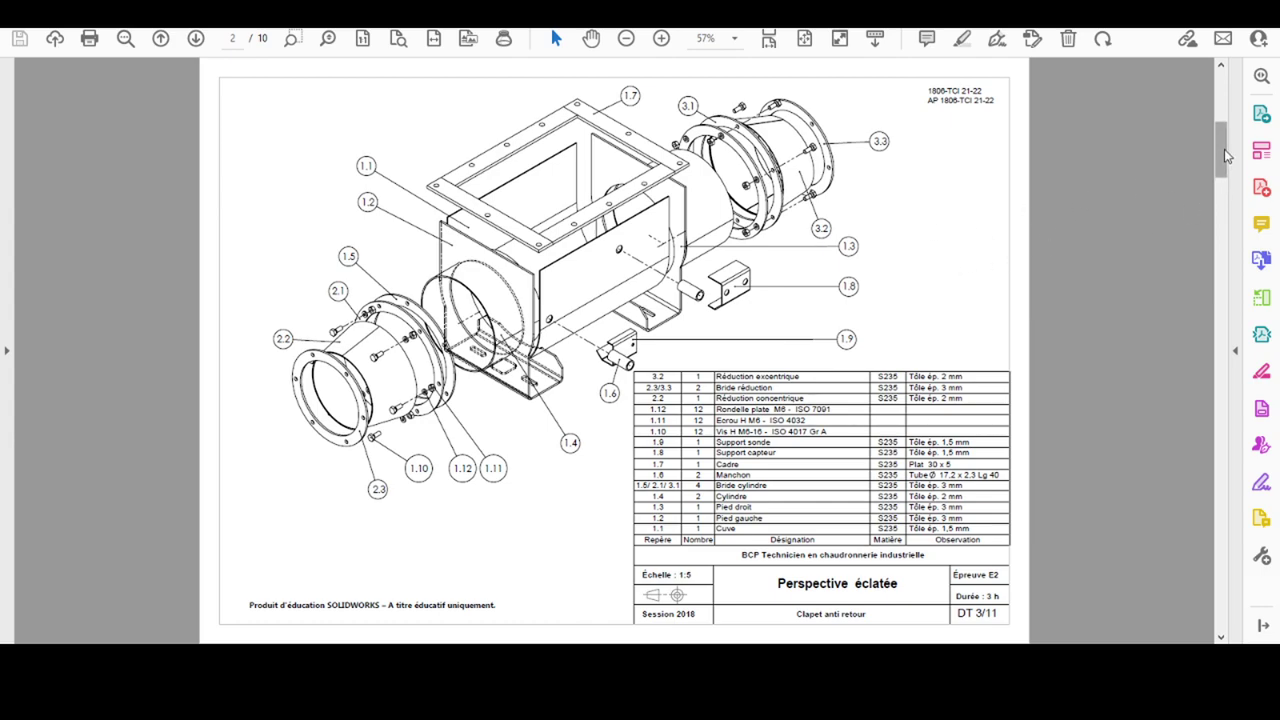
pyautogui.moveTo(1226, 155); pyautogui.dragTo(1244, 470)
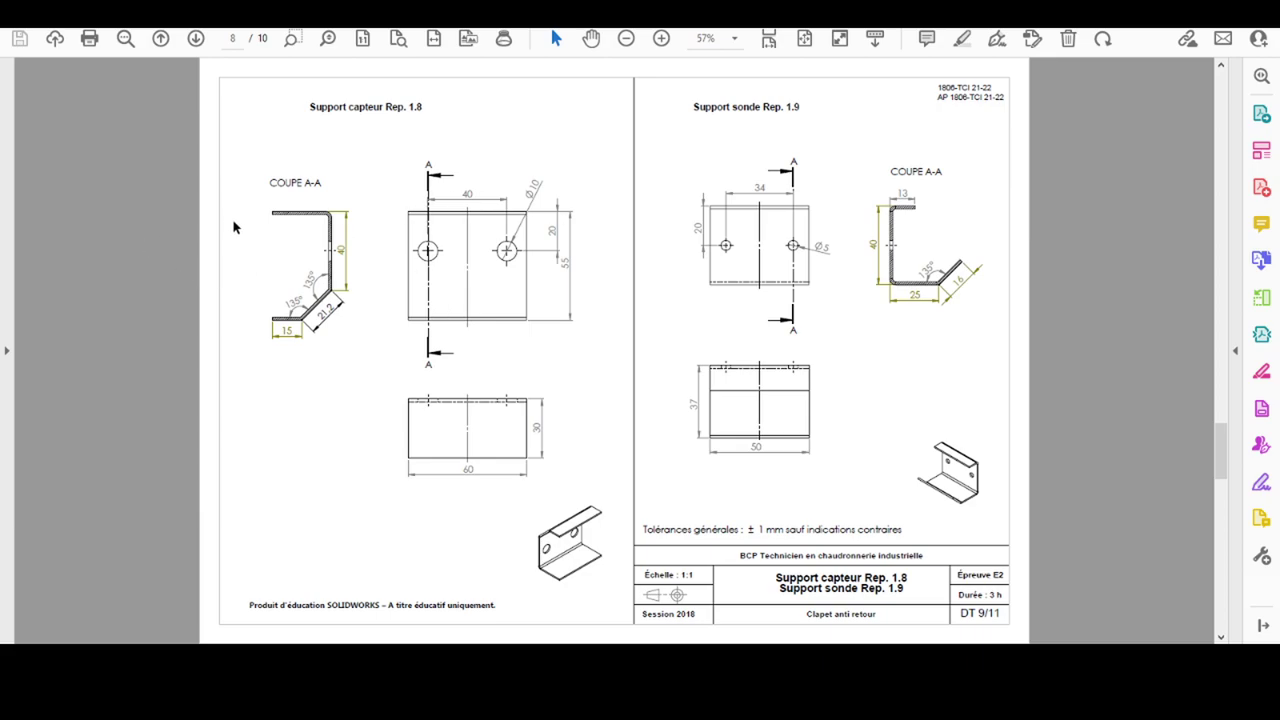
# - Zoom the bracket drawing PDF to 75% before going back to Onshape
pyautogui.keyDown('ctrl'); pyautogui.scroll(2, 329, 250); pyautogui.keyUp('ctrl')
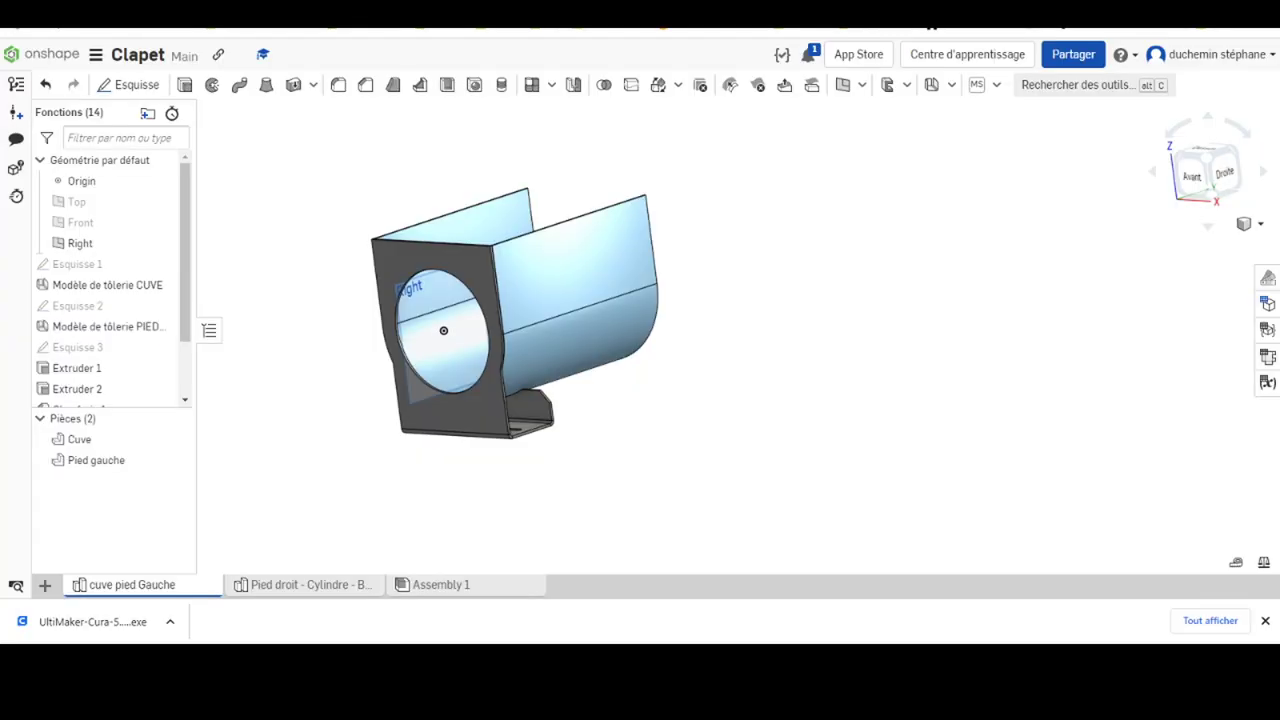
# - Open the Pied droit – Cylindre part studio, hide Traverse cadre and Longeron cadre, and inspect Extruder 5 and 6
pyautogui.click(295, 588)
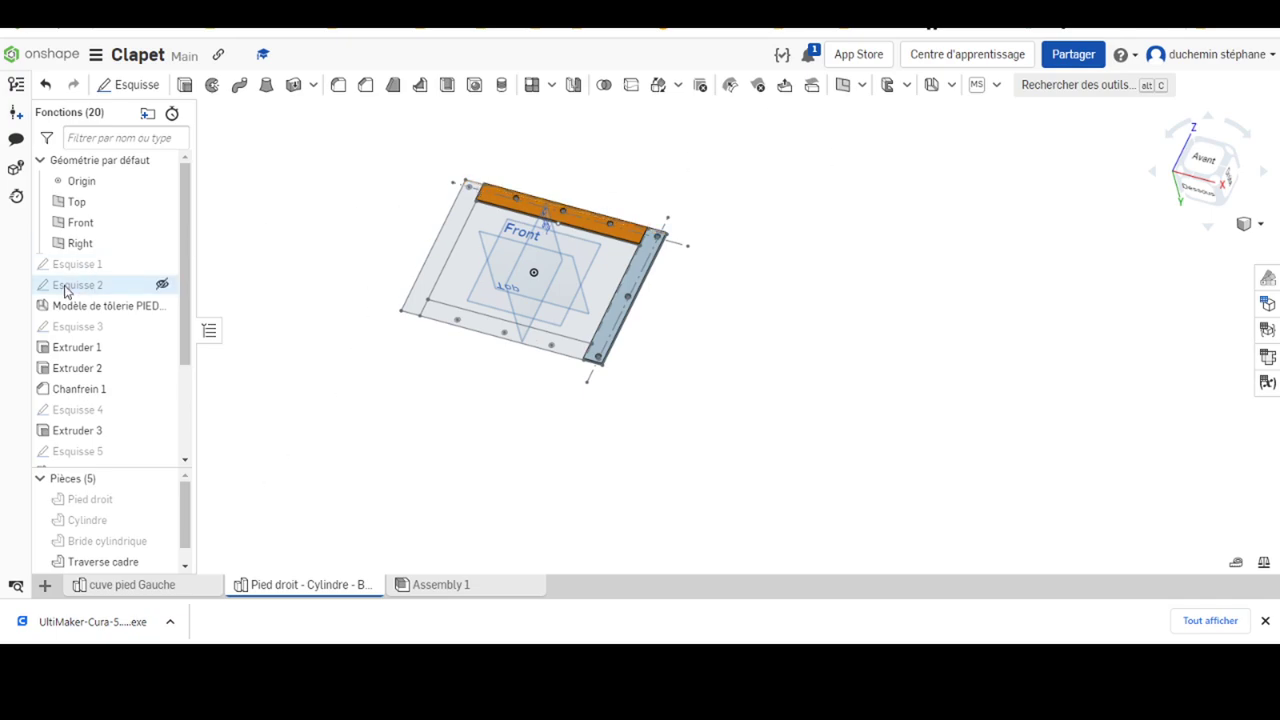
pyautogui.moveTo(185, 525); pyautogui.dragTo(184, 568)
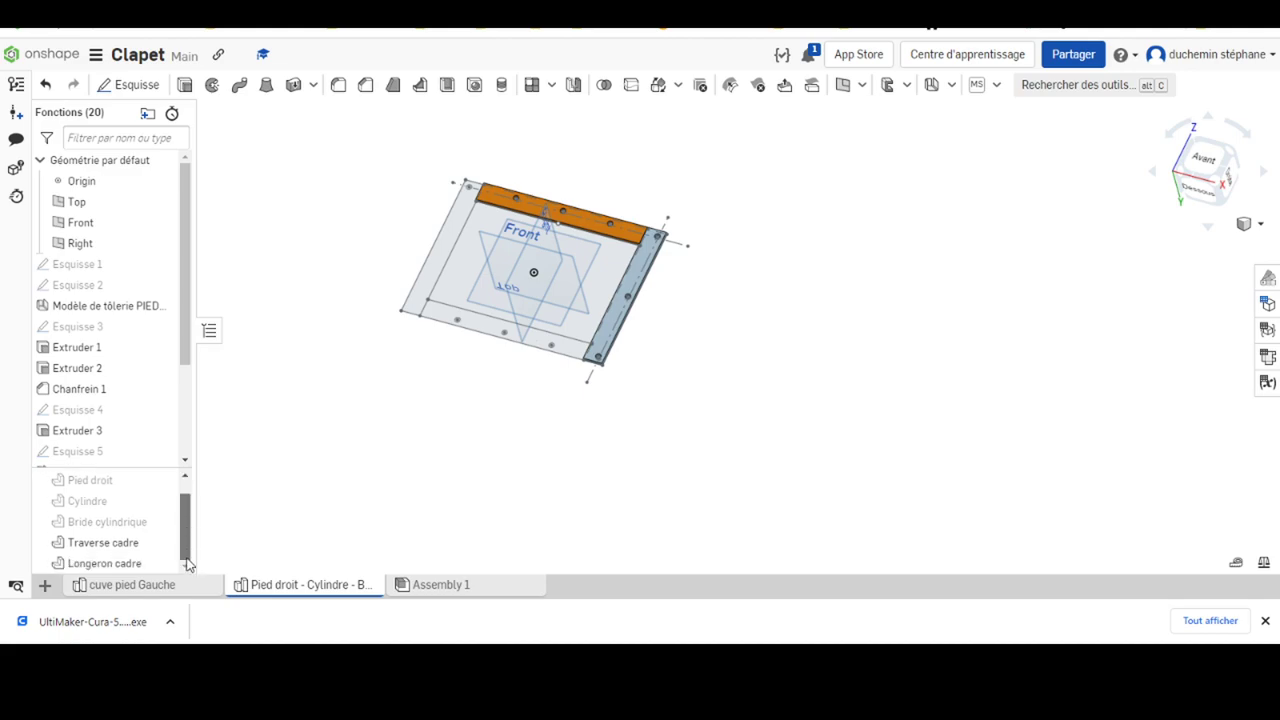
pyautogui.click(164, 542)
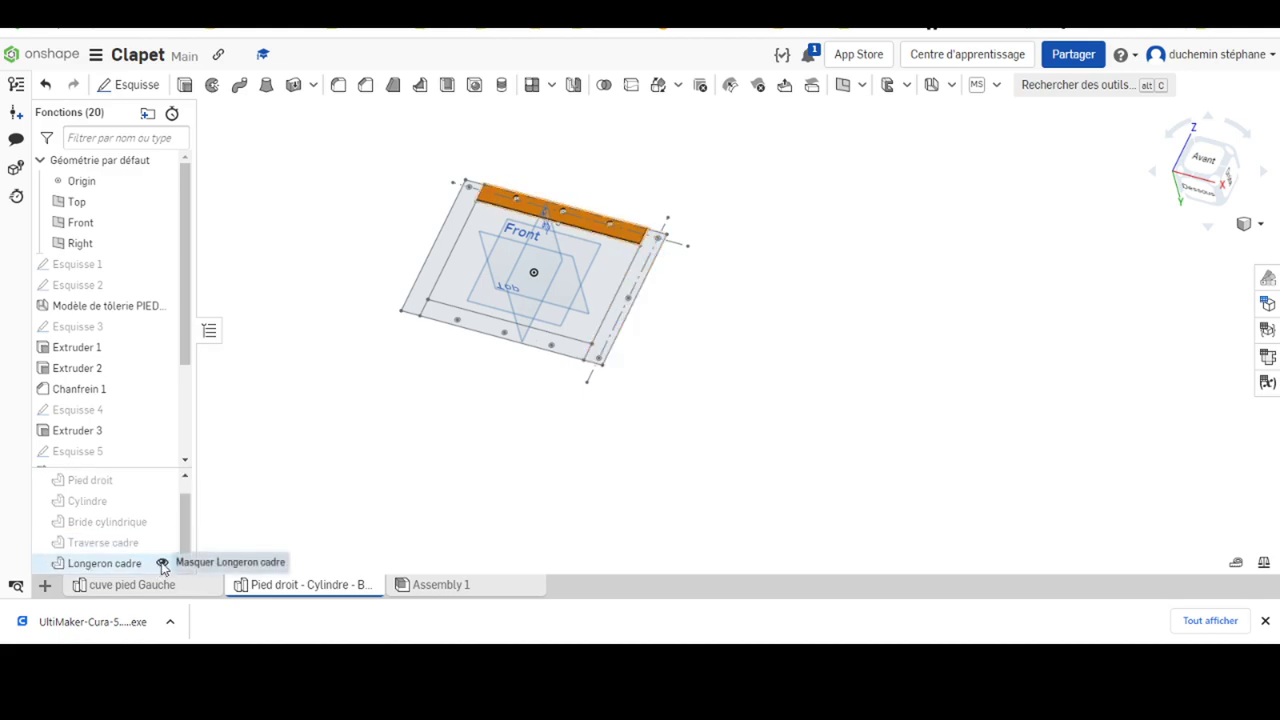
pyautogui.click(164, 563)
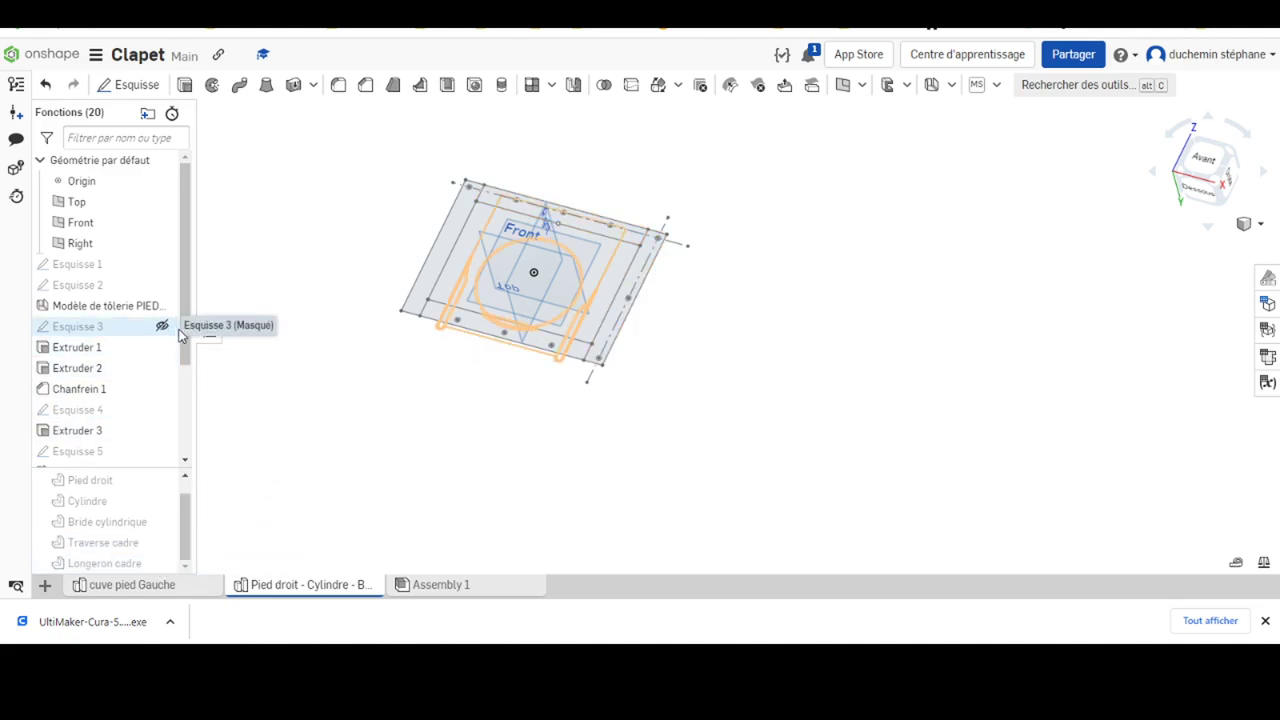
pyautogui.moveTo(184, 333); pyautogui.dragTo(184, 421)
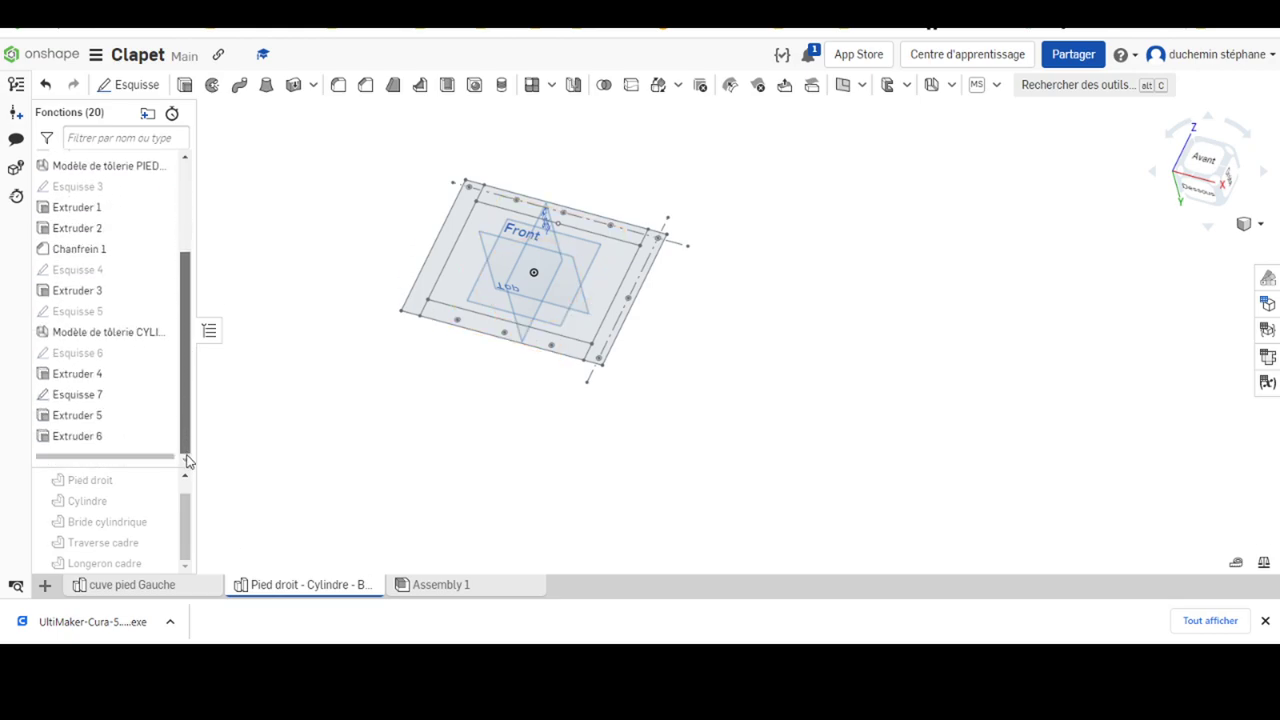
pyautogui.click(100, 418)
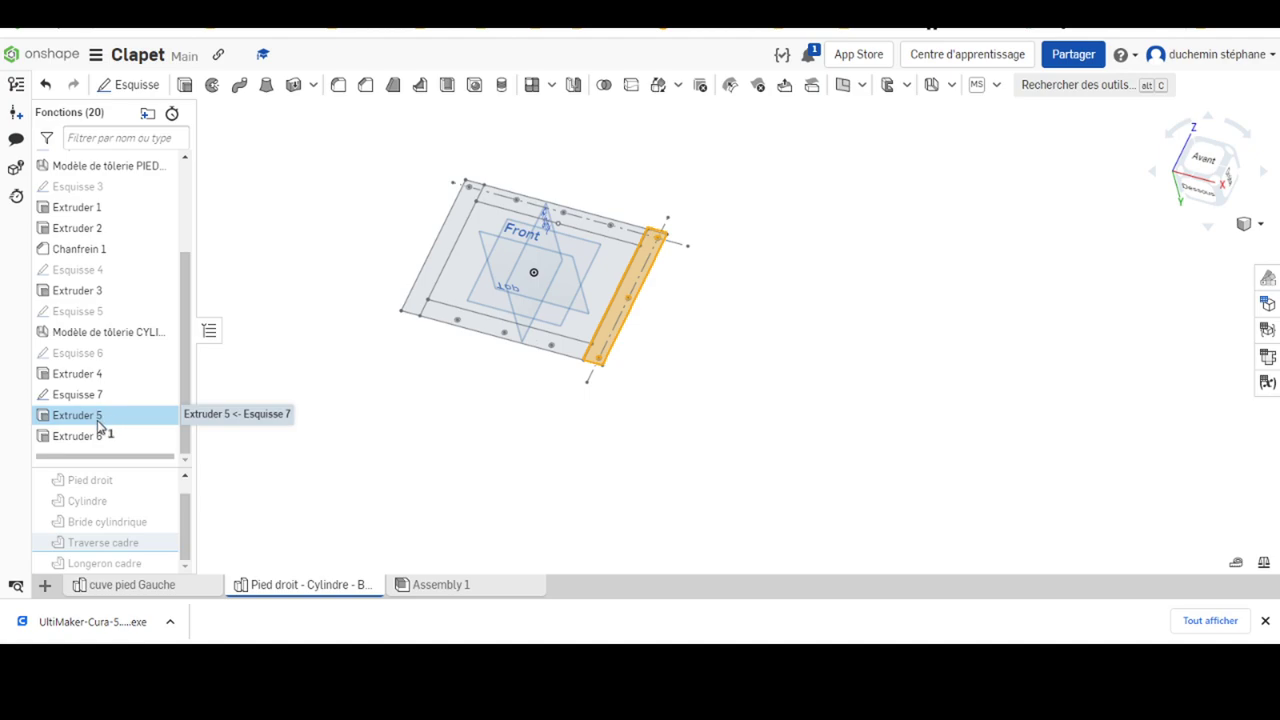
pyautogui.keyDown('shift'); pyautogui.click(100, 437); pyautogui.keyUp('shift')
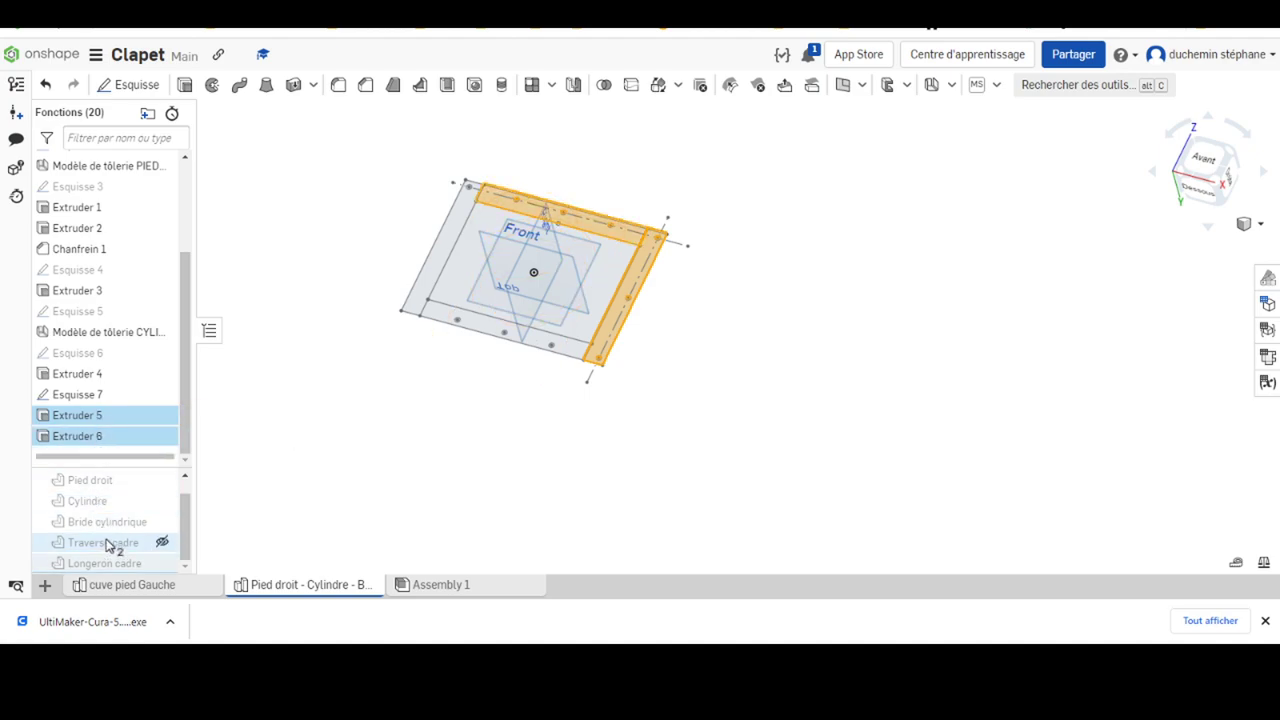
pyautogui.click(268, 332)
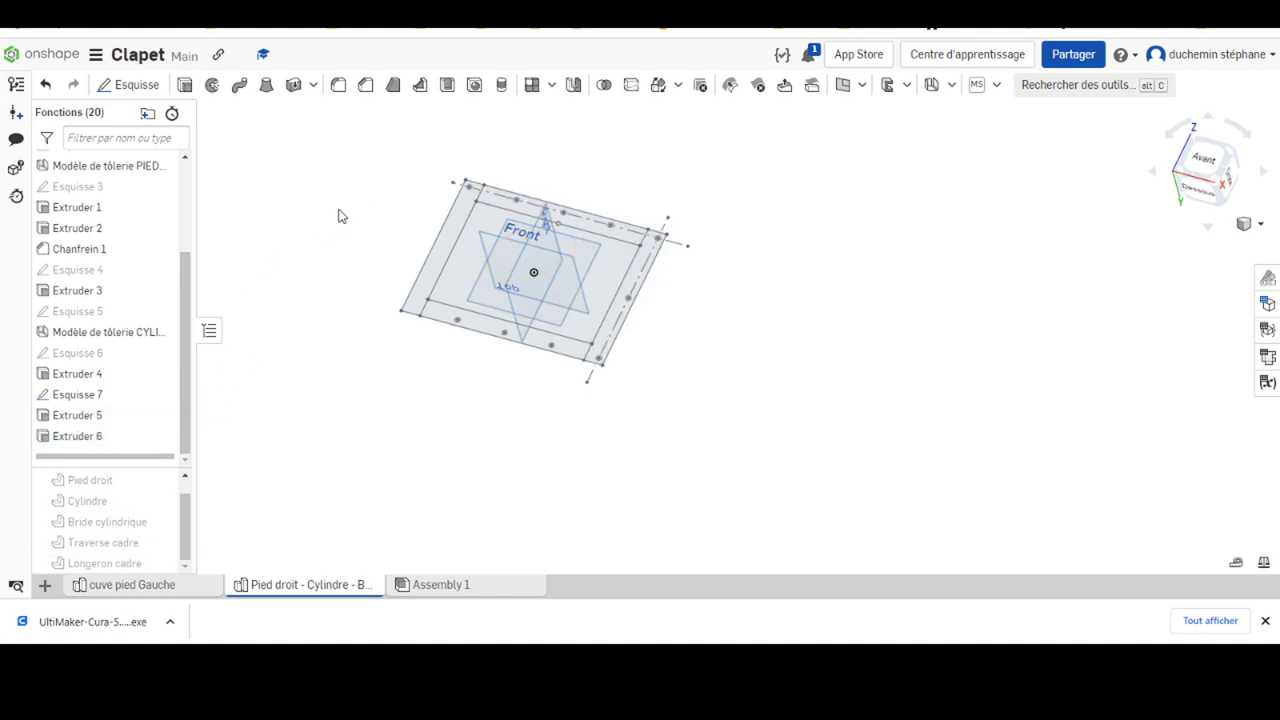
# - Select the Front plane and hide the Esquisse 7 sketch
pyautogui.moveTo(634, 149); pyautogui.dragTo(634, 186, button='right')
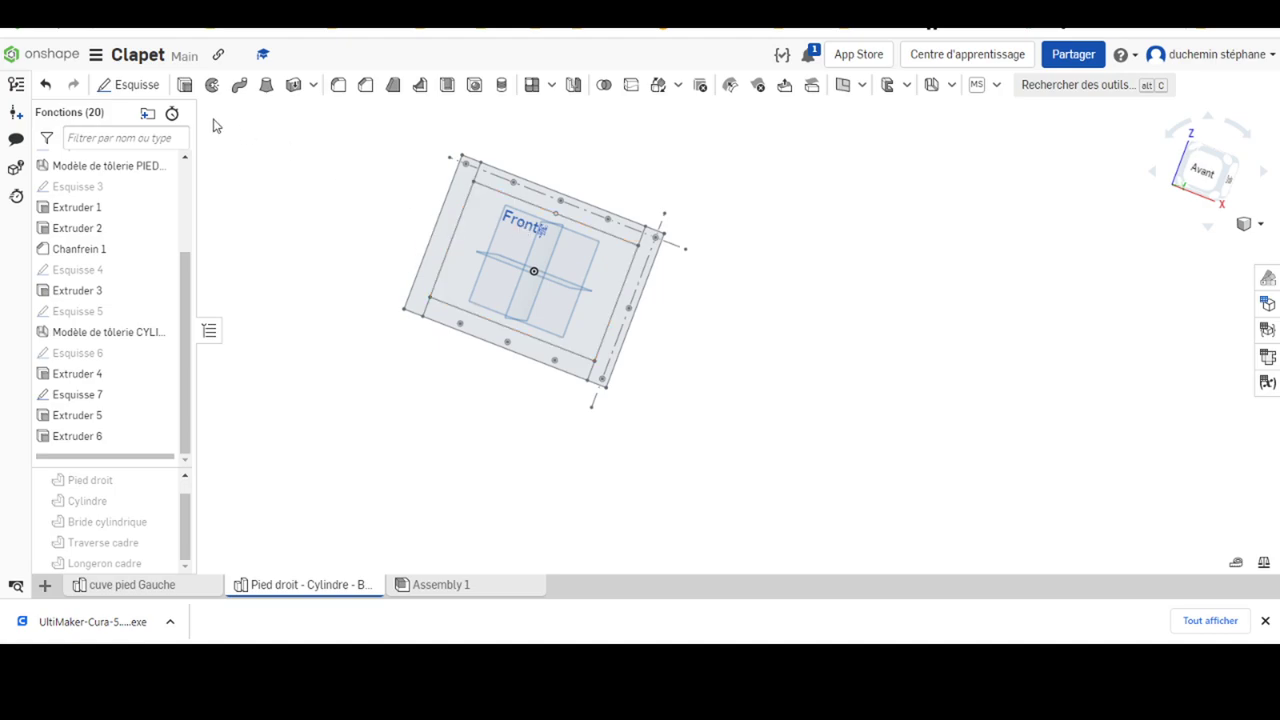
pyautogui.scroll(1, 196, 261)
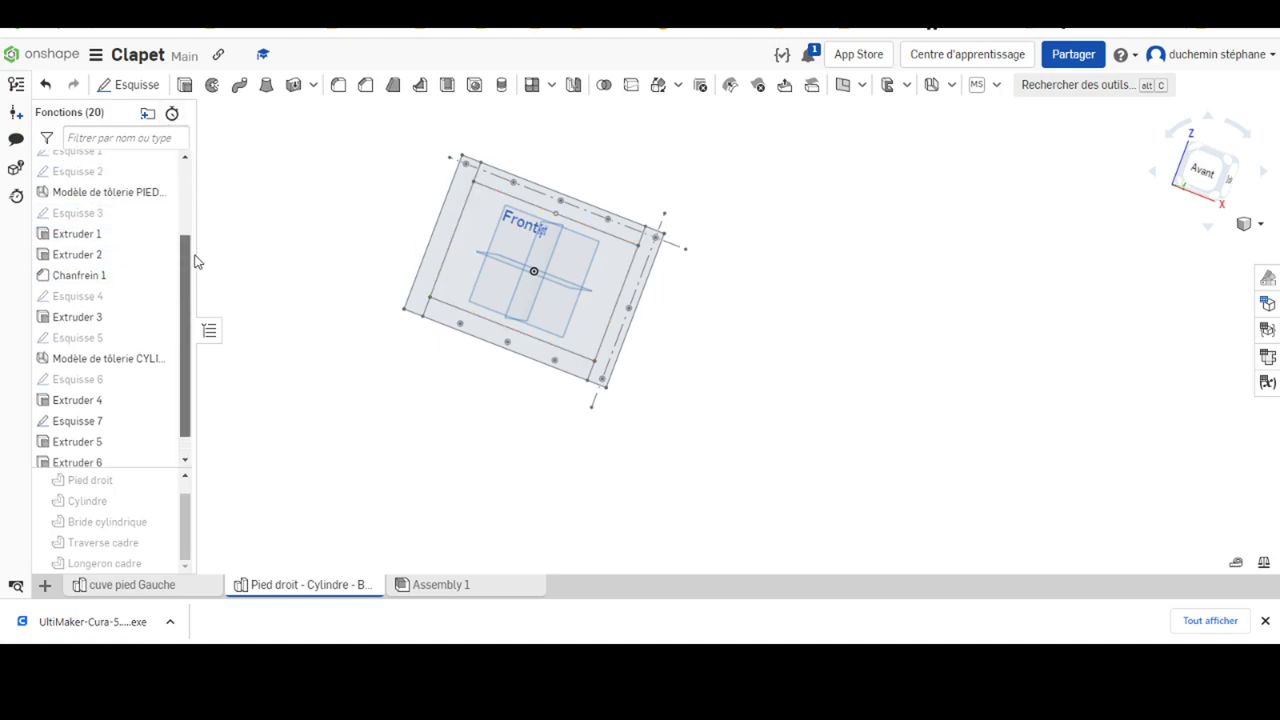
pyautogui.scroll(4, 120, 240)
pyautogui.click(75, 222)
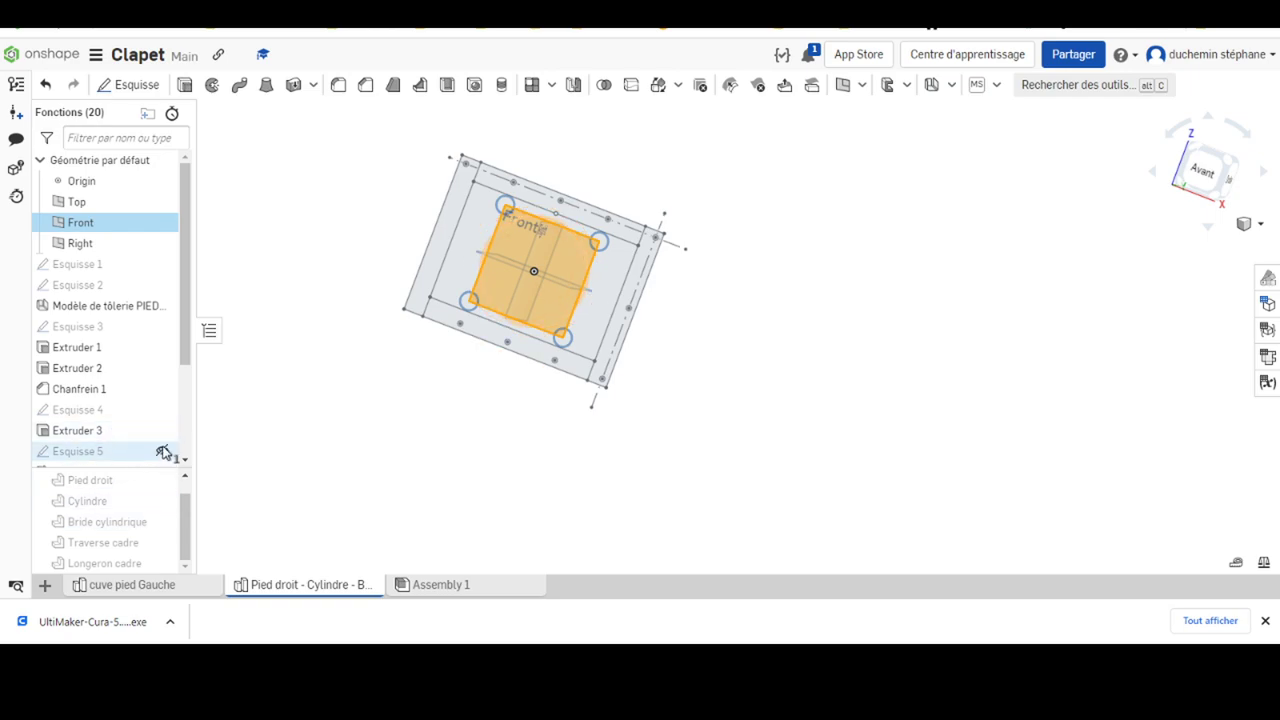
pyautogui.scroll(-3, 162, 452)
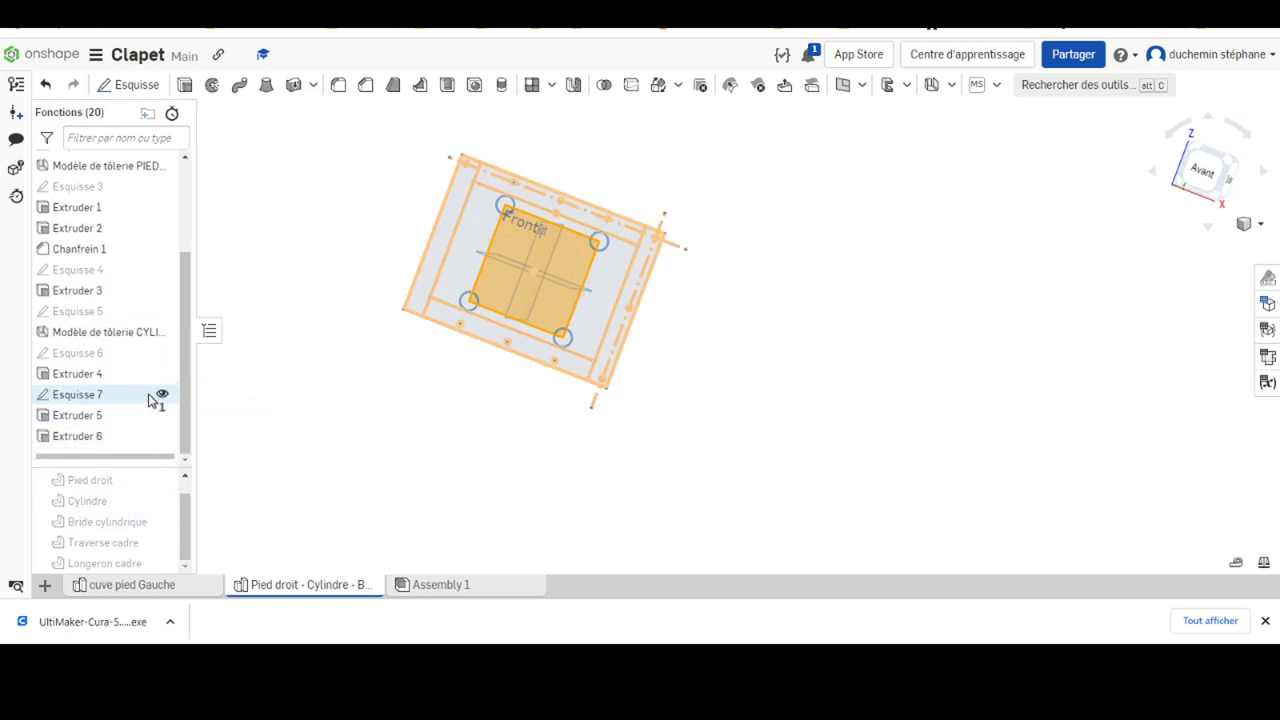
pyautogui.click(162, 395)
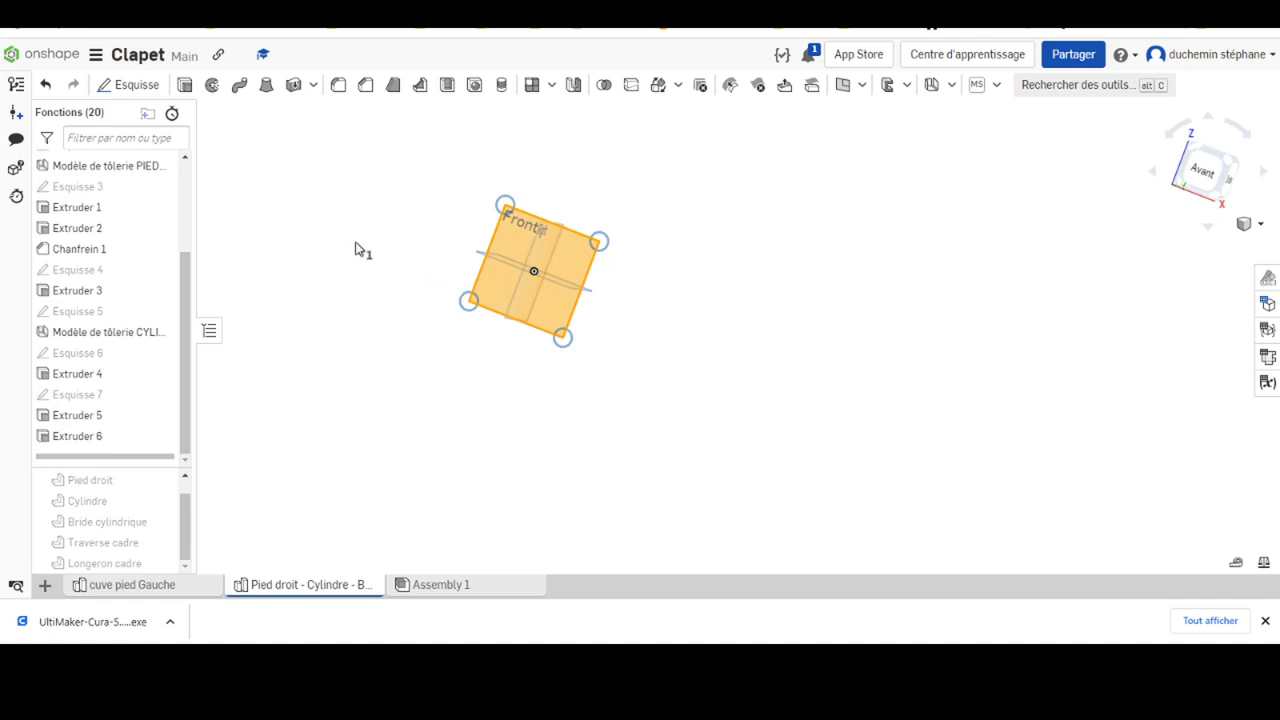
# - Start Esquisse 8 on the Front plane, view it normal to the plane, zoomed in, with the Line tool active
pyautogui.click(110, 86)
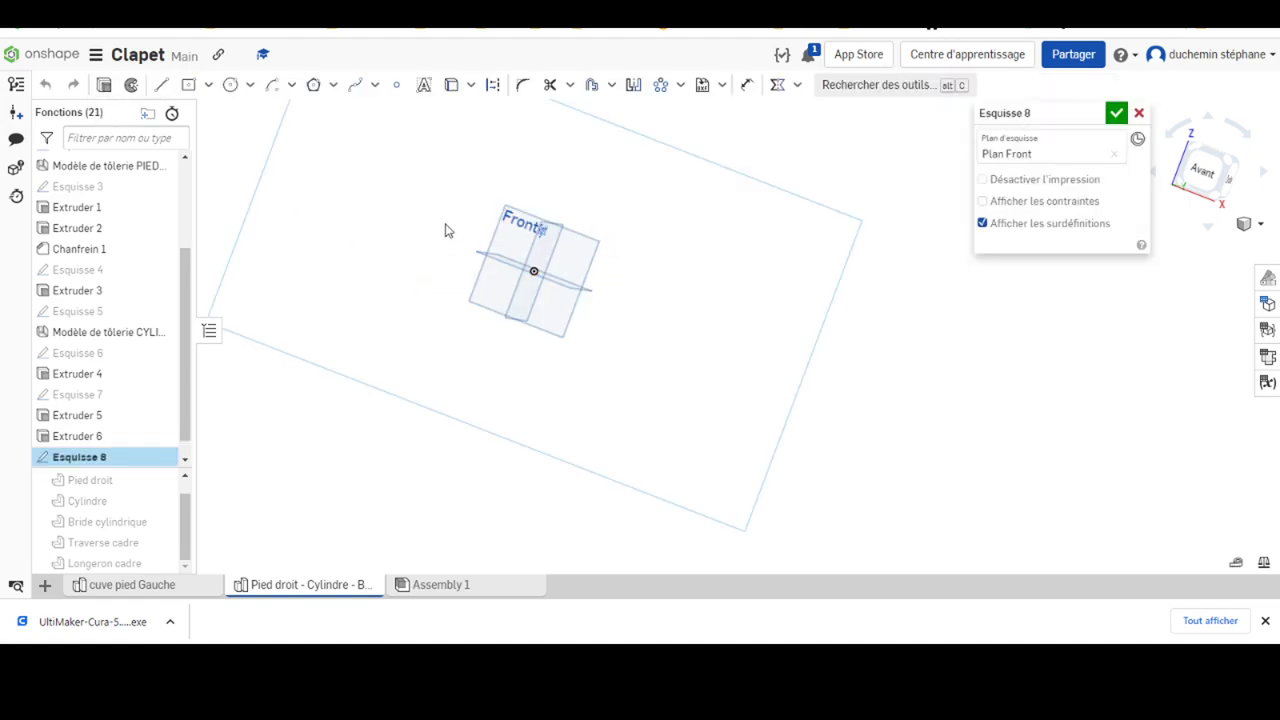
pyautogui.rightClick(346, 212)
pyautogui.click(396, 370)
pyautogui.scroll(3, 840, 358)
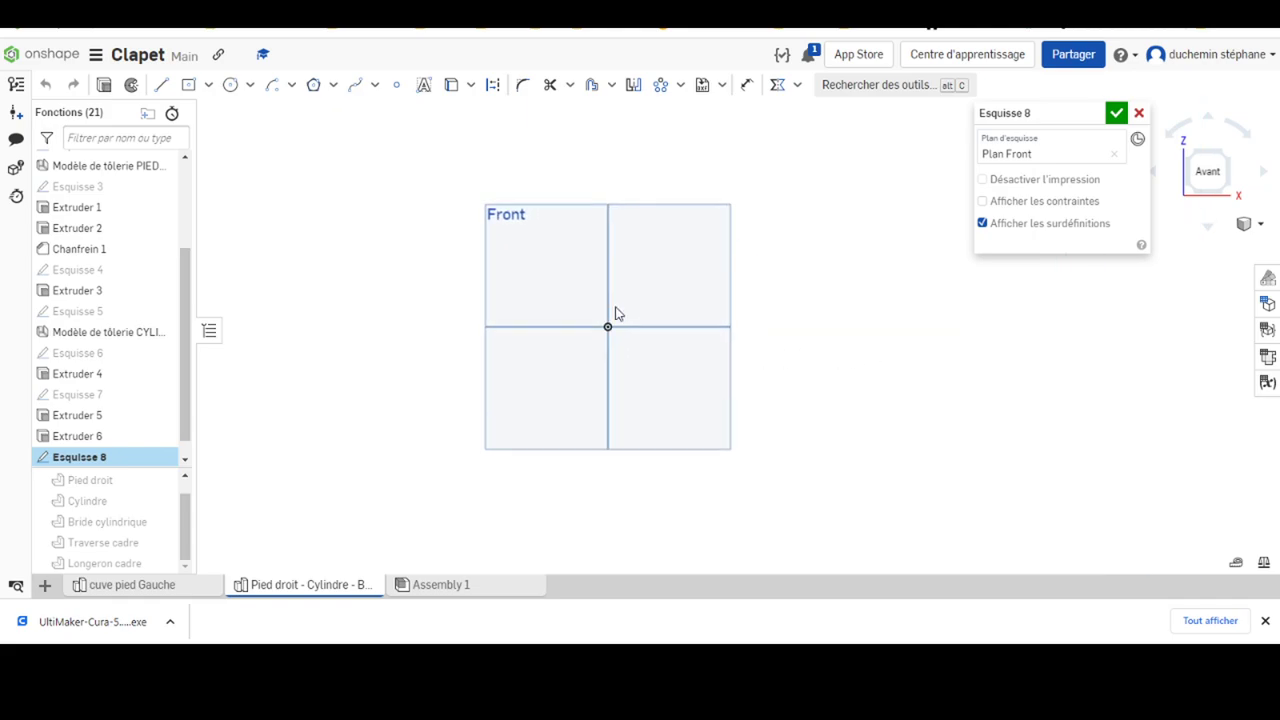
pyautogui.scroll(1, 616, 313)
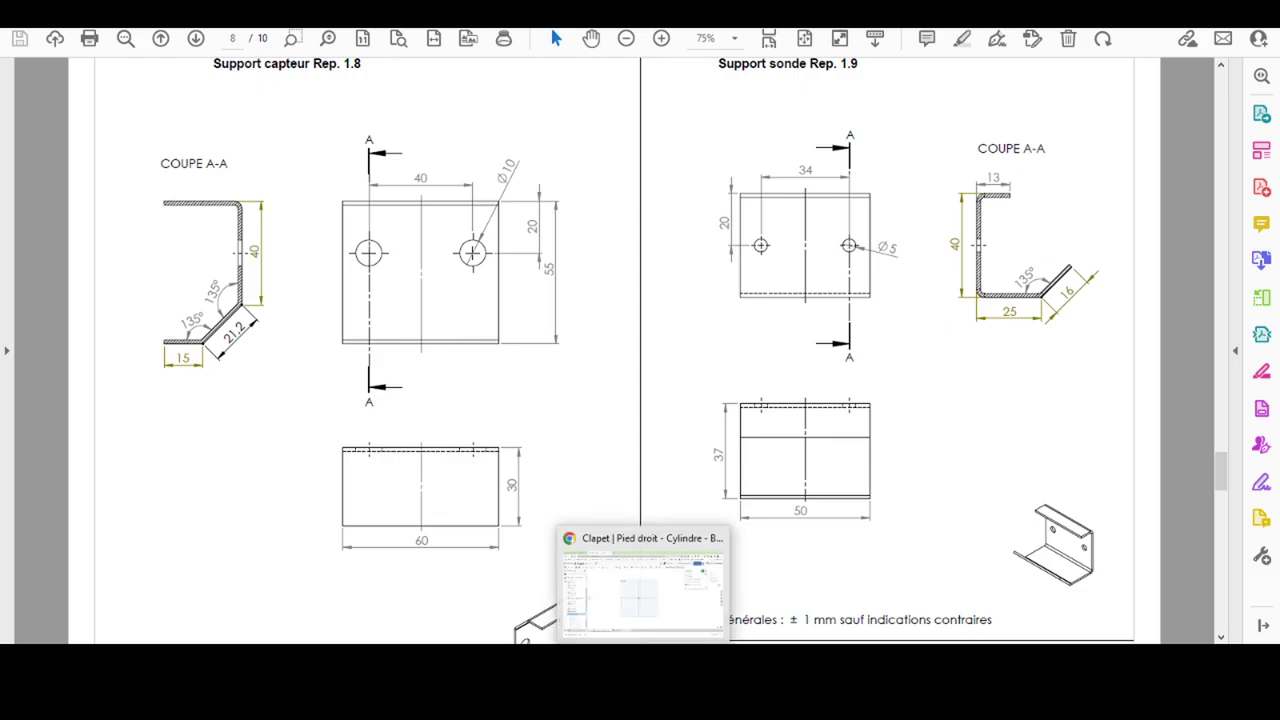
pyautogui.click(648, 600)
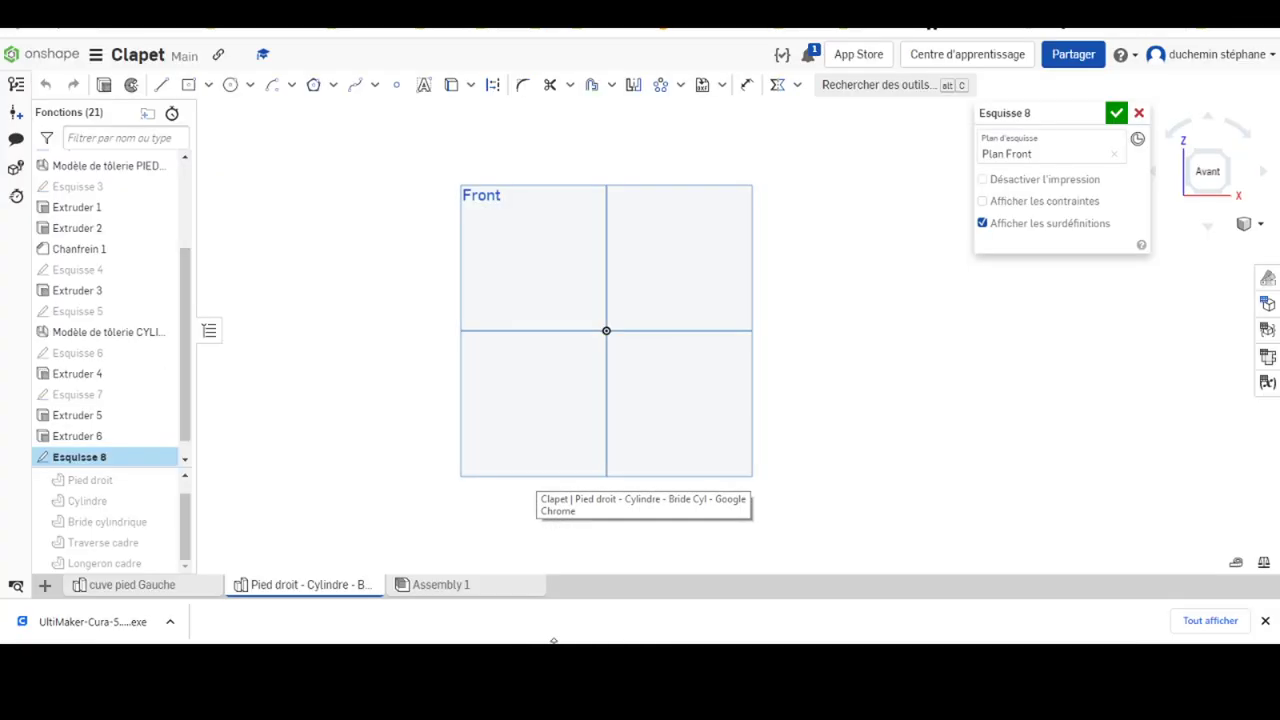
pyautogui.click(161, 85)
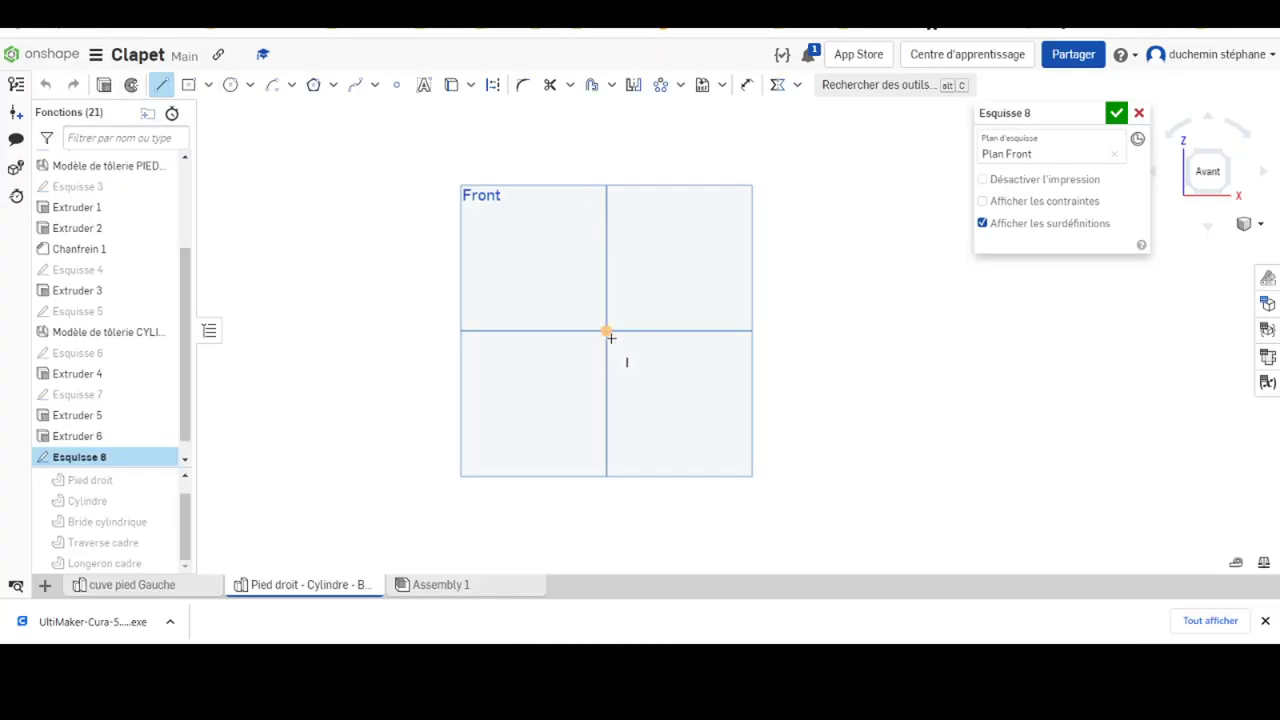
# - Draw the closed five-sided outline from the origin: 47.9 top, 39.9 side, angled corner, bottom edge
pyautogui.click(607, 331)
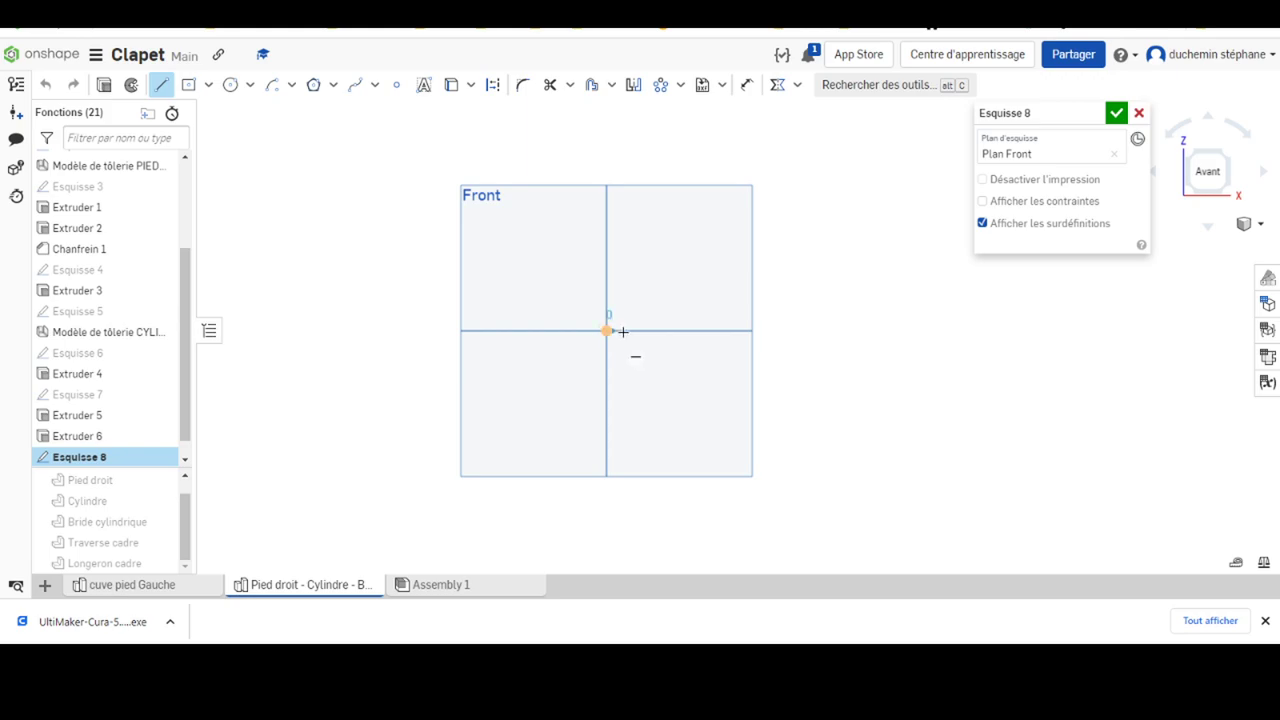
pyautogui.click(699, 330)
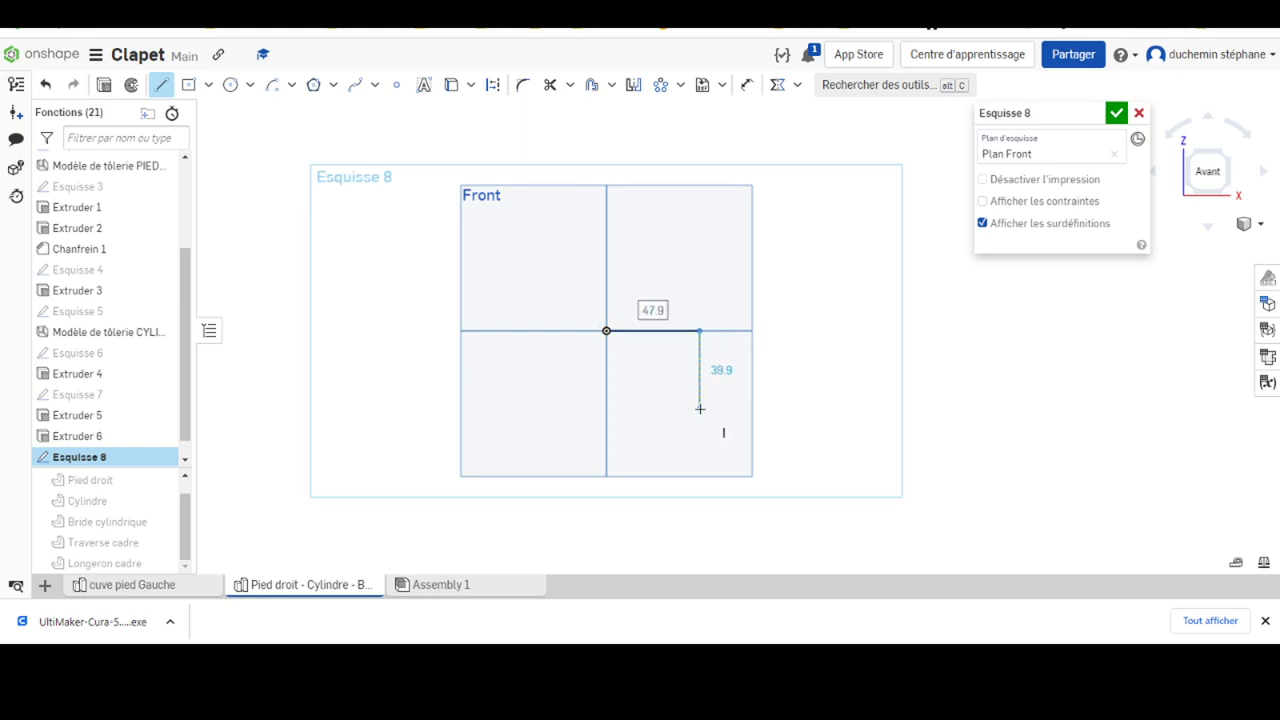
pyautogui.click(699, 408)
pyautogui.click(661, 464)
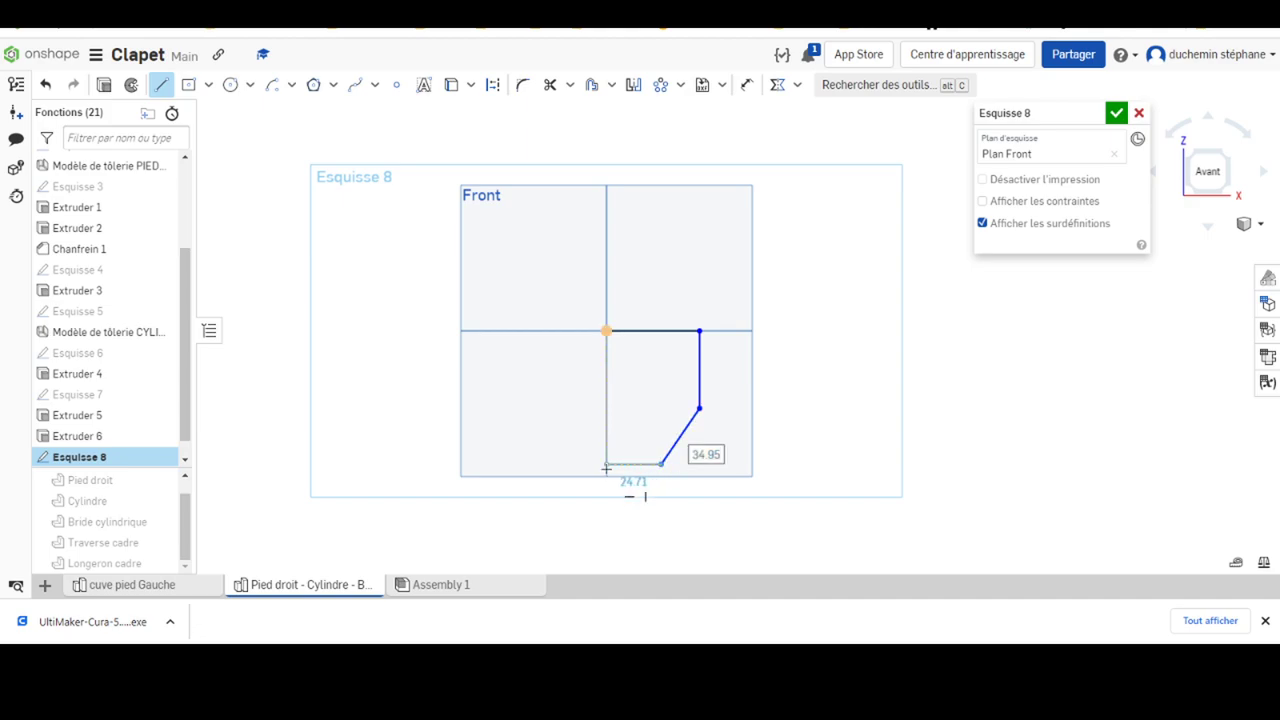
pyautogui.click(607, 464)
pyautogui.click(606, 331)
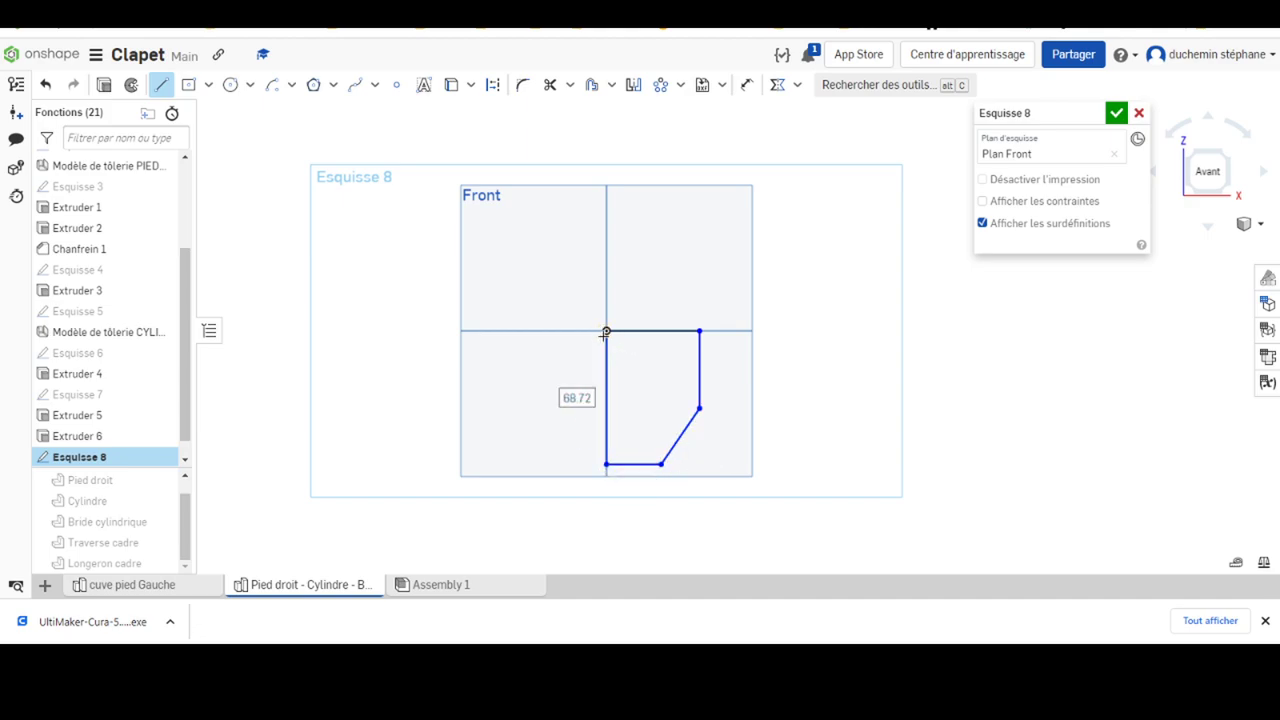
pyautogui.press('Escape')
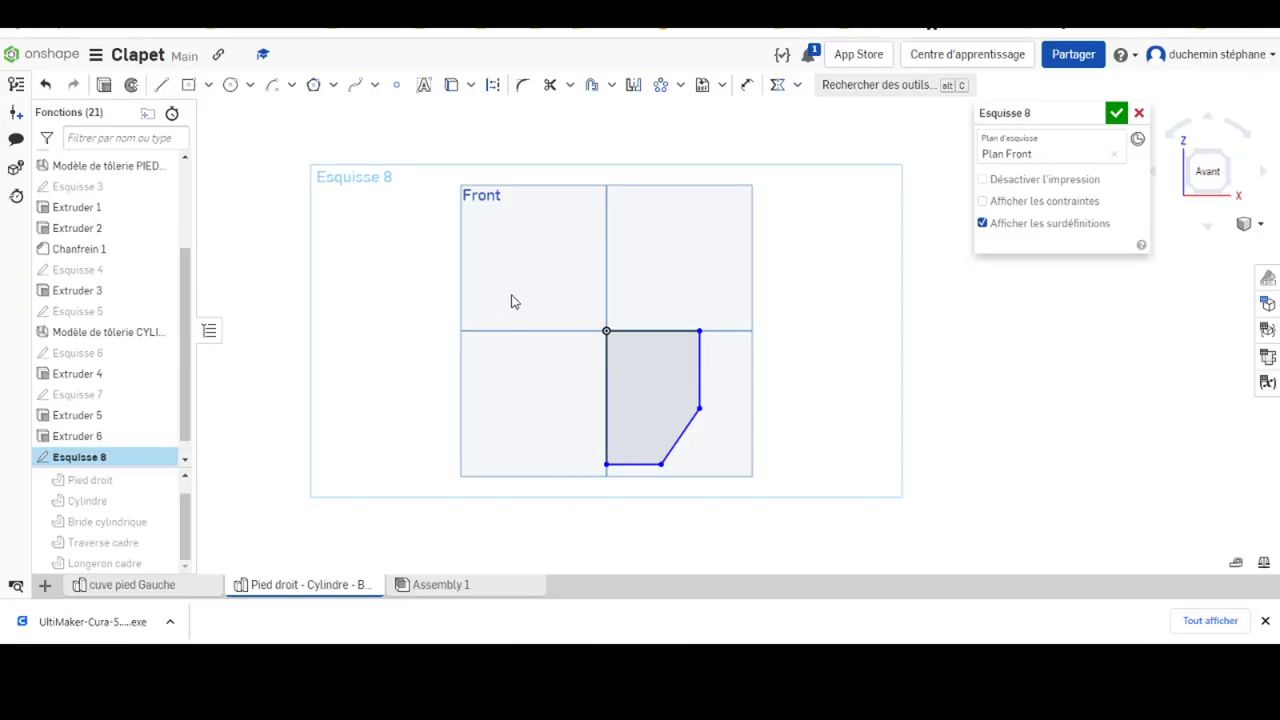
# - Dimension the top edge to 30 mm and the right edge to 40 mm
pyautogui.click(747, 85)
pyautogui.click(651, 330)
pyautogui.click(656, 292)
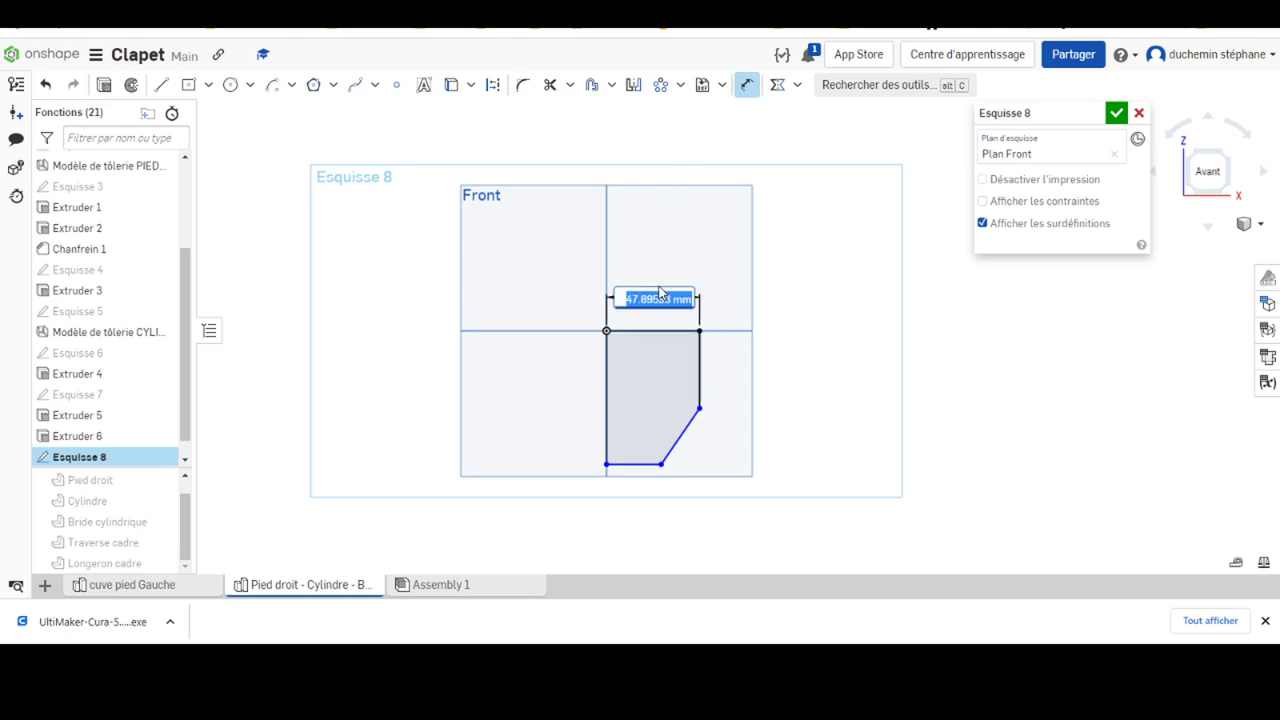
pyautogui.write('3')
pyautogui.press('Return')
pyautogui.write('30')
pyautogui.press('Return')
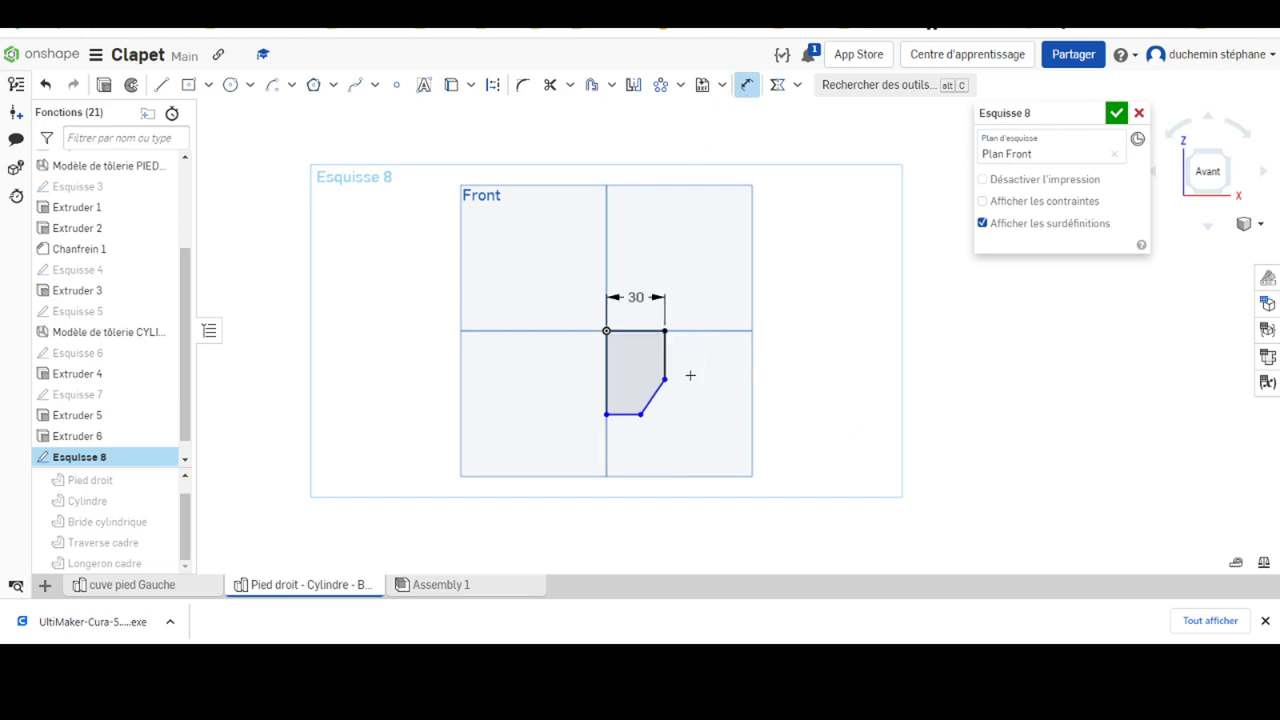
pyautogui.click(665, 355)
pyautogui.click(733, 366)
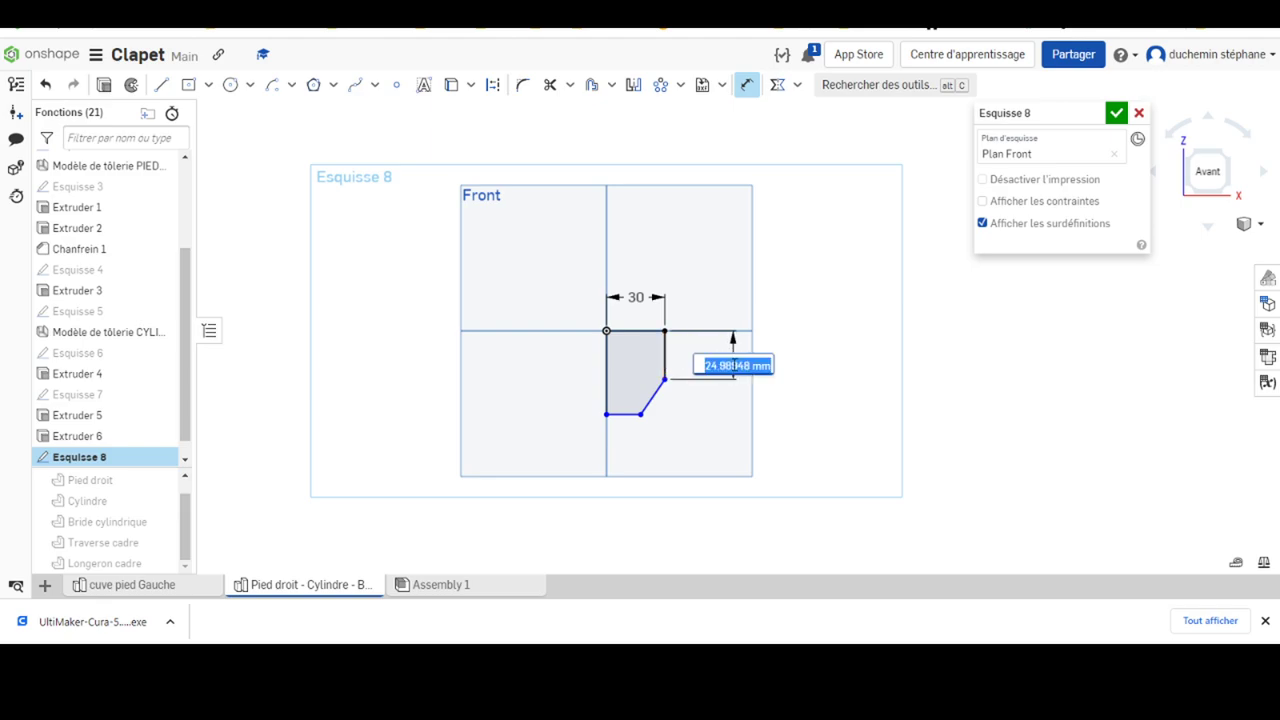
pyautogui.write('40')
pyautogui.press('Return')
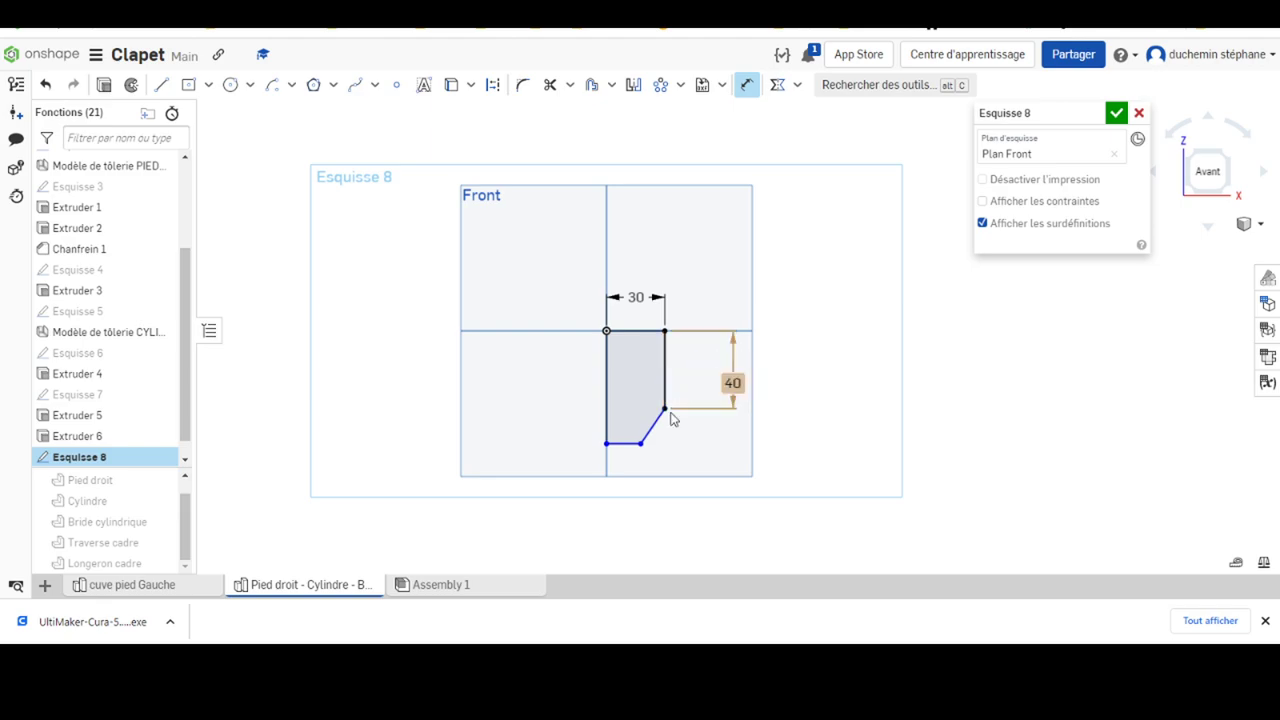
# - Dimension the bottom edge to 15 mm and the left edge to 55 mm
pyautogui.click(620, 444)
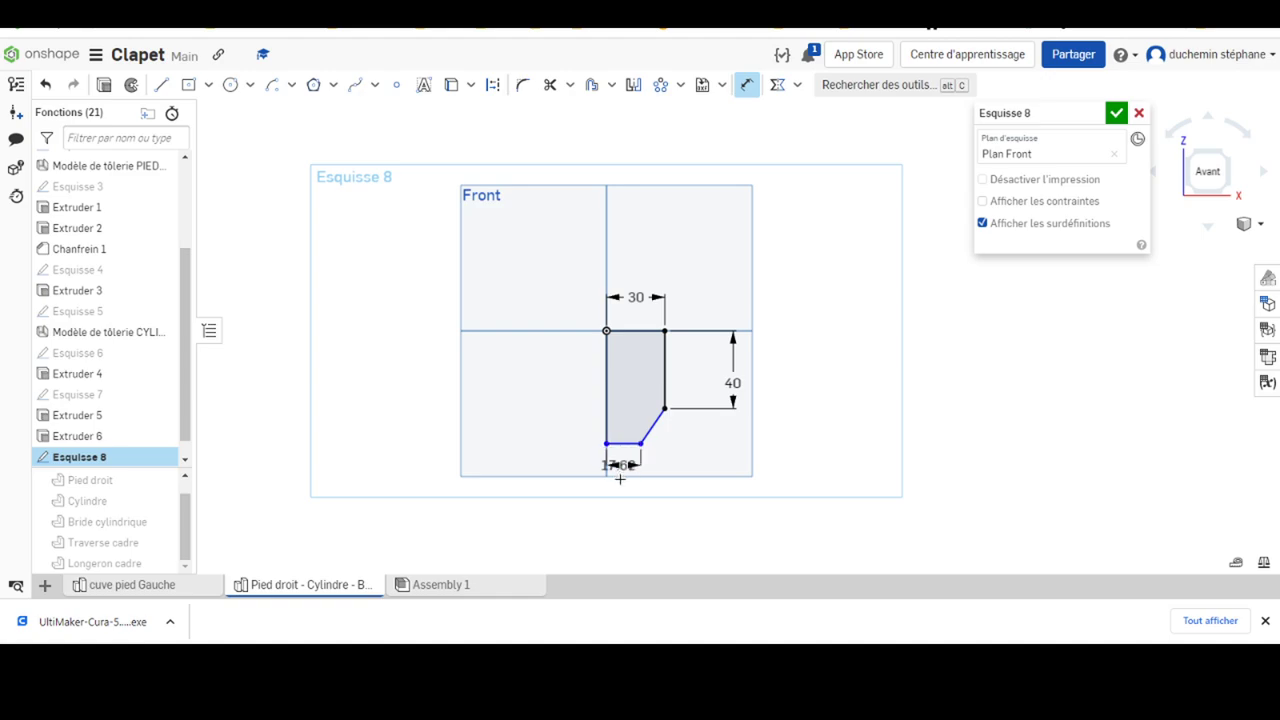
pyautogui.click(620, 486)
pyautogui.press('BackSpace')
pyautogui.write('15')
pyautogui.press('Return')
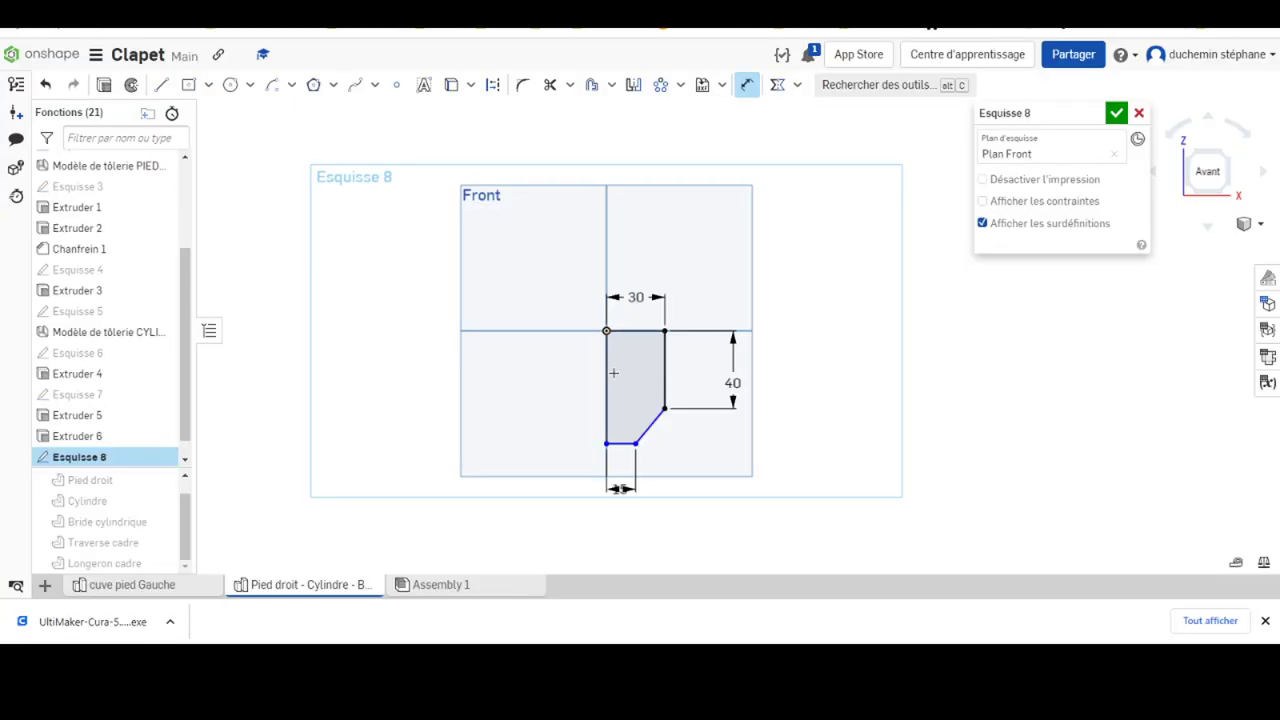
pyautogui.click(607, 436)
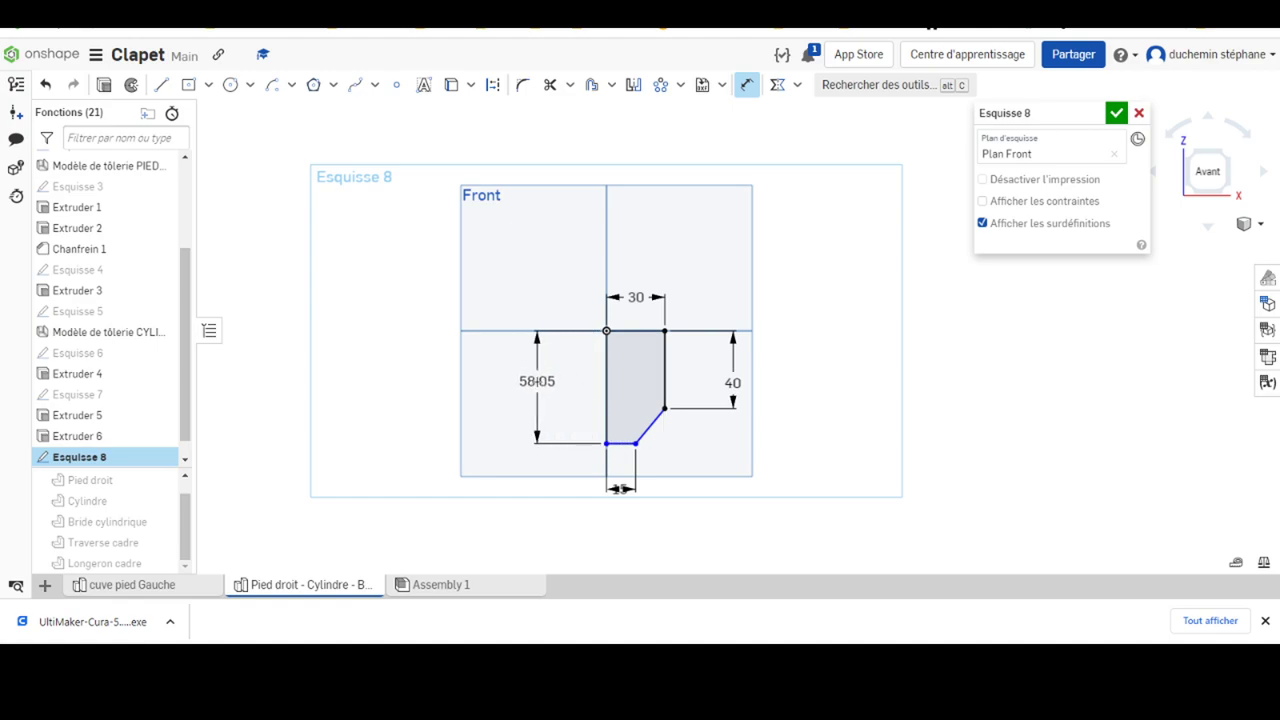
pyautogui.click(540, 381)
pyautogui.write('55')
pyautogui.press('Return')
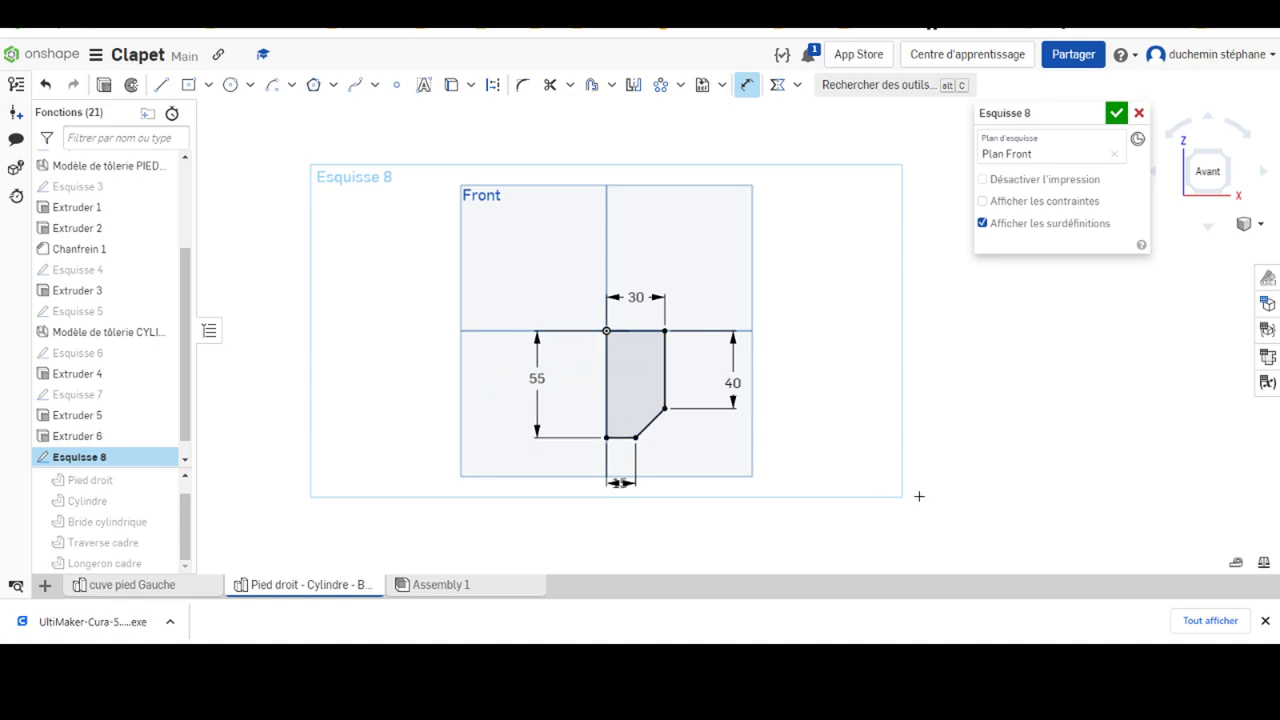
# - Abandon the chamfer-edge dimension and check the DT complet.PDF drawing before returning to the sketch
pyautogui.click(648, 424)
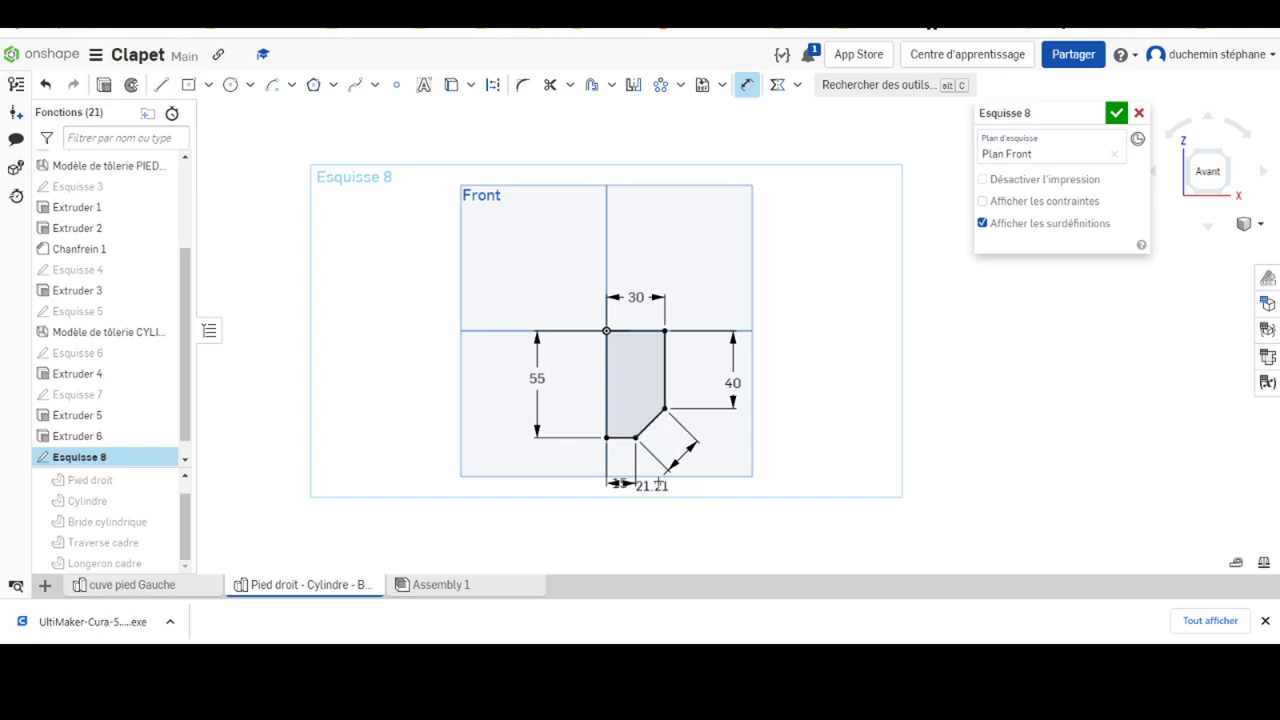
pyautogui.press('Escape')
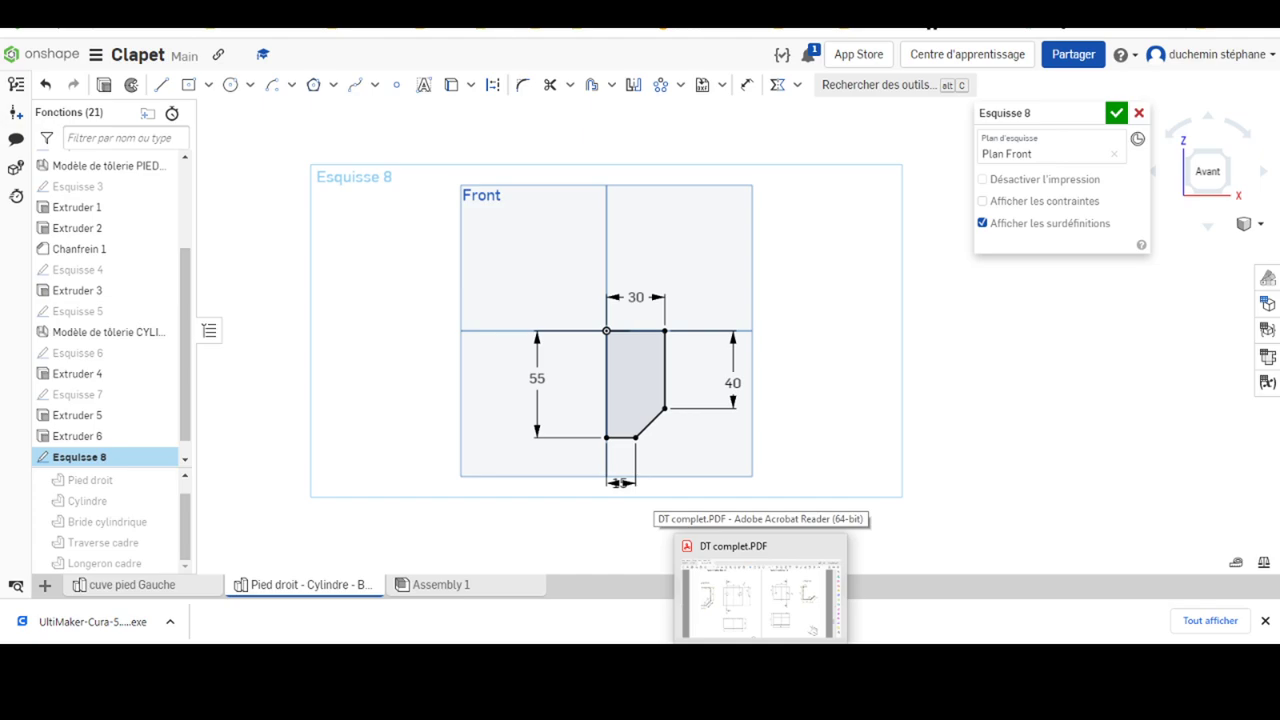
pyautogui.click(760, 590)
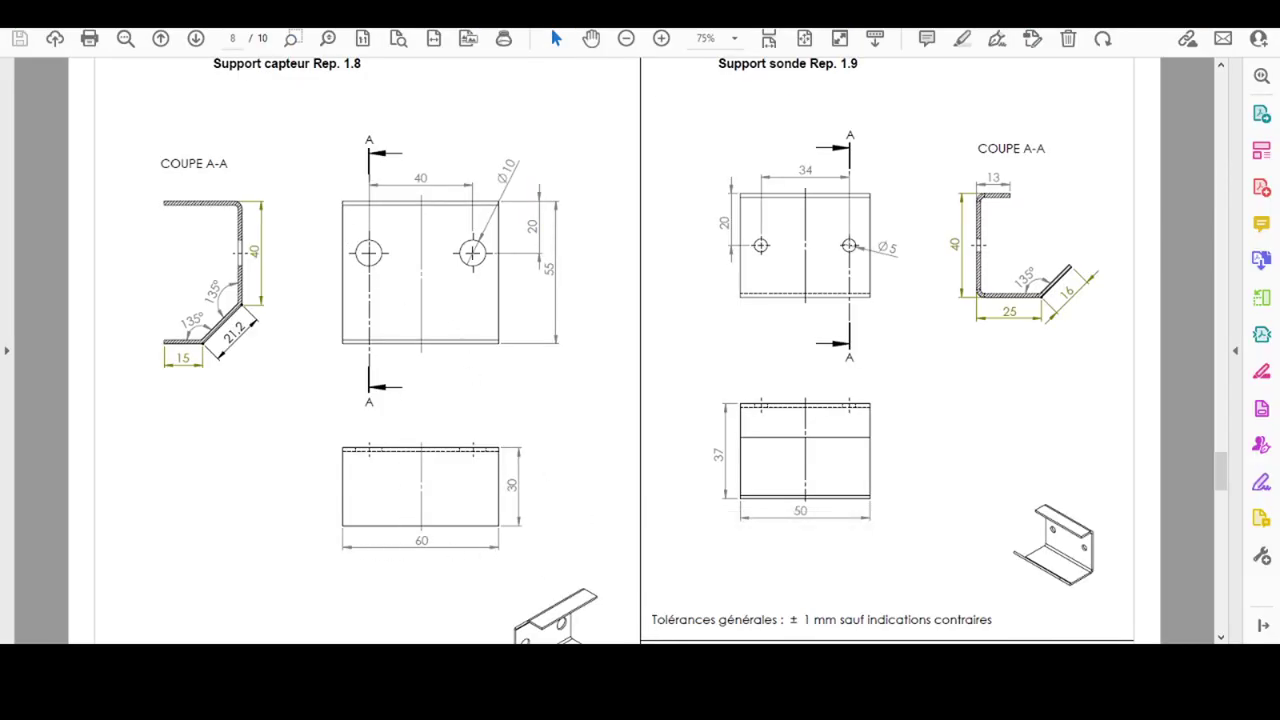
pyautogui.hotkey('alt', 'Tab')
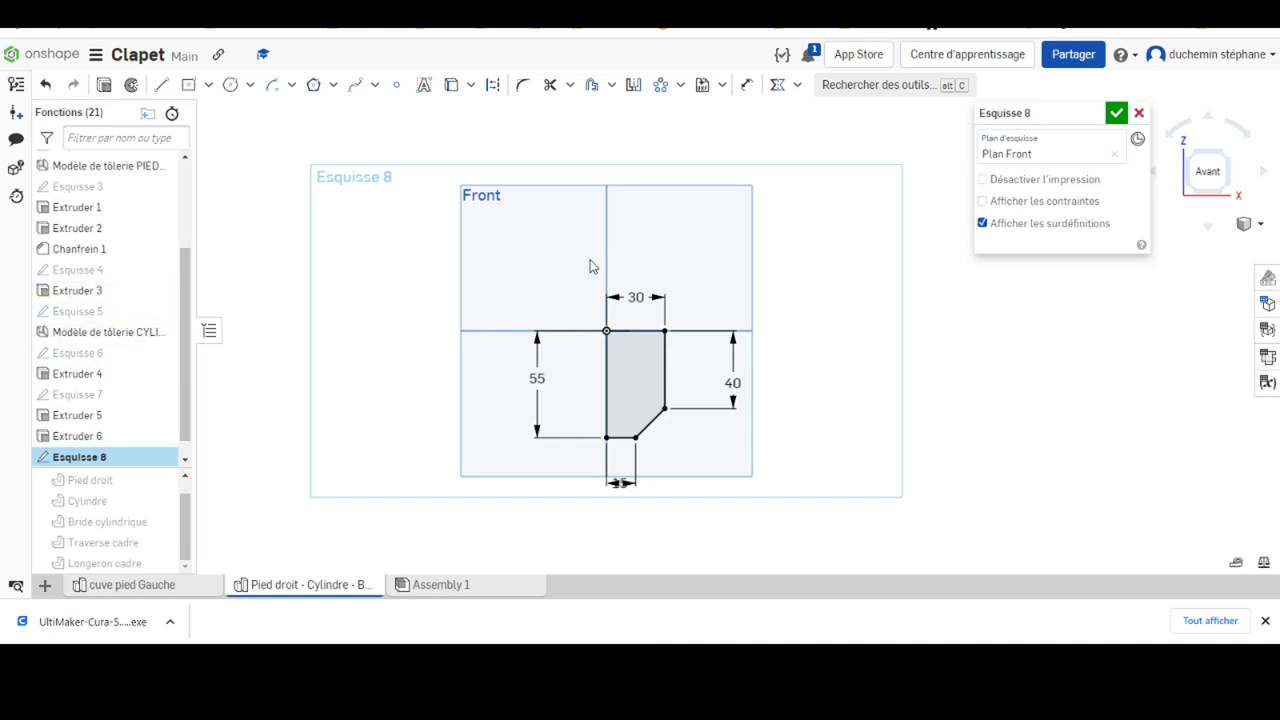
# - Extrude Esquisse 8 symmetrically 60 mm into Part 6 and show it in isometric view
pyautogui.click(102, 86)
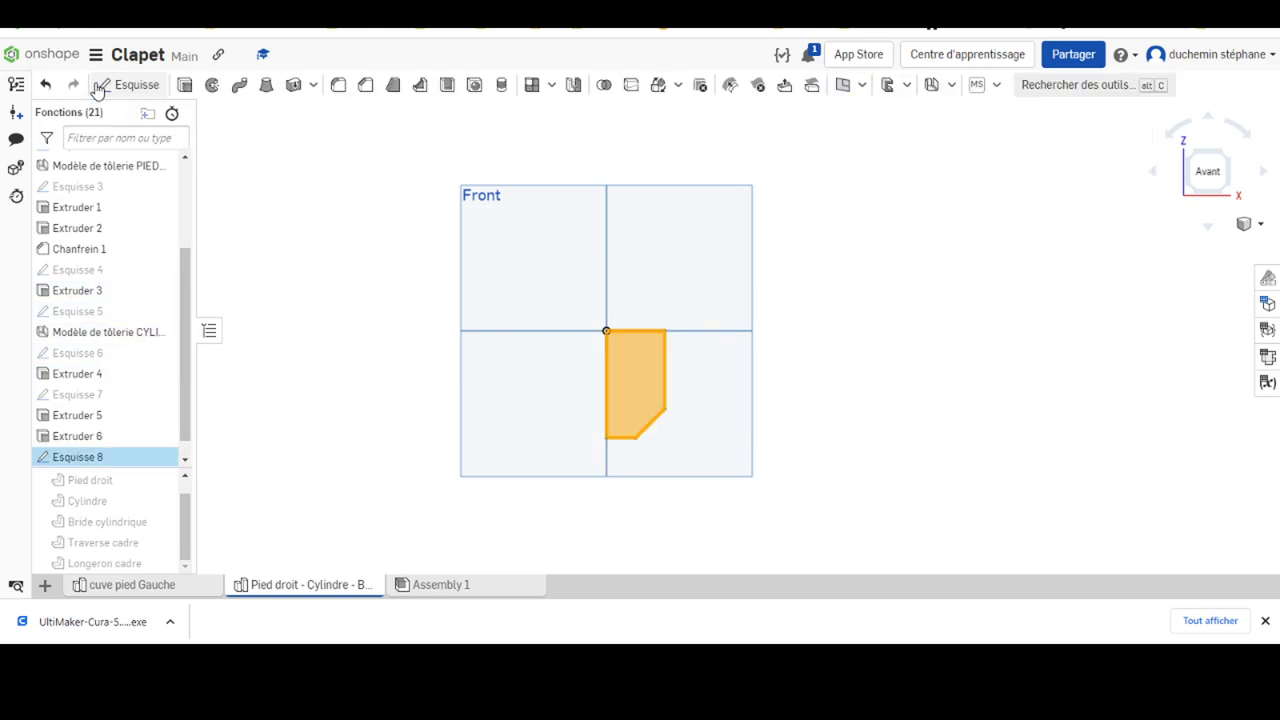
pyautogui.hotkey('shift', 'e')
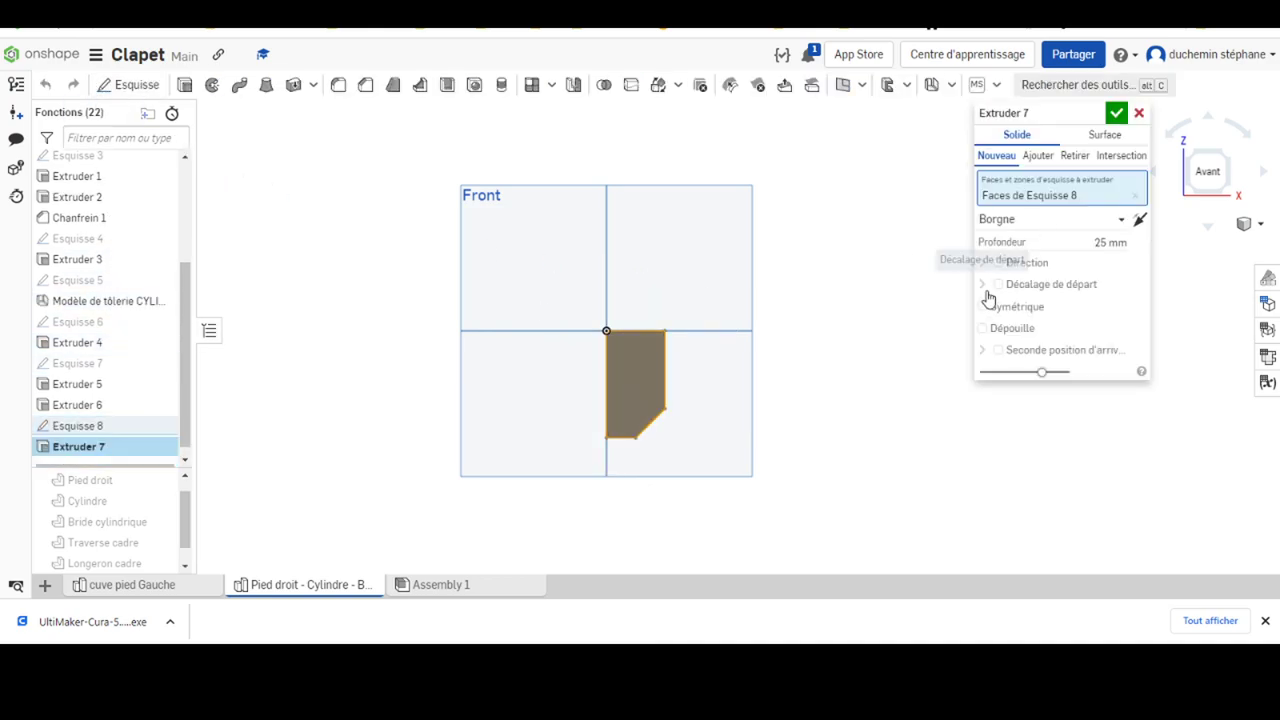
pyautogui.click(984, 306)
pyautogui.click(1096, 242)
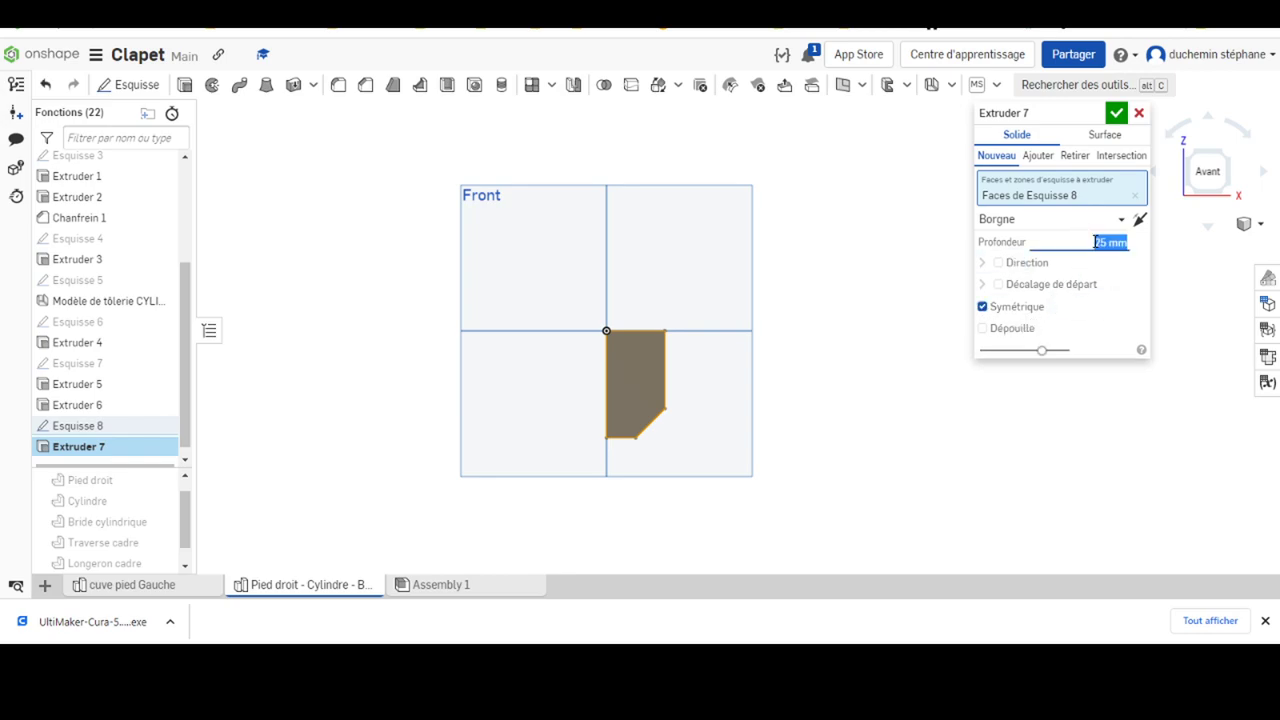
pyautogui.write('60')
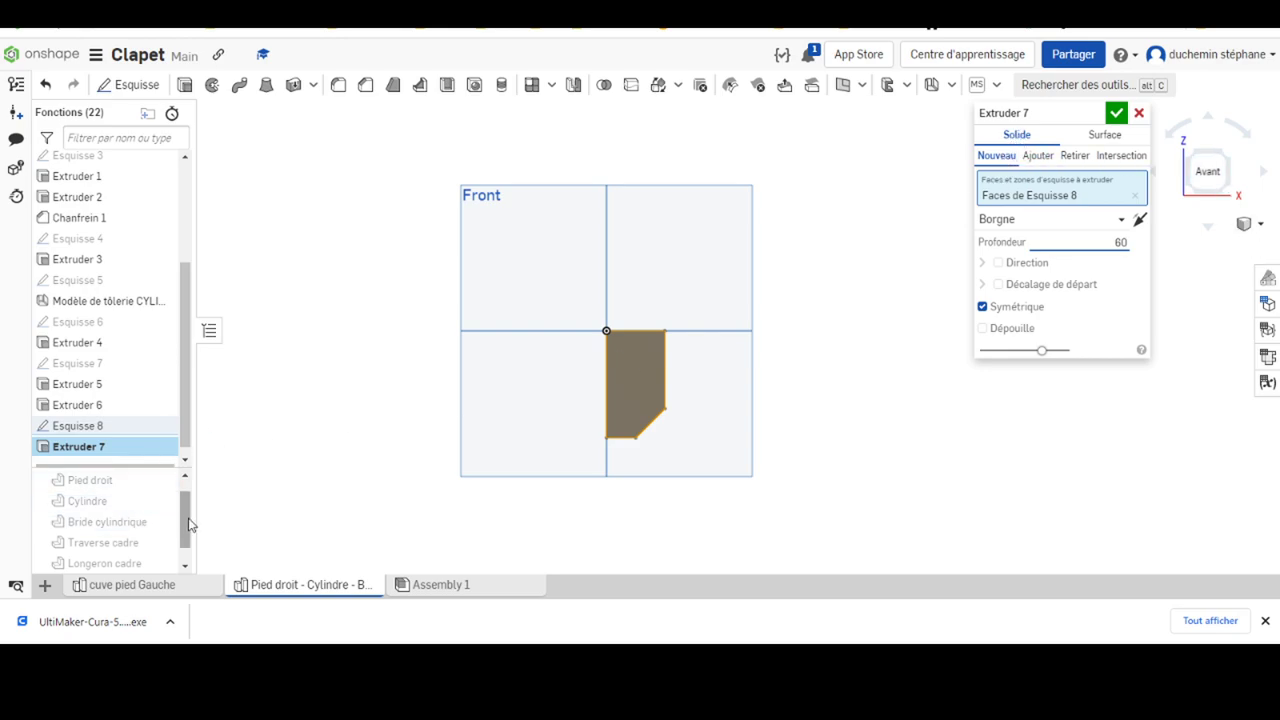
pyautogui.scroll(-1, 120, 500)
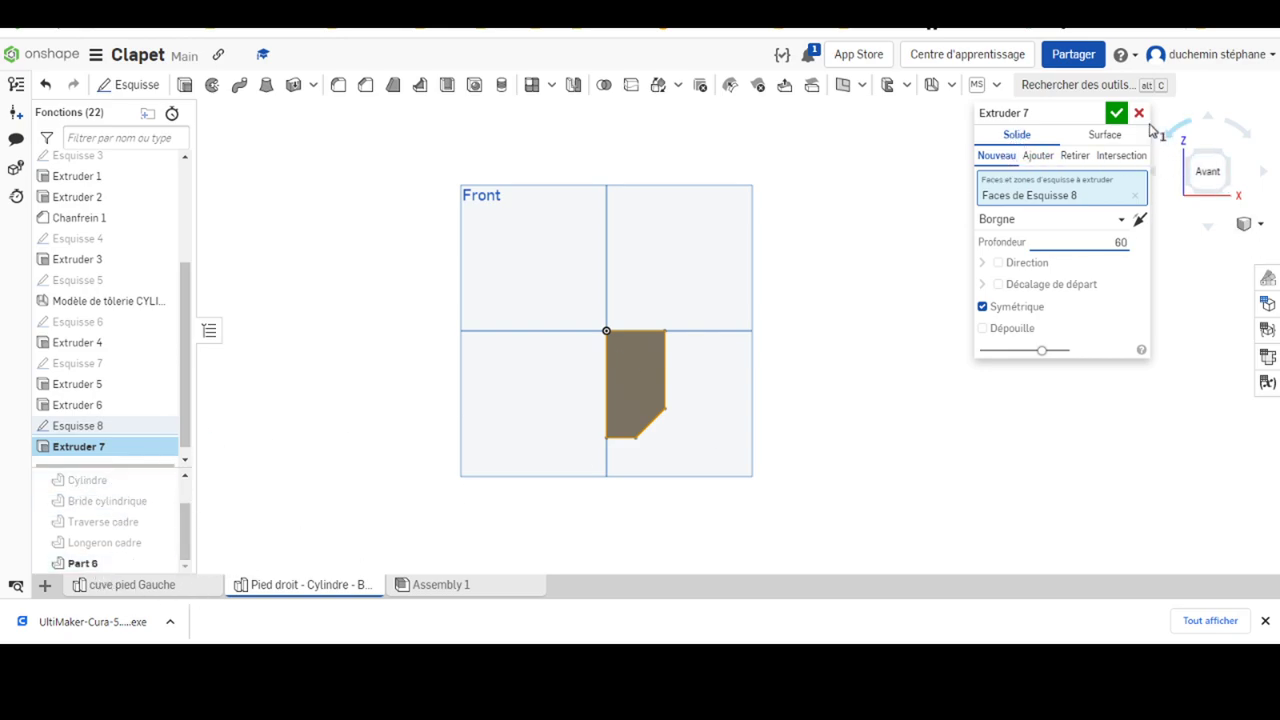
pyautogui.click(1116, 113)
pyautogui.hotkey('shift', '7')
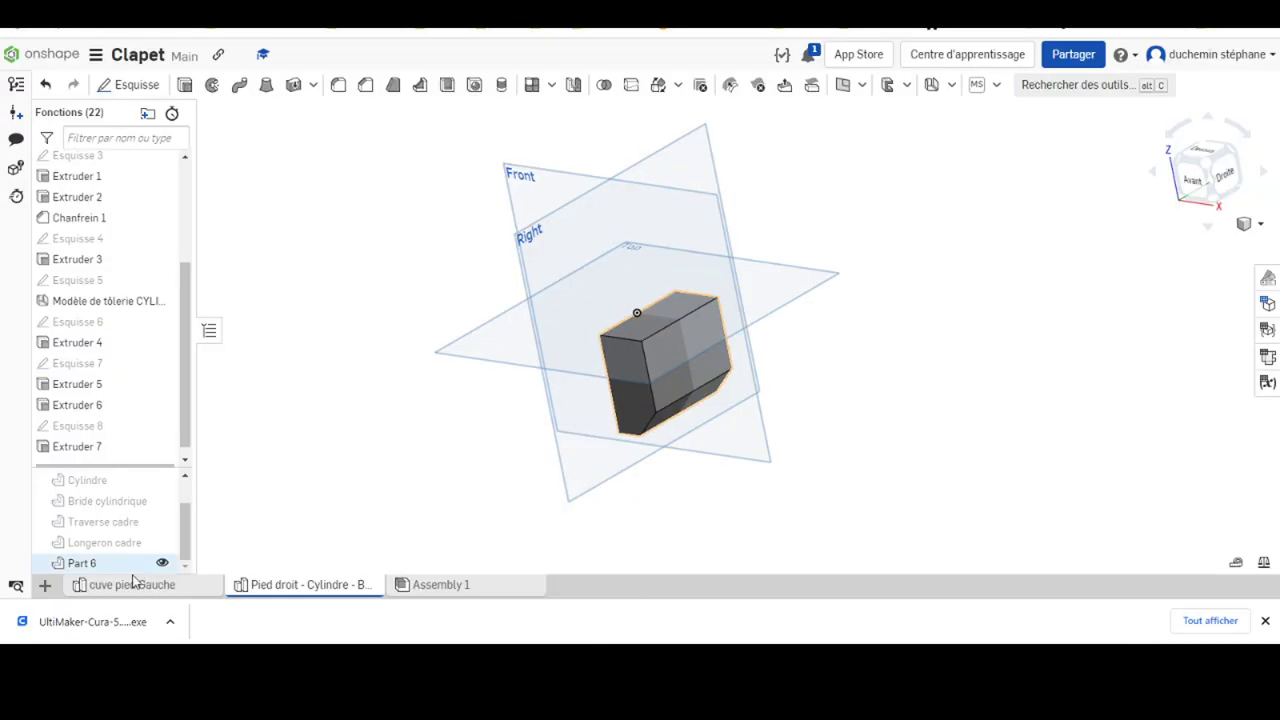
pyautogui.click(127, 586)
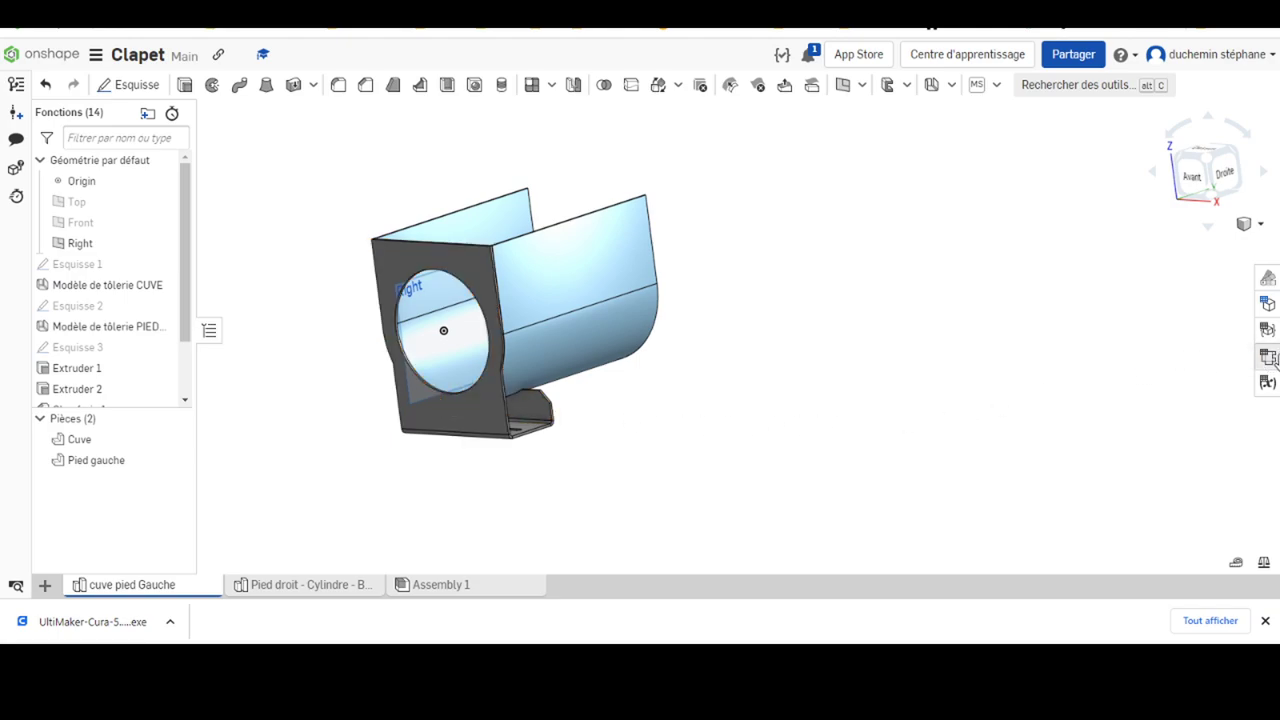
pyautogui.click(1267, 358)
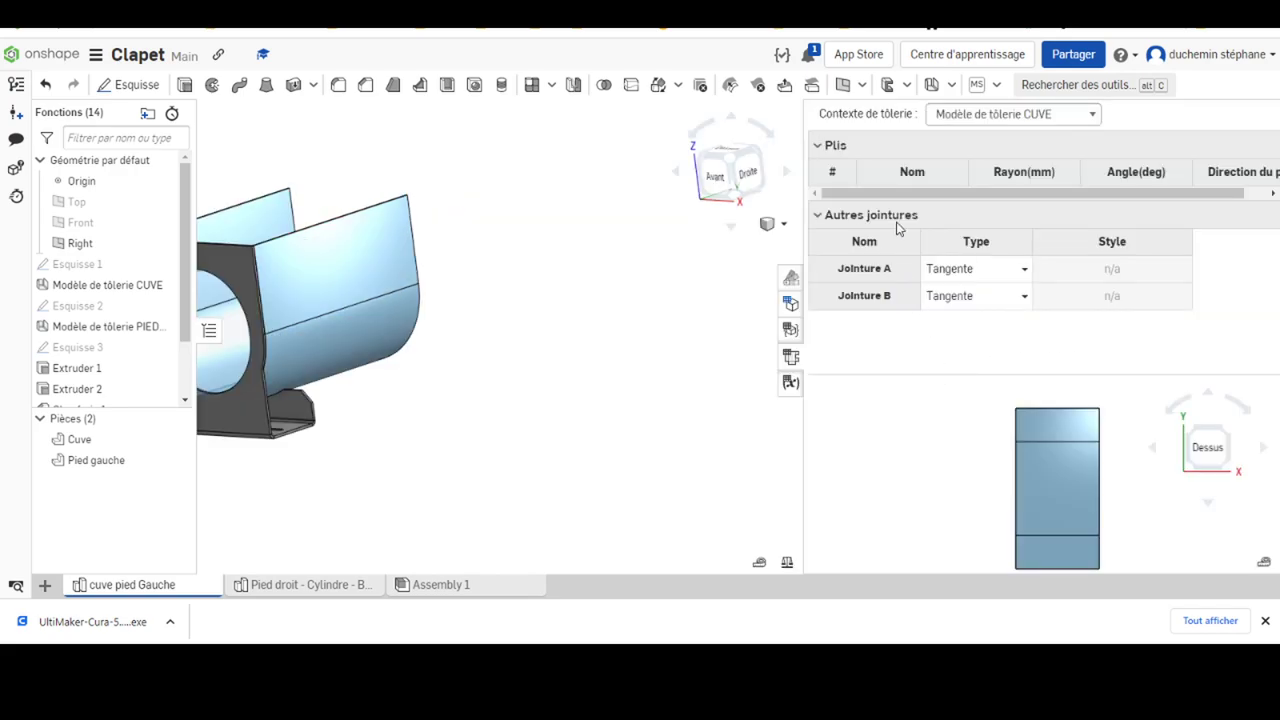
pyautogui.click(1042, 116)
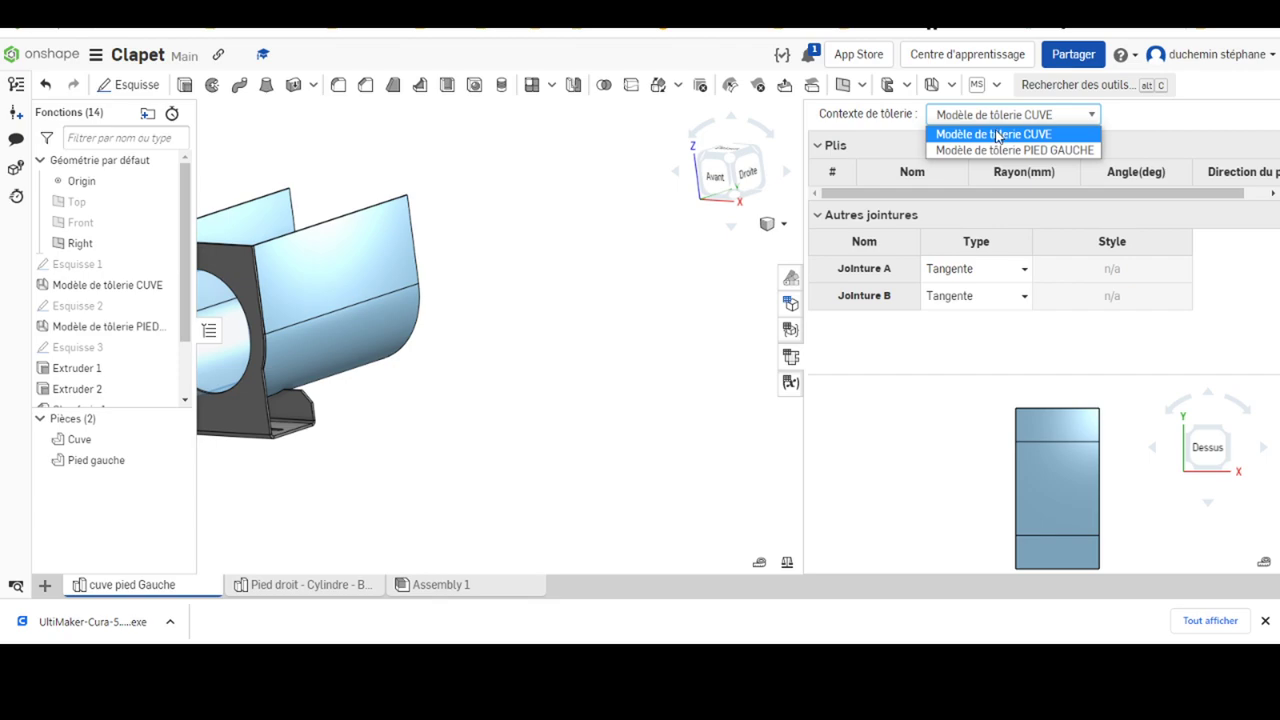
pyautogui.click(997, 137)
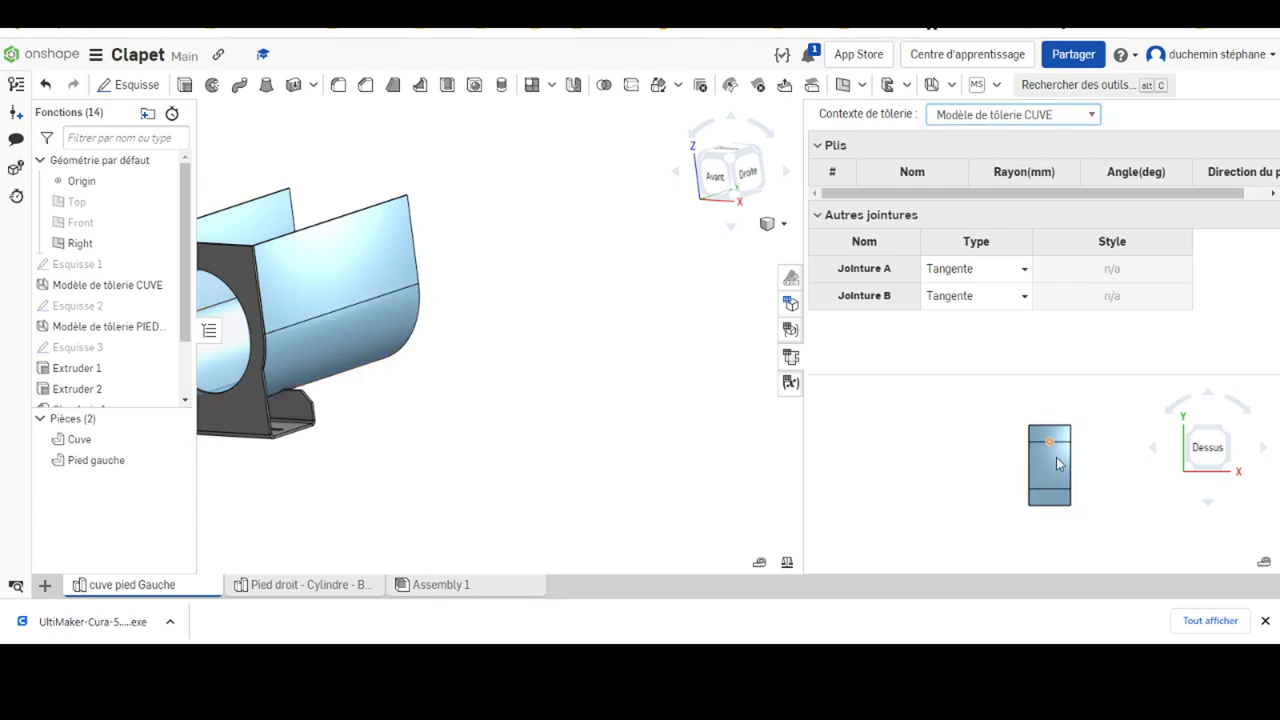
pyautogui.scroll(3, 1140, 500)
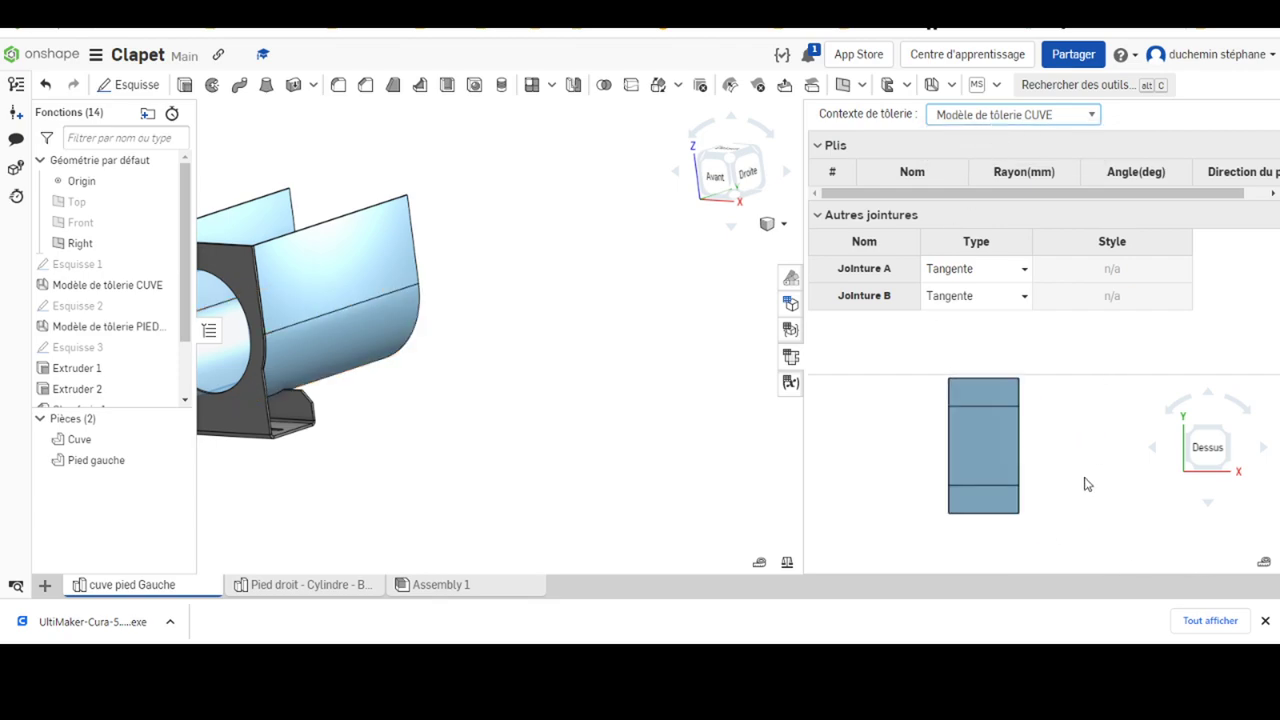
pyautogui.click(1015, 117)
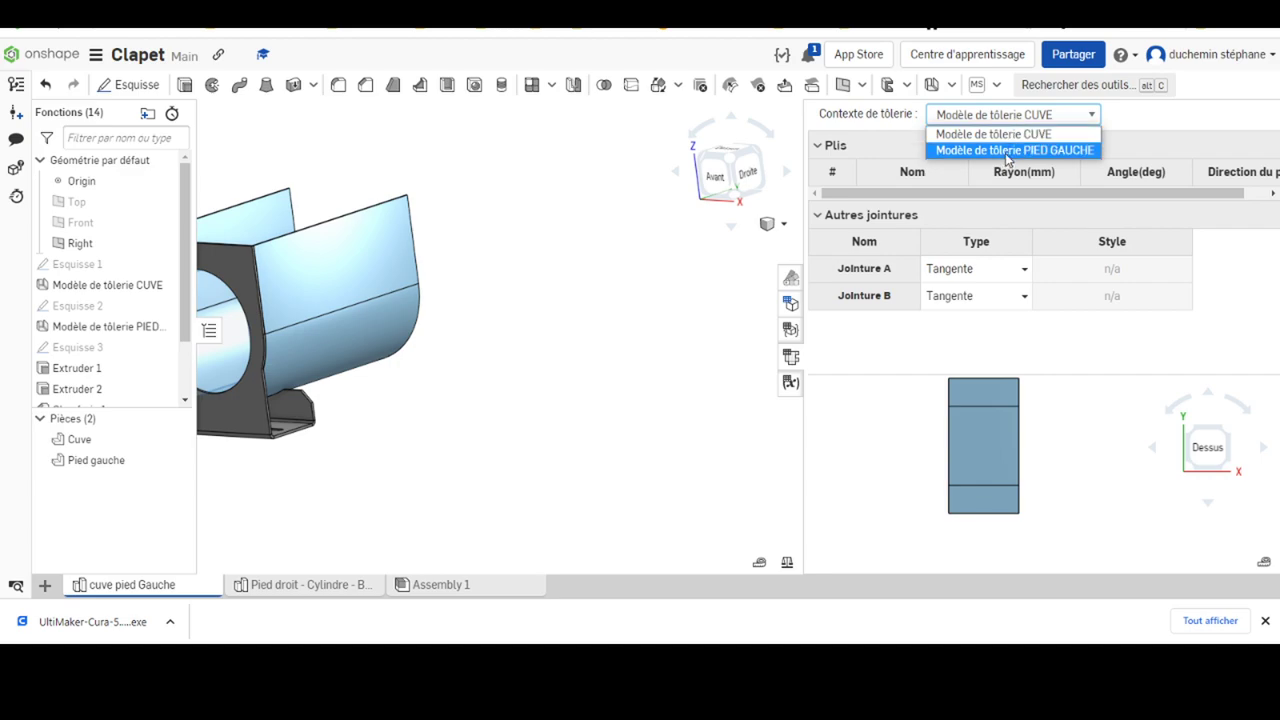
pyautogui.click(1008, 150)
pyautogui.scroll(-2, 1149, 474)
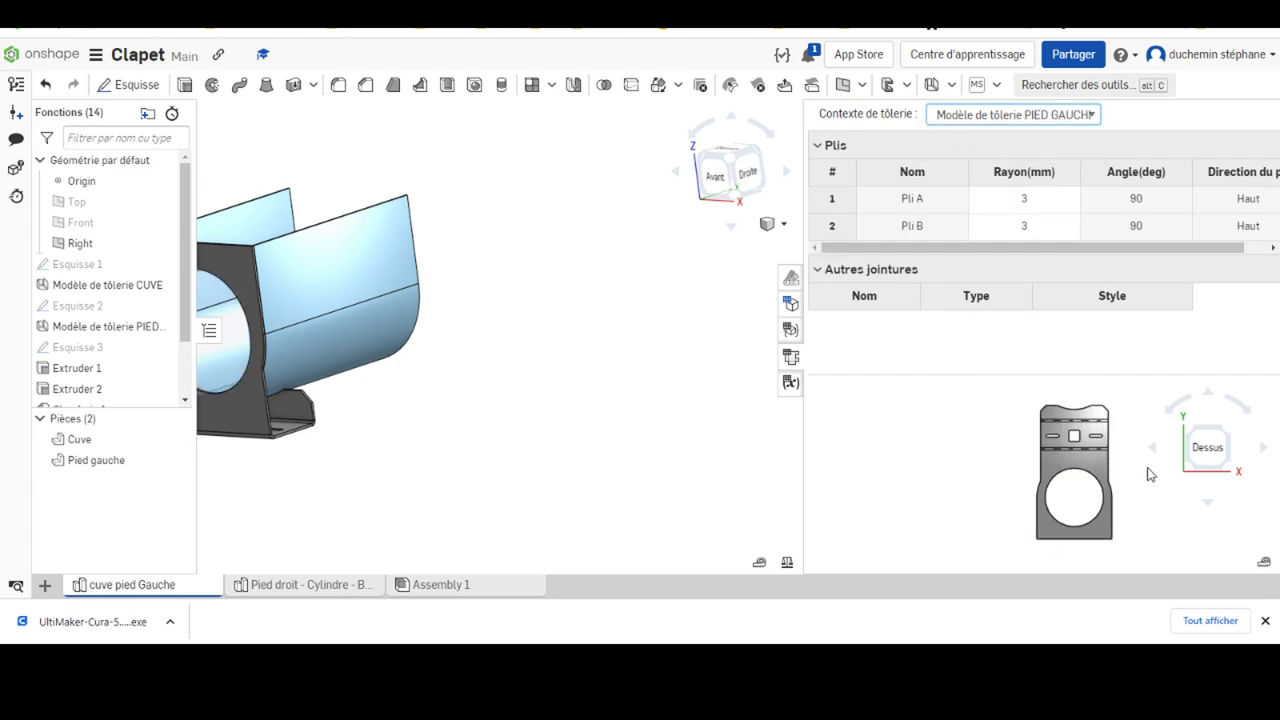
pyautogui.scroll(2, 1143, 506)
pyautogui.scroll(-1, 1143, 506)
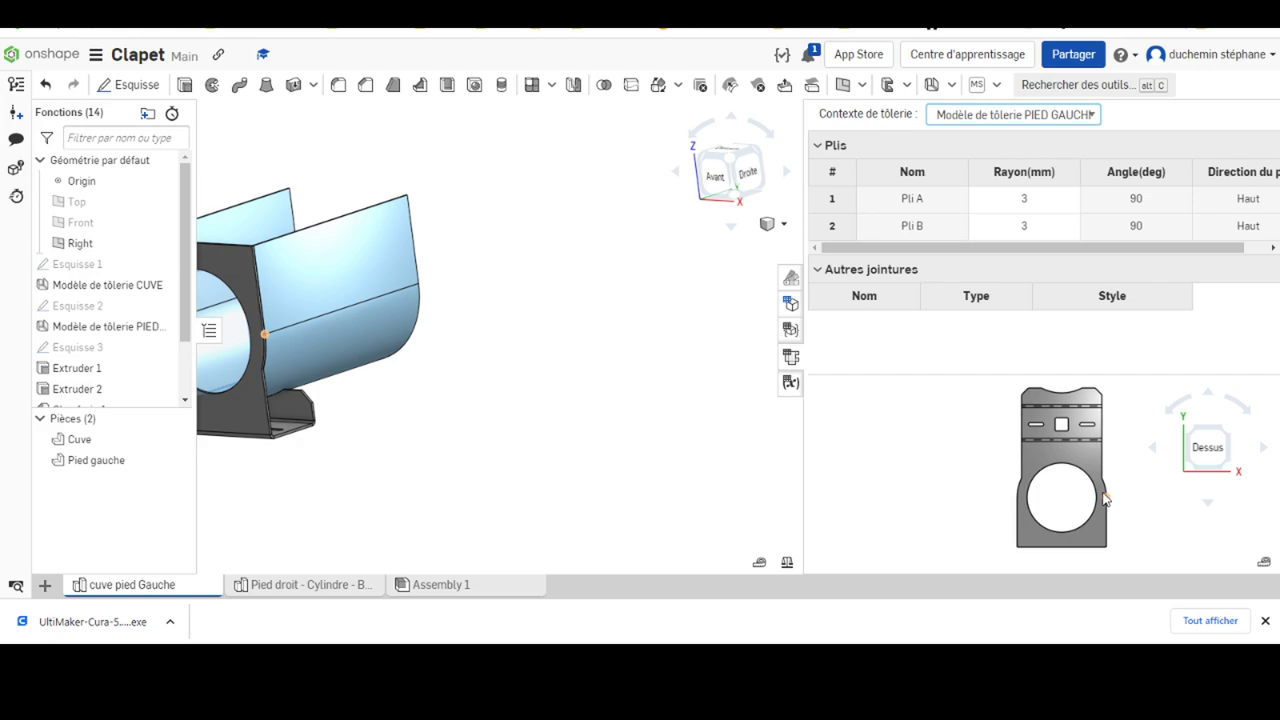
pyautogui.moveTo(96, 460)
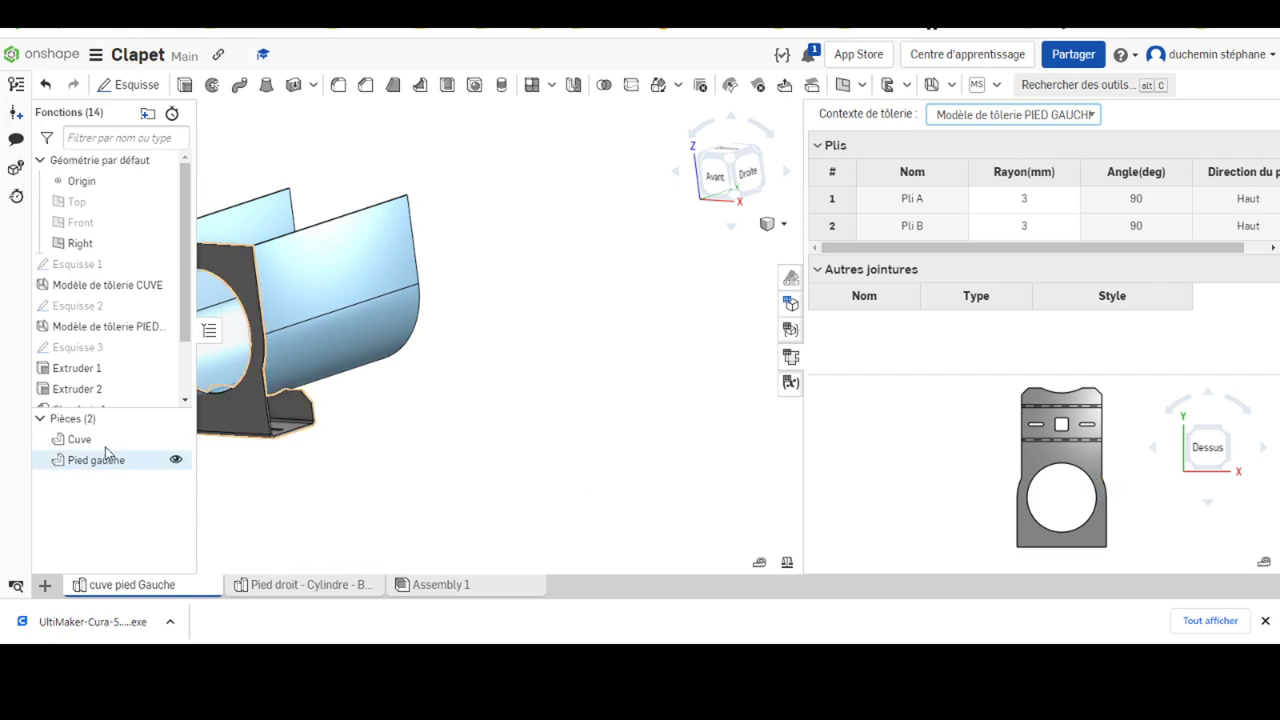
pyautogui.scroll(-2, 100, 340)
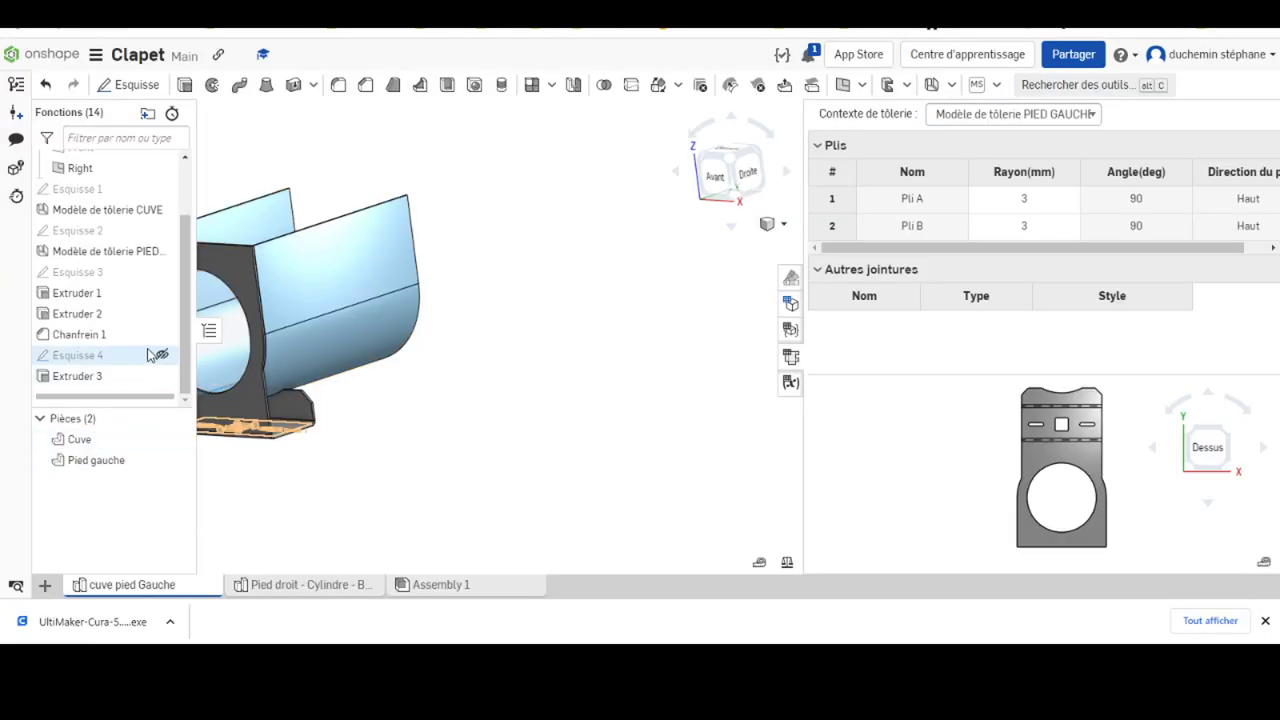
pyautogui.click(296, 590)
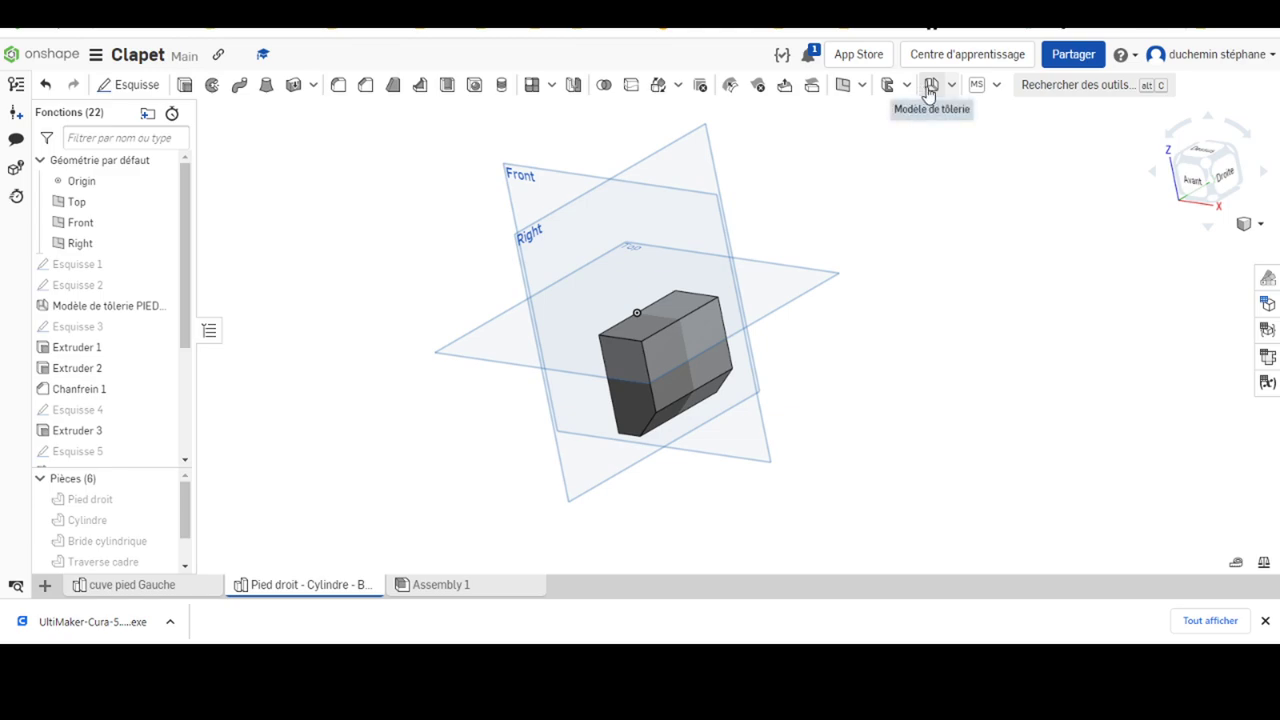
# - Start a sheet-metal model converting Part 6, previewed at 2 mm thickness and 3 mm bend radius
pyautogui.hotkey('shift', '1')
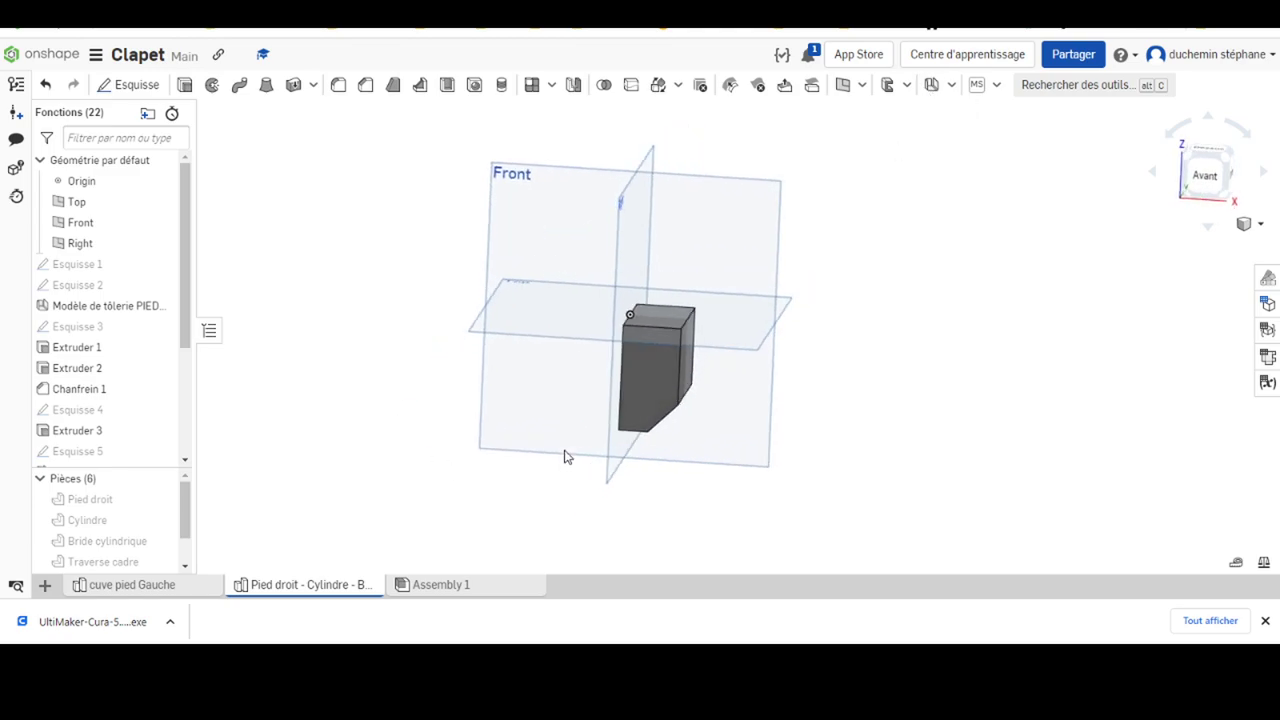
pyautogui.hotkey('shift', '7')
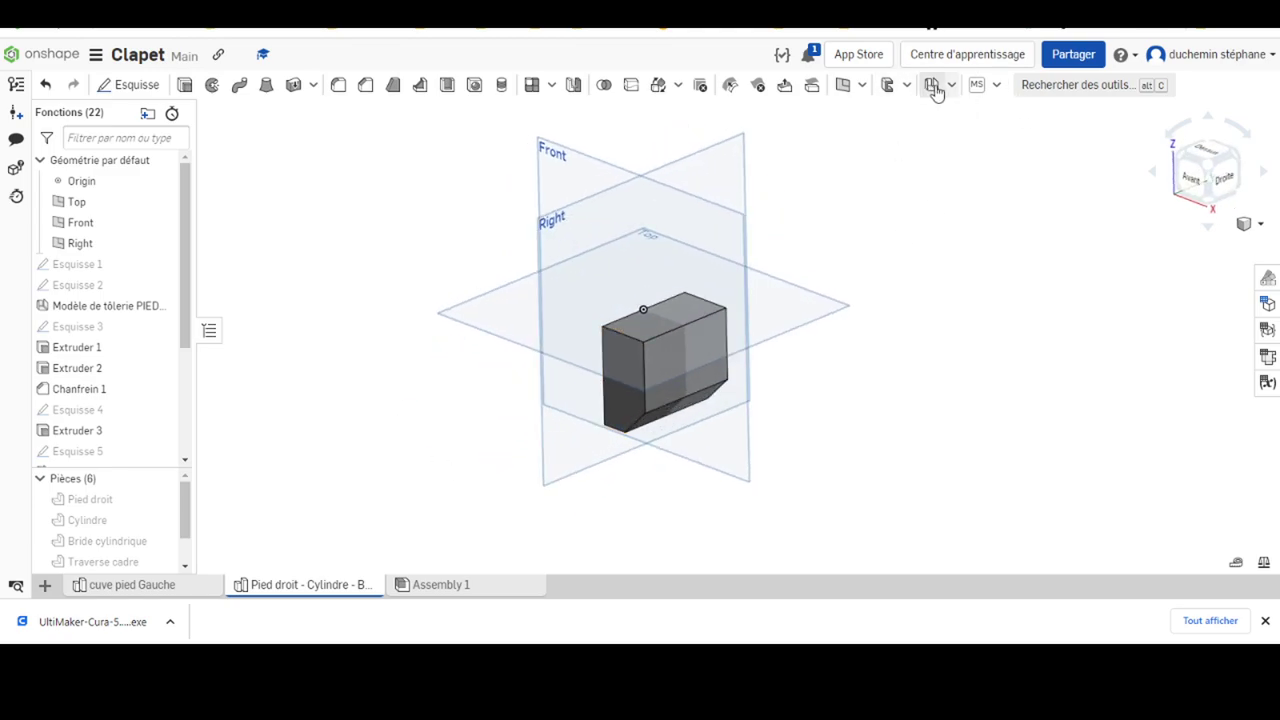
pyautogui.click(931, 86)
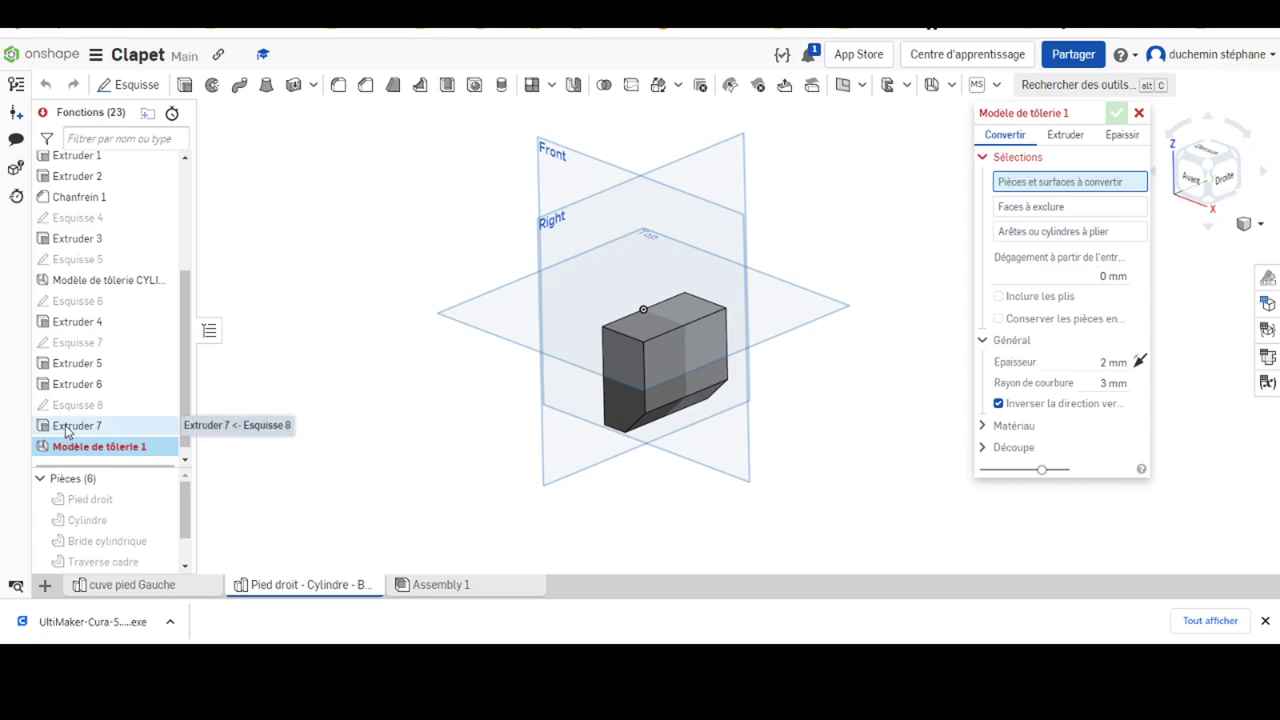
pyautogui.click(655, 361)
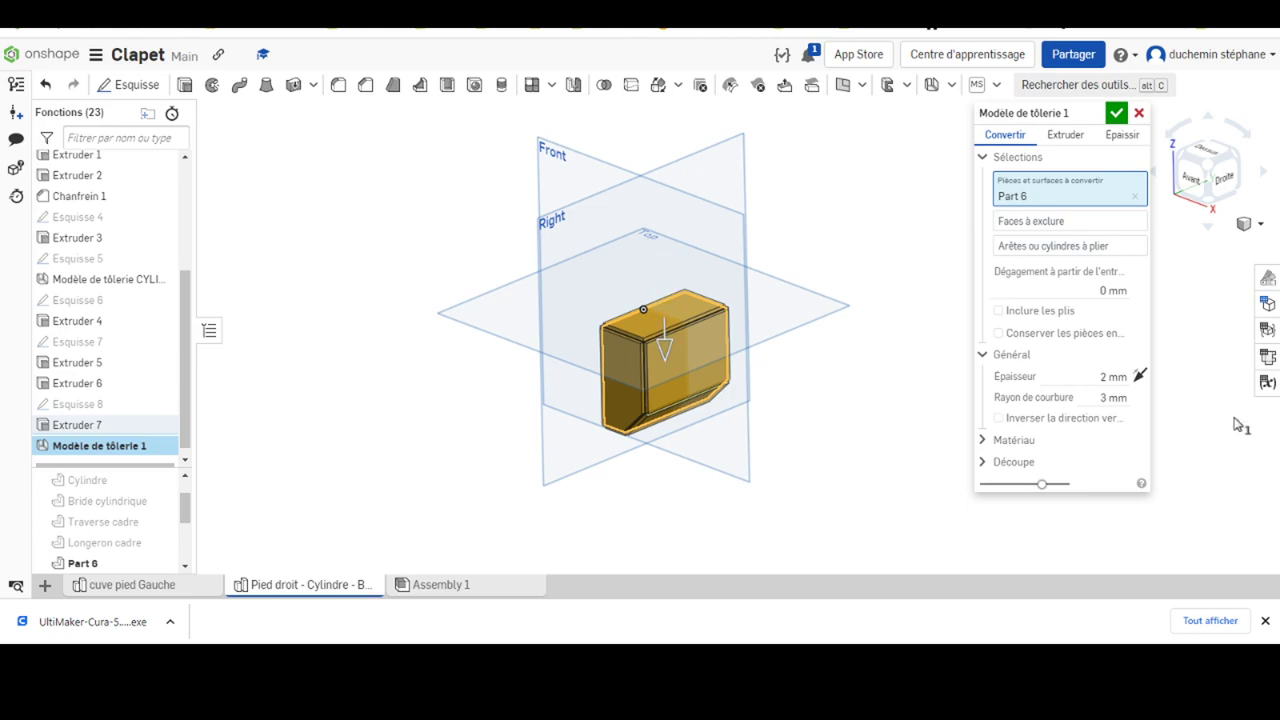
# - Exclude three faces of Part 6 from the sheet-metal conversion
pyautogui.click(1018, 224)
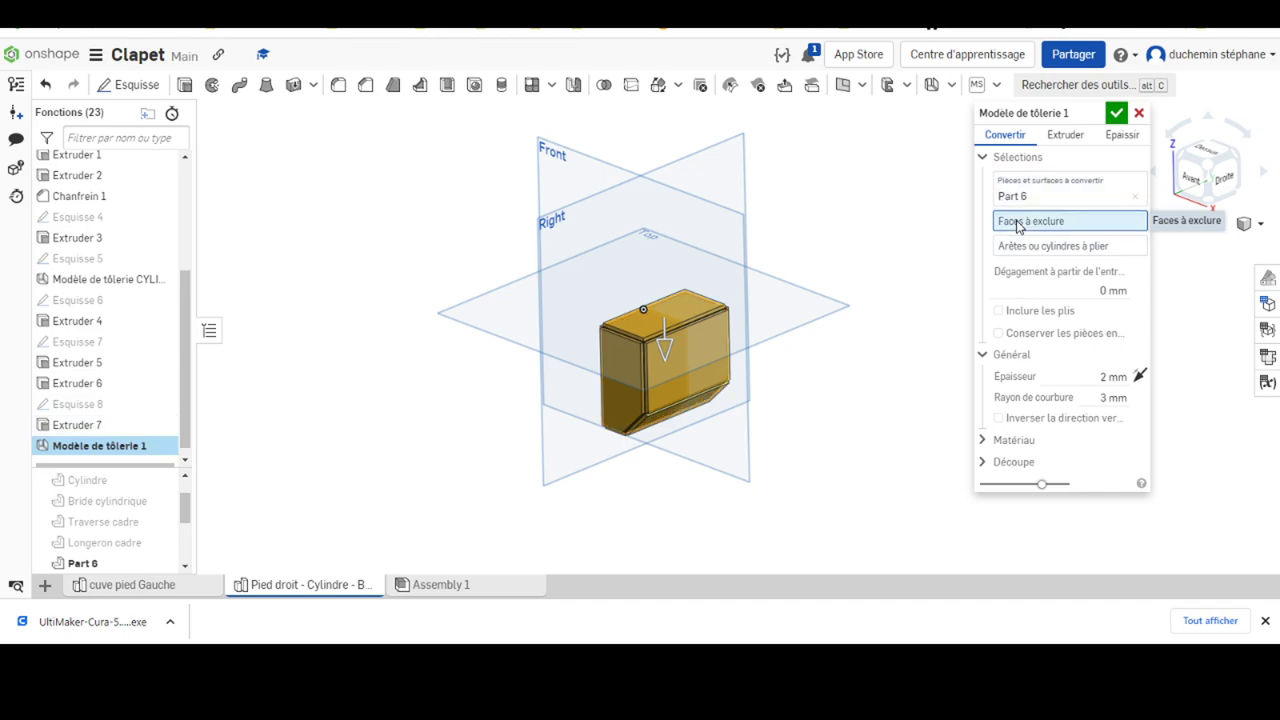
pyautogui.click(609, 389)
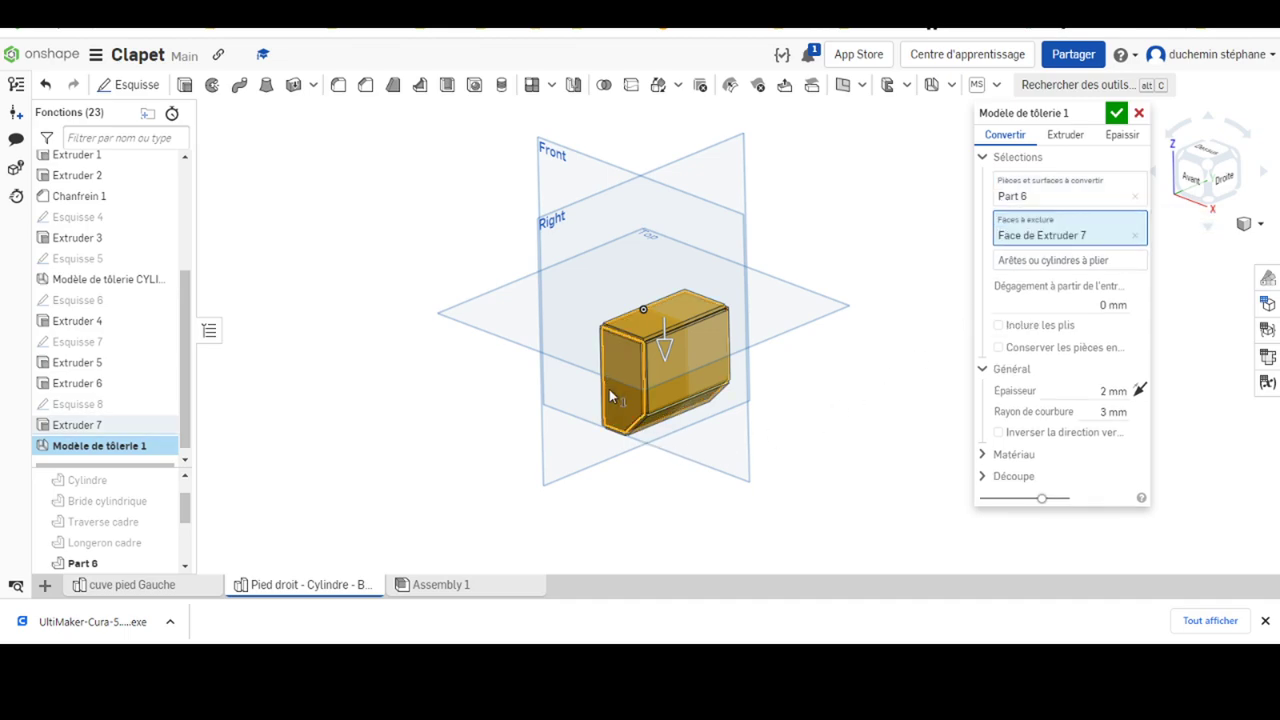
pyautogui.moveTo(814, 423)
pyautogui.mouseDown(button='right')
pyautogui.moveTo(672, 427)
pyautogui.moveTo(669, 379)
pyautogui.mouseUp(button='right')
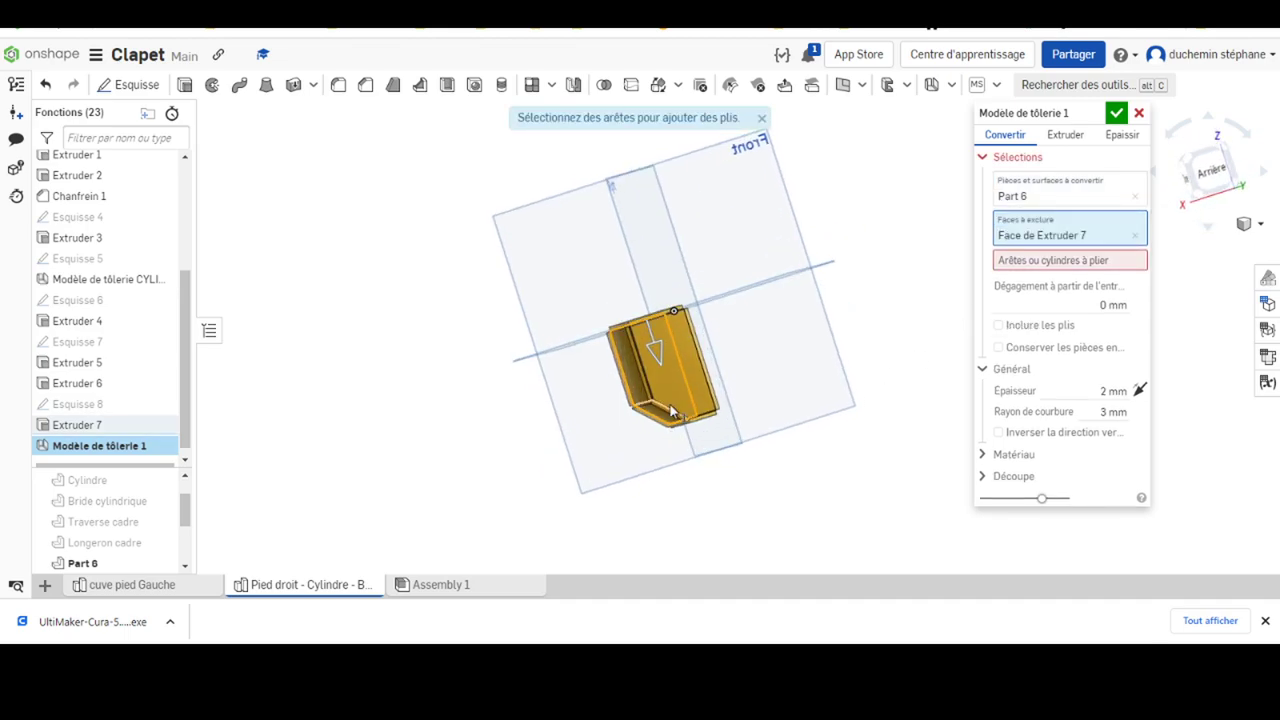
pyautogui.click(669, 379)
pyautogui.moveTo(765, 378); pyautogui.dragTo(762, 392, button='right')
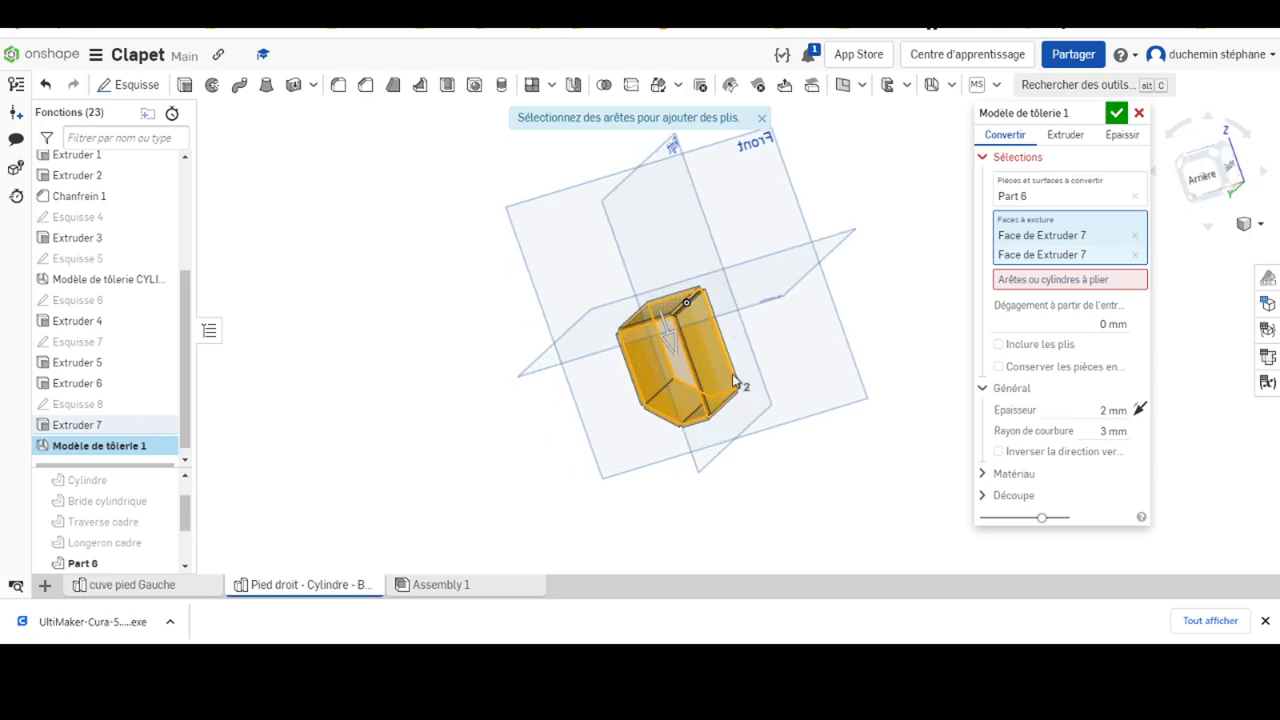
pyautogui.click(699, 355)
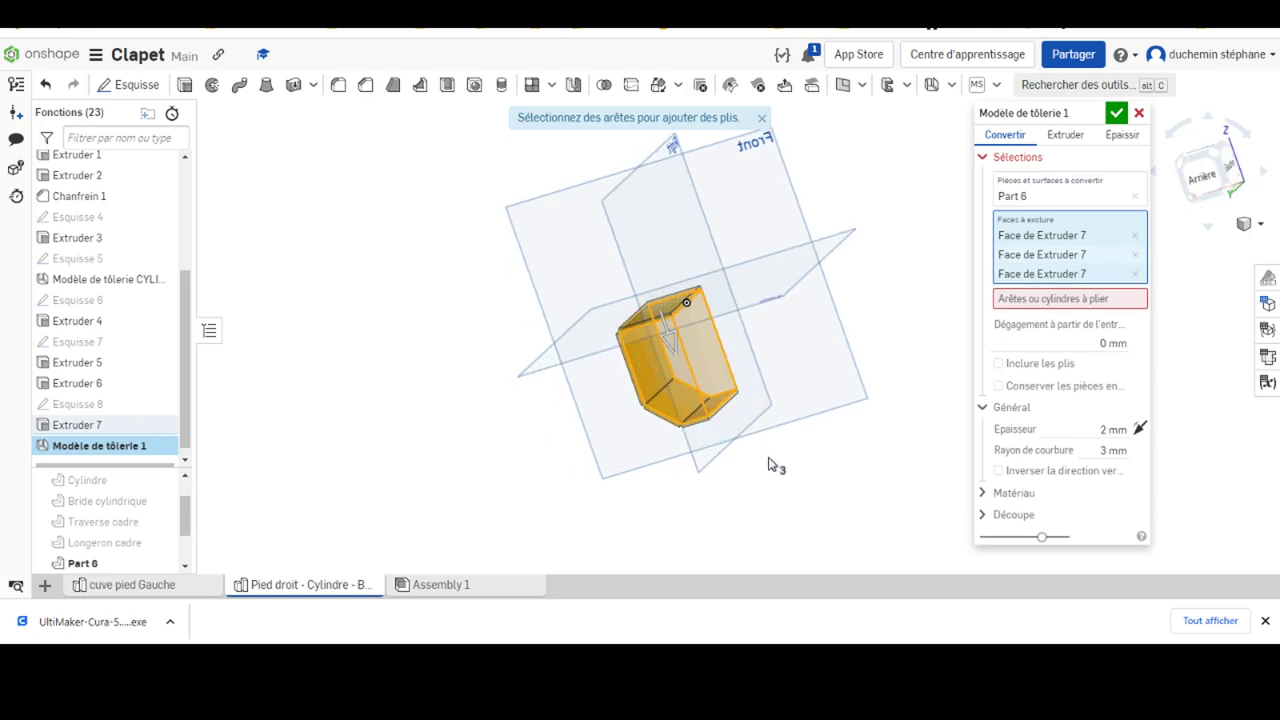
pyautogui.moveTo(774, 463)
pyautogui.mouseDown(button='right')
pyautogui.moveTo(990, 370)
pyautogui.moveTo(934, 374)
pyautogui.moveTo(954, 423)
pyautogui.moveTo(938, 418)
pyautogui.mouseUp(button='right')
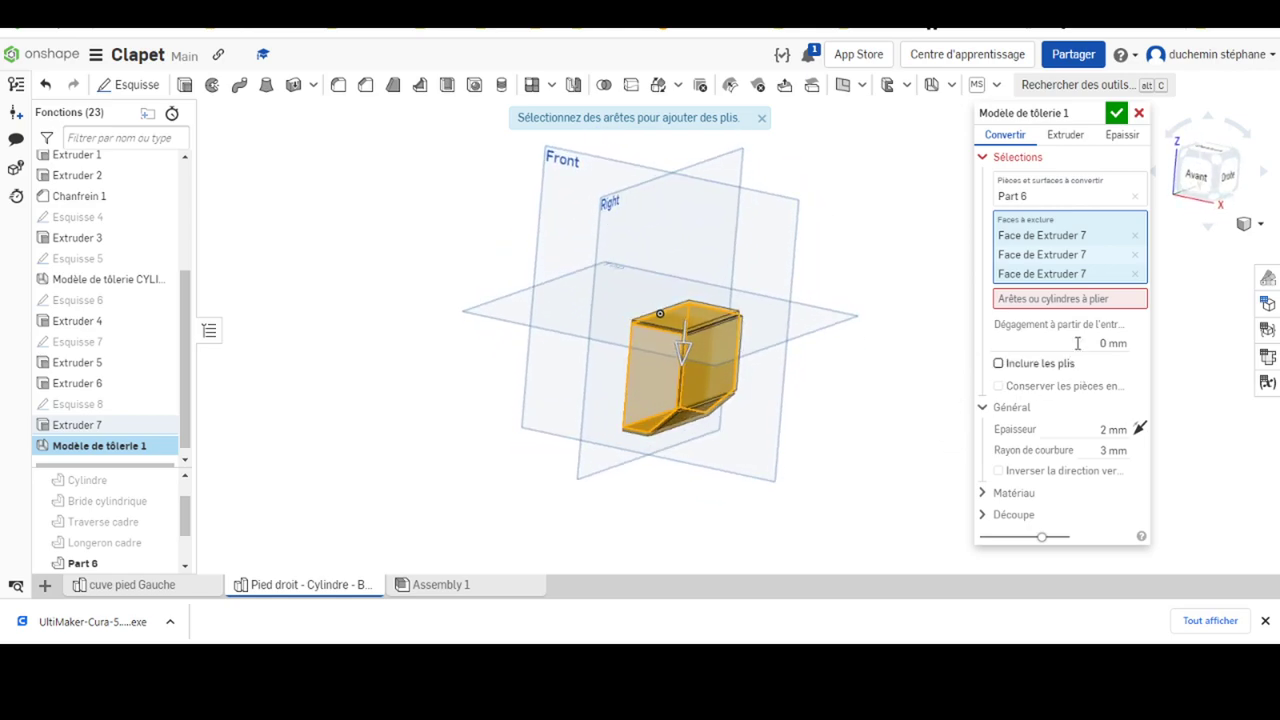
# - Make the top front edge, lower flange edge and bottom edge into bends, keeping the thickness
pyautogui.click(1072, 300)
pyautogui.moveTo(755, 393); pyautogui.dragTo(737, 394, button='right')
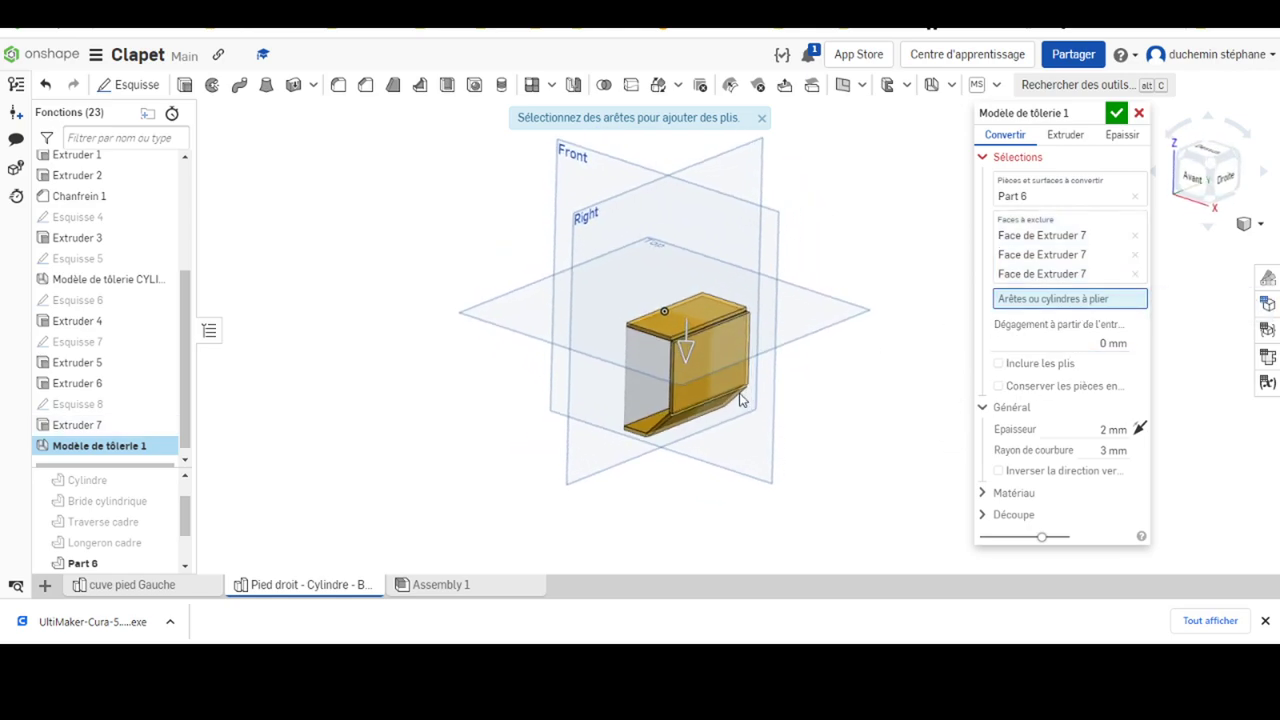
pyautogui.scroll(3, 677, 352)
pyautogui.scroll(3, 677, 346)
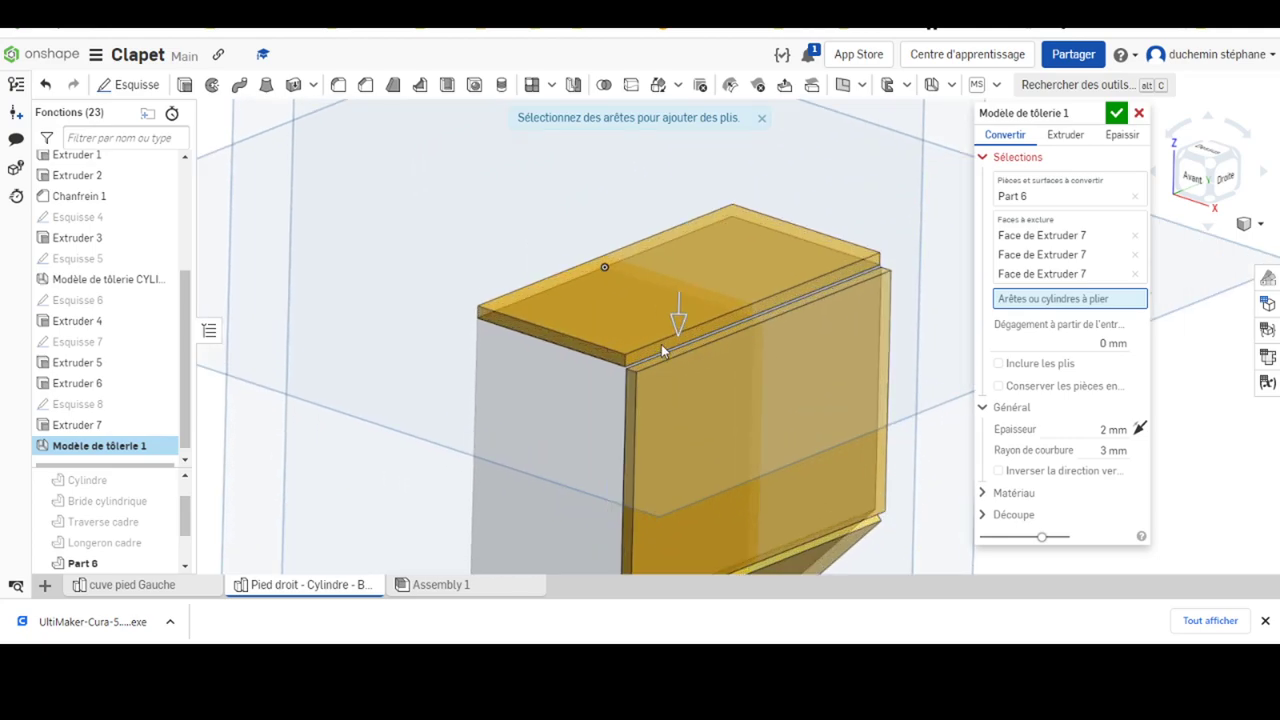
pyautogui.scroll(2, 665, 345)
pyautogui.click(680, 335)
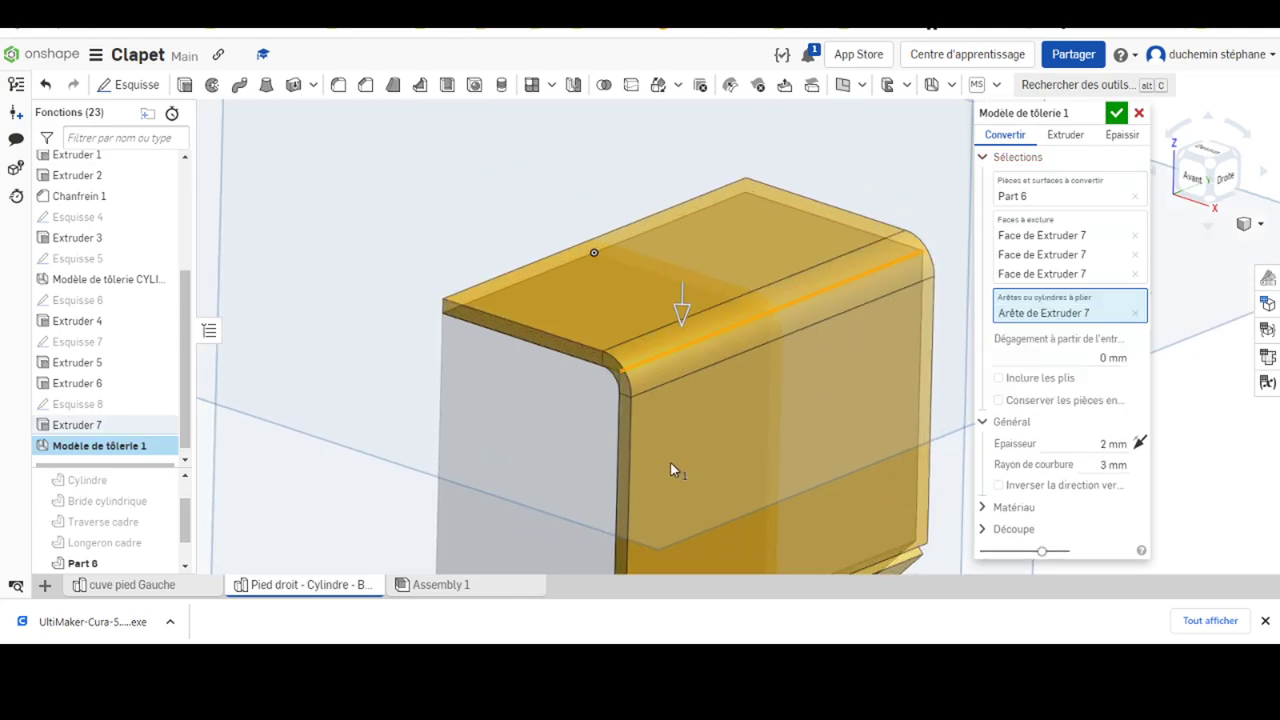
pyautogui.moveTo(670, 461)
pyautogui.mouseDown(button='middle')
pyautogui.moveTo(699, 293)
pyautogui.moveTo(649, 358)
pyautogui.mouseUp(button='middle')
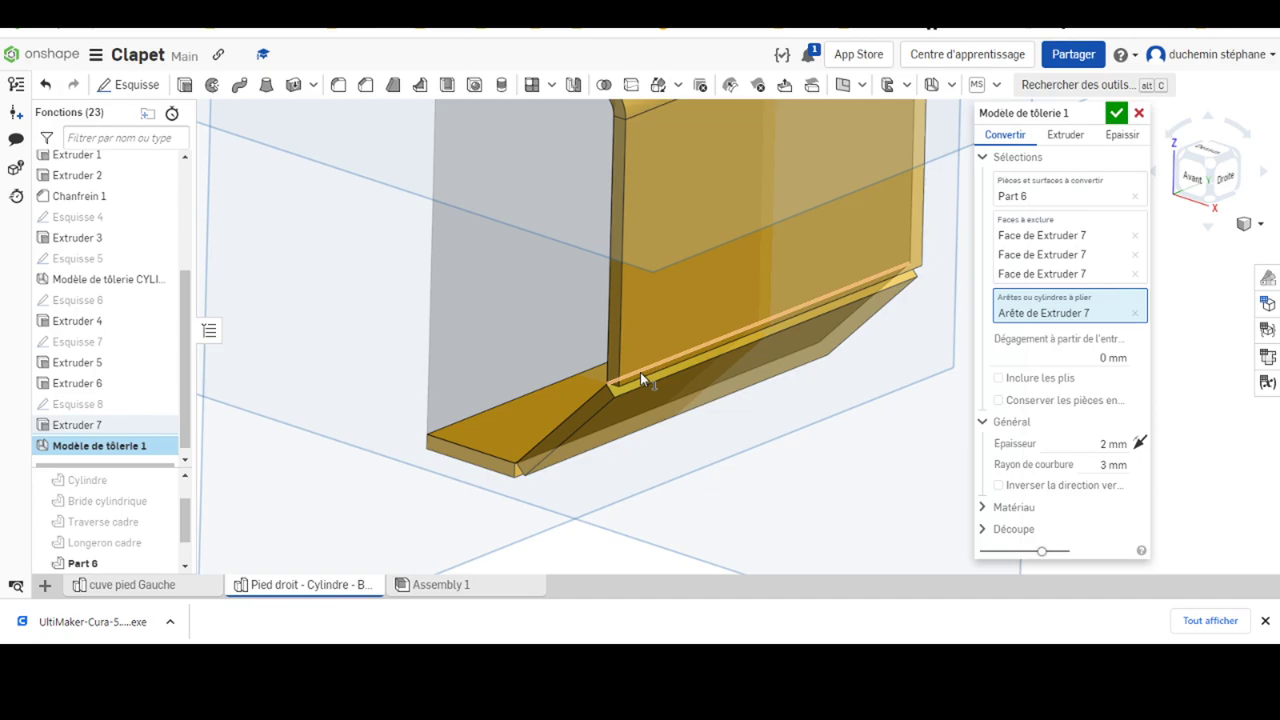
pyautogui.click(640, 374)
pyautogui.click(533, 466)
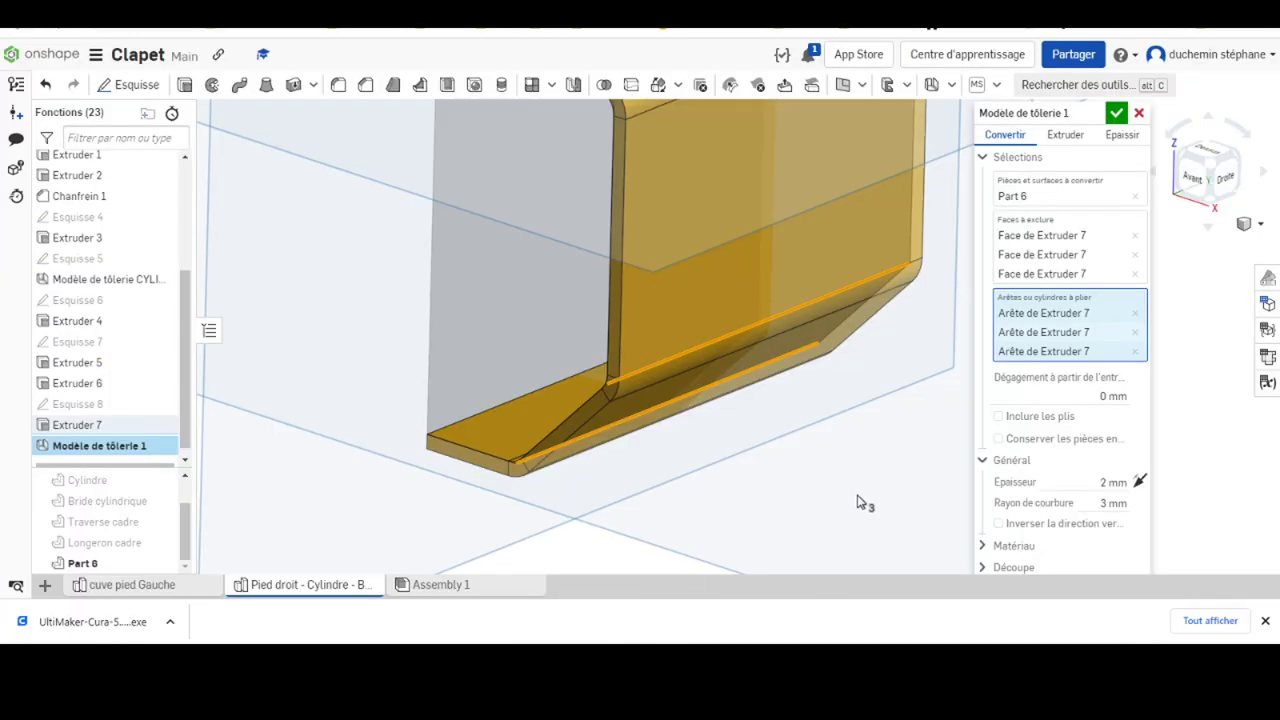
pyautogui.click(1103, 484)
pyautogui.press('Return')
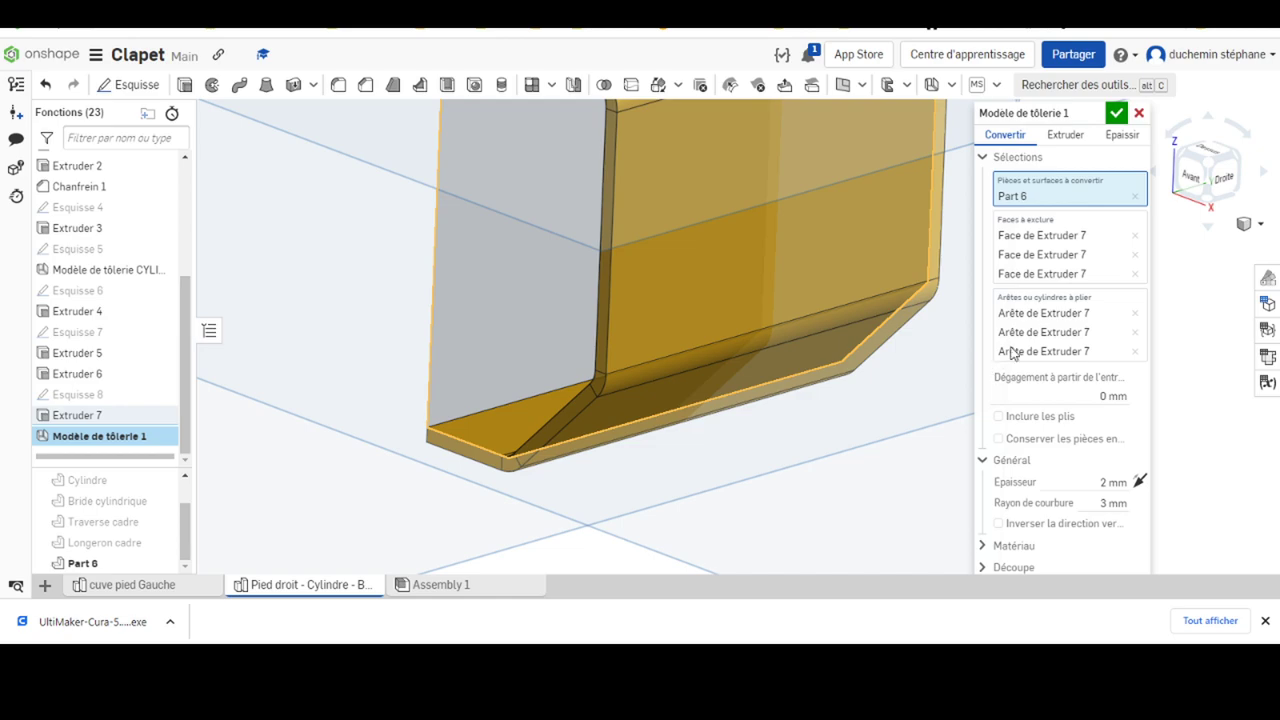
# - Enter 1 as the sheet thickness, accept Modèle de tôlerie 1, and orbit the bent bracket
pyautogui.click(1091, 481)
pyautogui.write('1.5')
pyautogui.click(1117, 112)
pyautogui.scroll(-2, 715, 207)
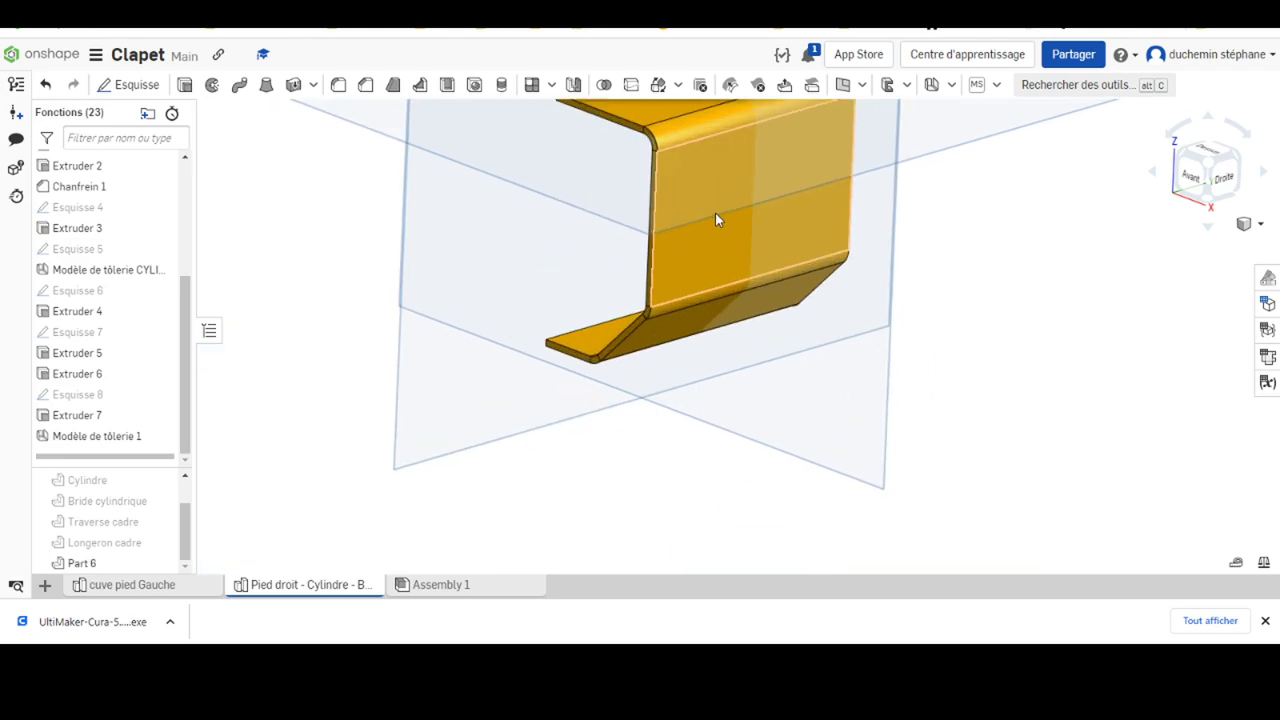
pyautogui.scroll(-2, 715, 207)
pyautogui.scroll(-1, 715, 207)
pyautogui.moveTo(715, 207)
pyautogui.mouseDown(button='right')
pyautogui.moveTo(651, 309)
pyautogui.moveTo(517, 317)
pyautogui.moveTo(560, 310)
pyautogui.mouseUp(button='right')
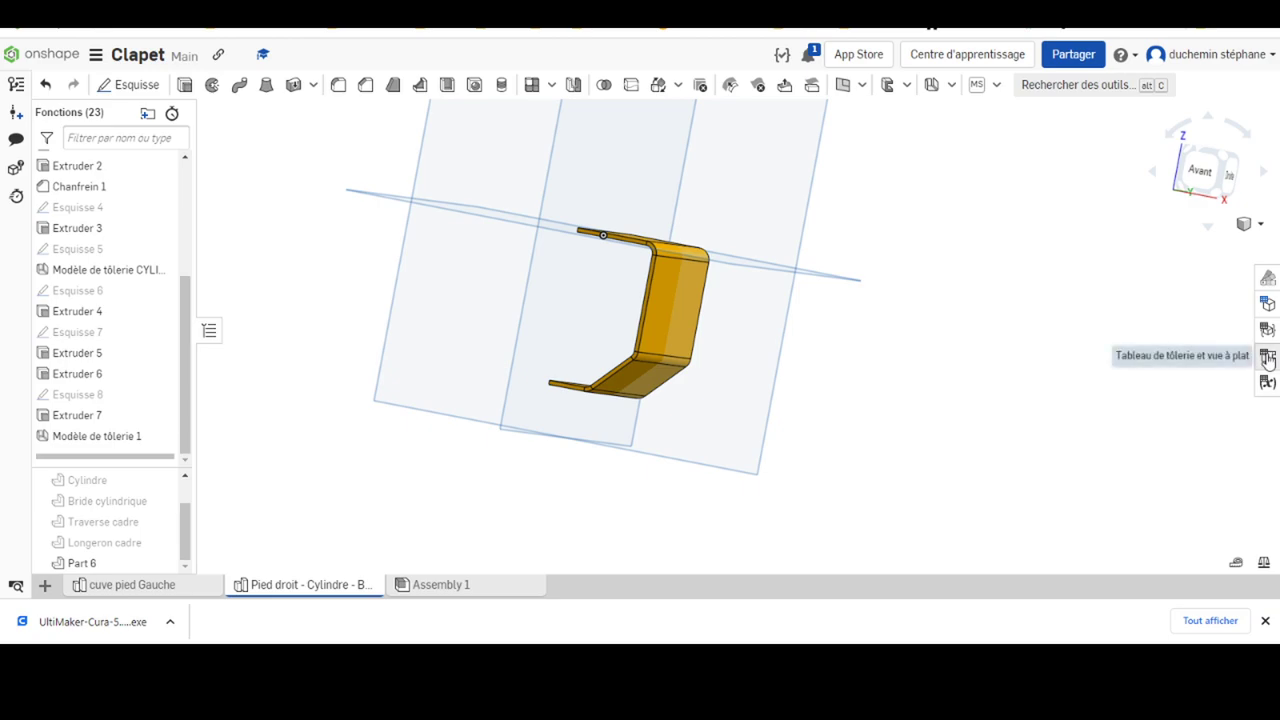
# - Open the sheet-metal table and look through its list of contexts
pyautogui.click(1267, 357)
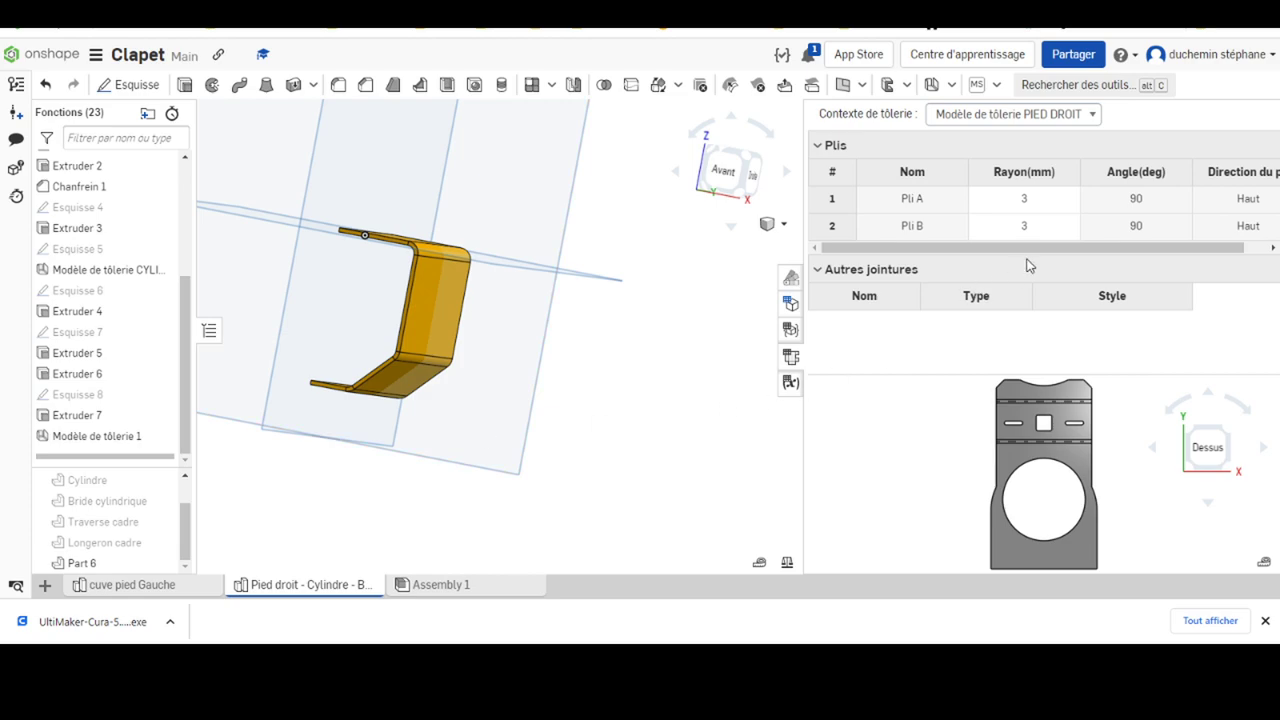
pyautogui.click(1038, 120)
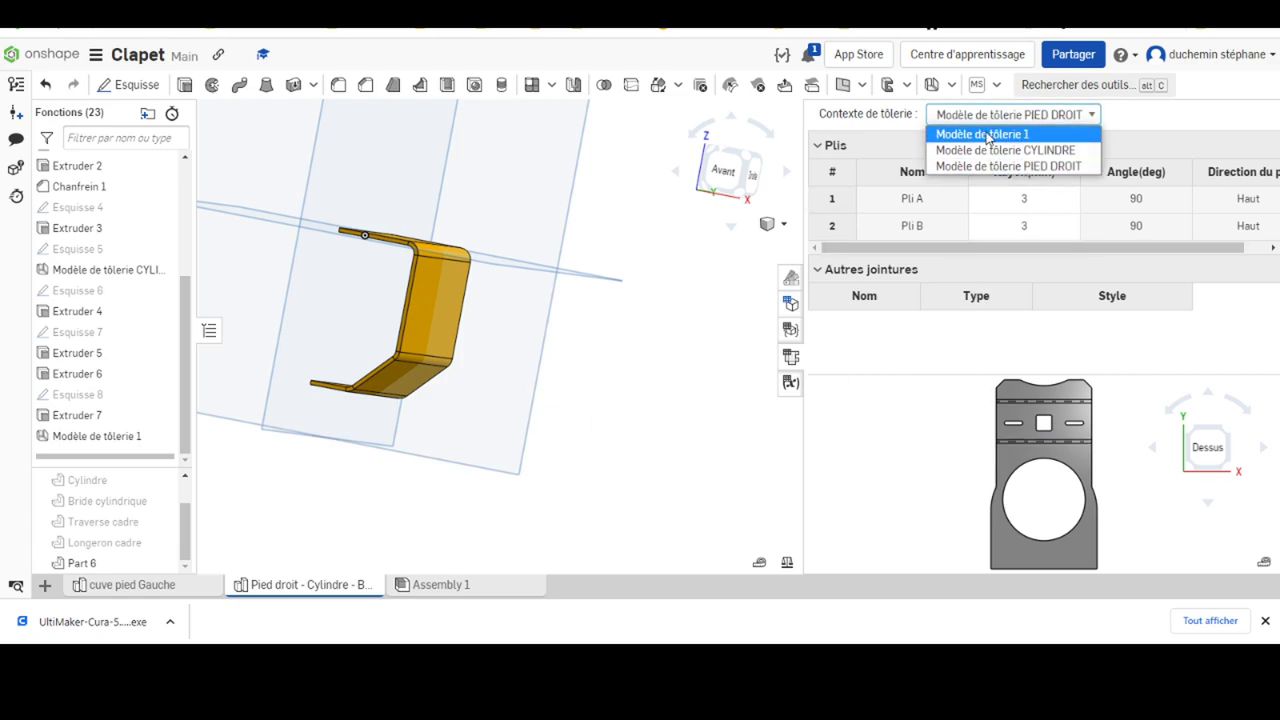
pyautogui.click(605, 333)
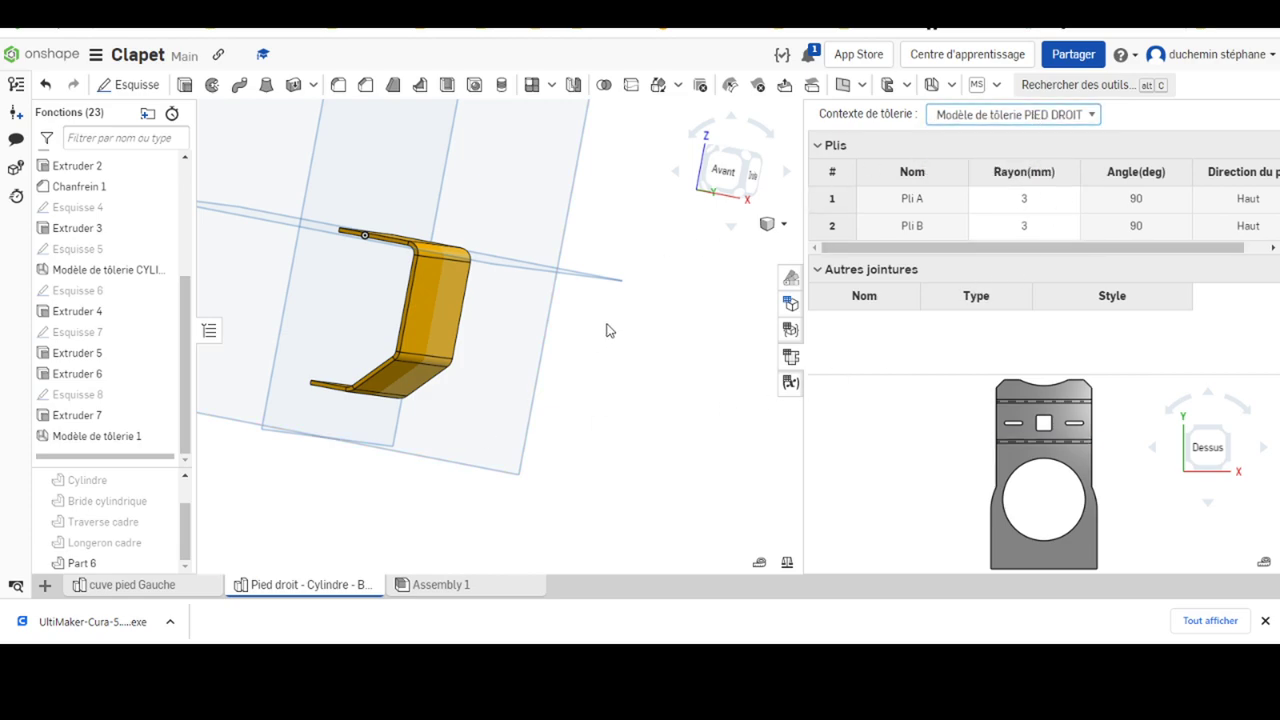
# - Rename Modèle de tôlerie 1 to Modèle de tôlerie SUPPORT CAPTEUR
pyautogui.click(100, 436)
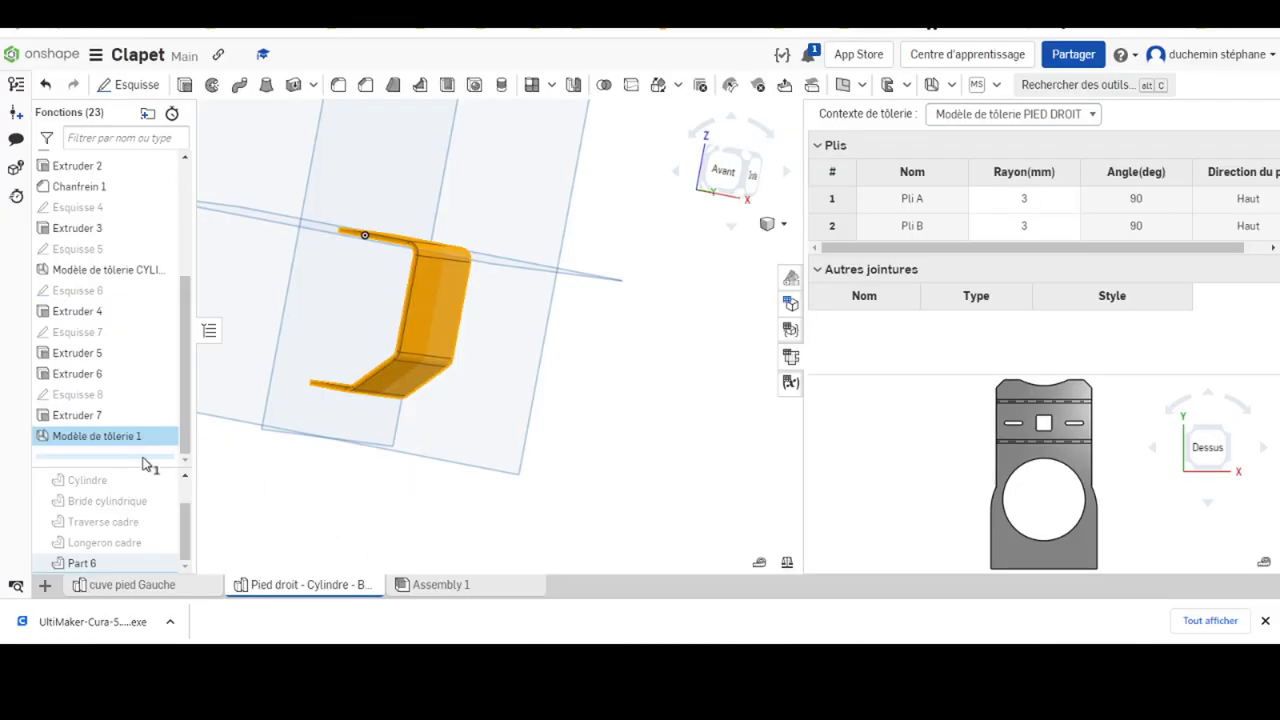
pyautogui.rightClick(124, 442)
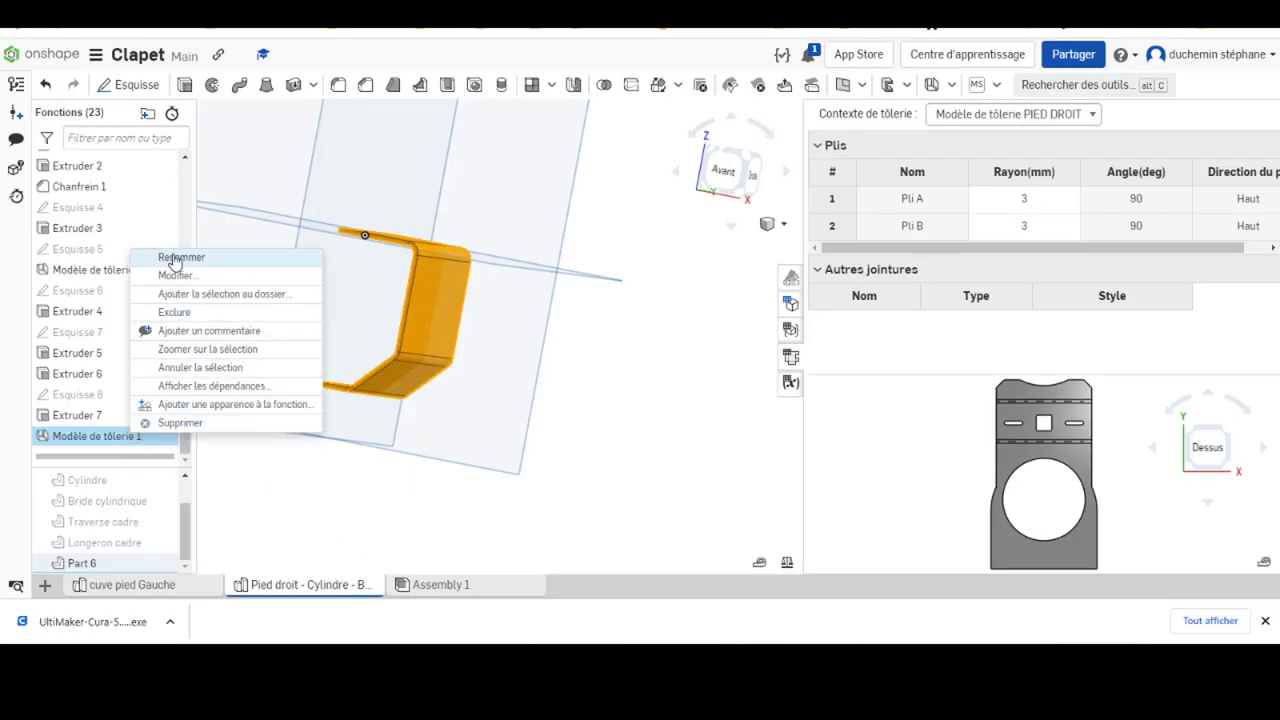
pyautogui.click(178, 258)
pyautogui.click(154, 442)
pyautogui.write('SUPPO')
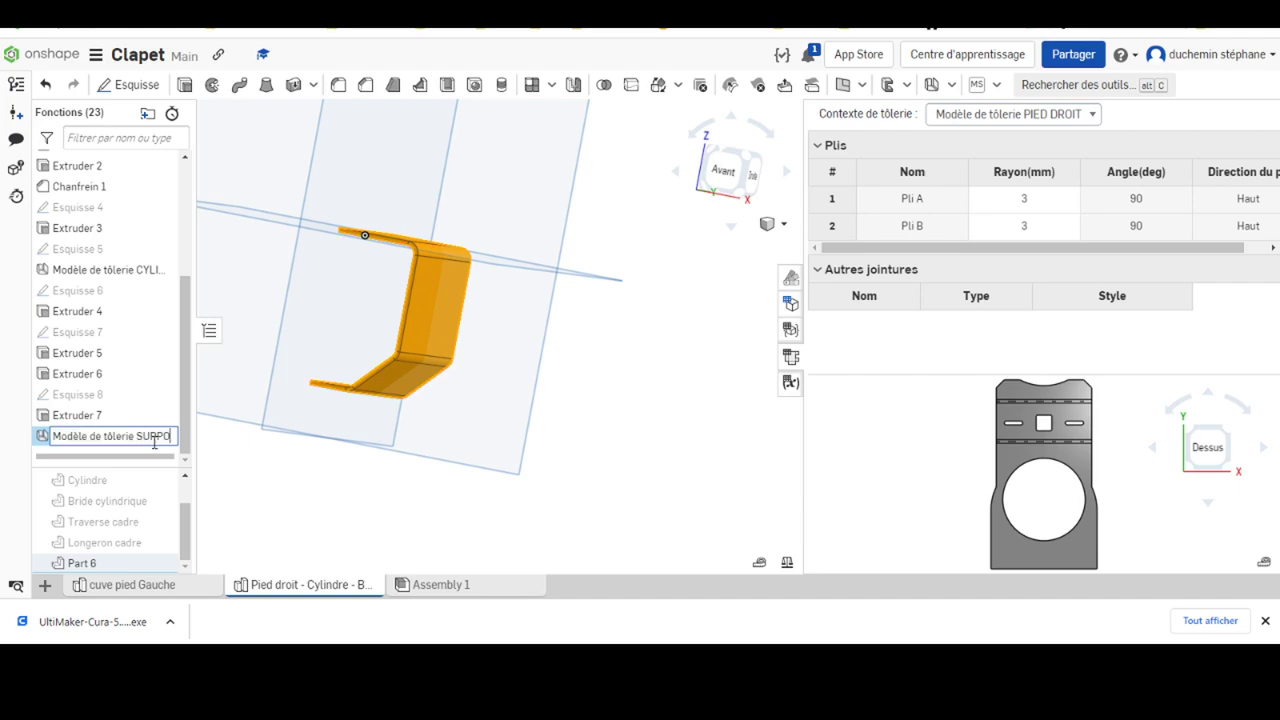
pyautogui.write('RT C')
pyautogui.write('AP')
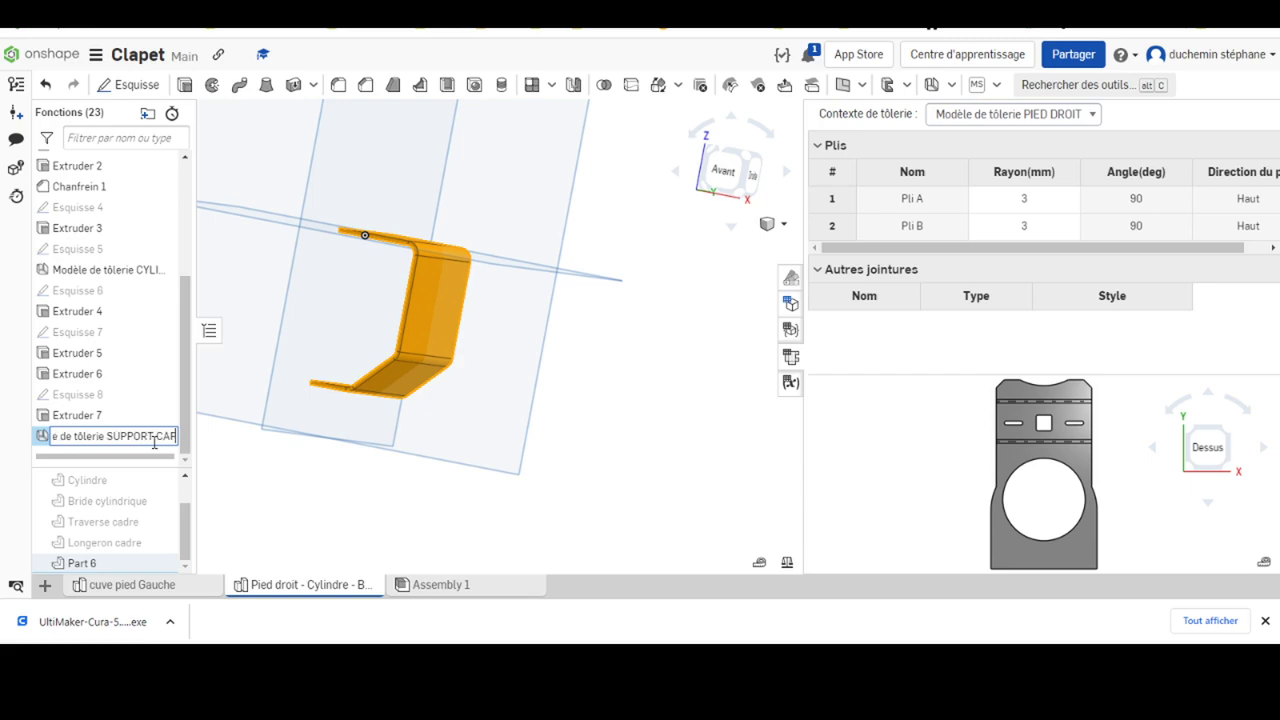
pyautogui.write('TEUR')
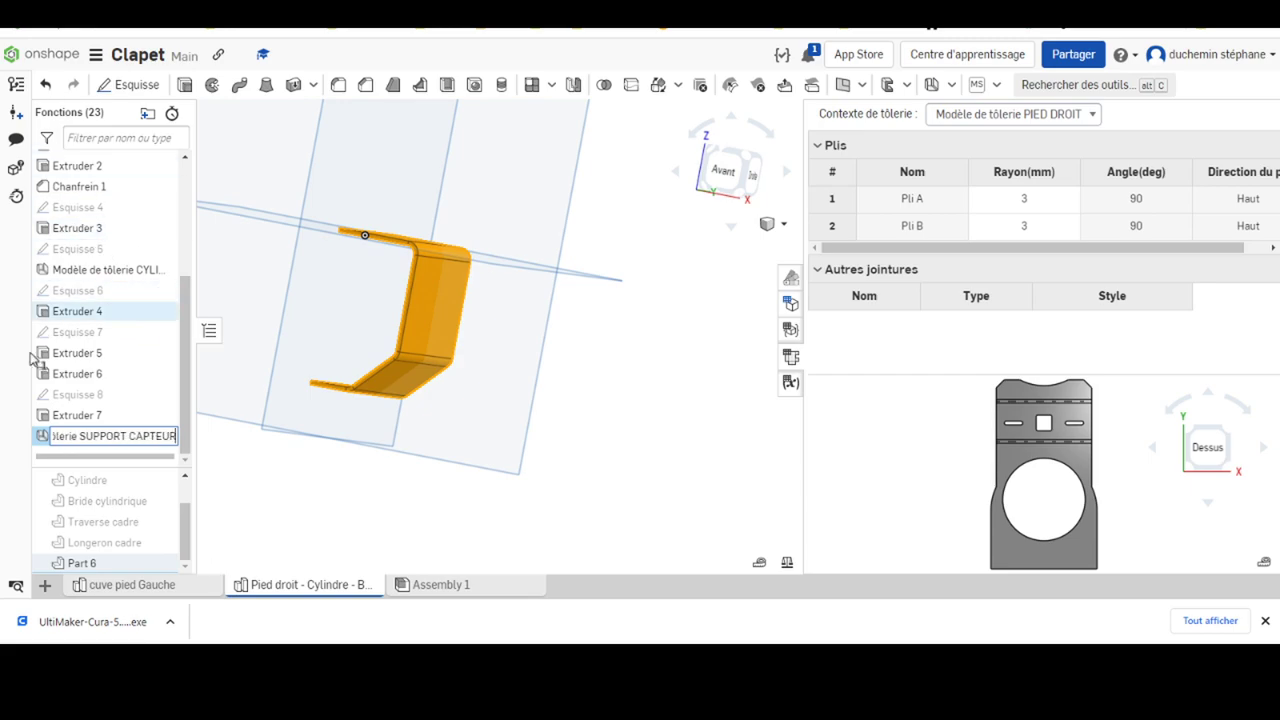
pyautogui.click(334, 554)
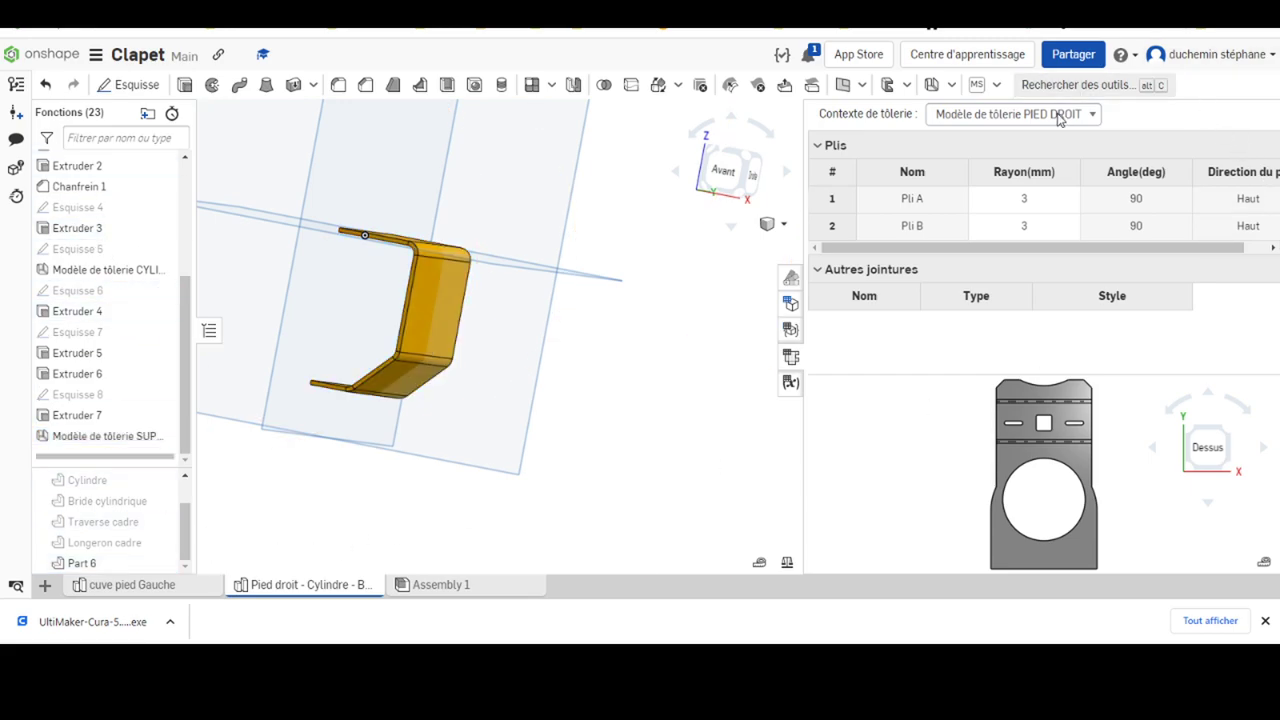
# - Check the SUPPORT CAPTEUR bends: Pli A 90°, Pli B and C 45°; orbit to isometric
pyautogui.click(1015, 114)
pyautogui.click(1033, 170)
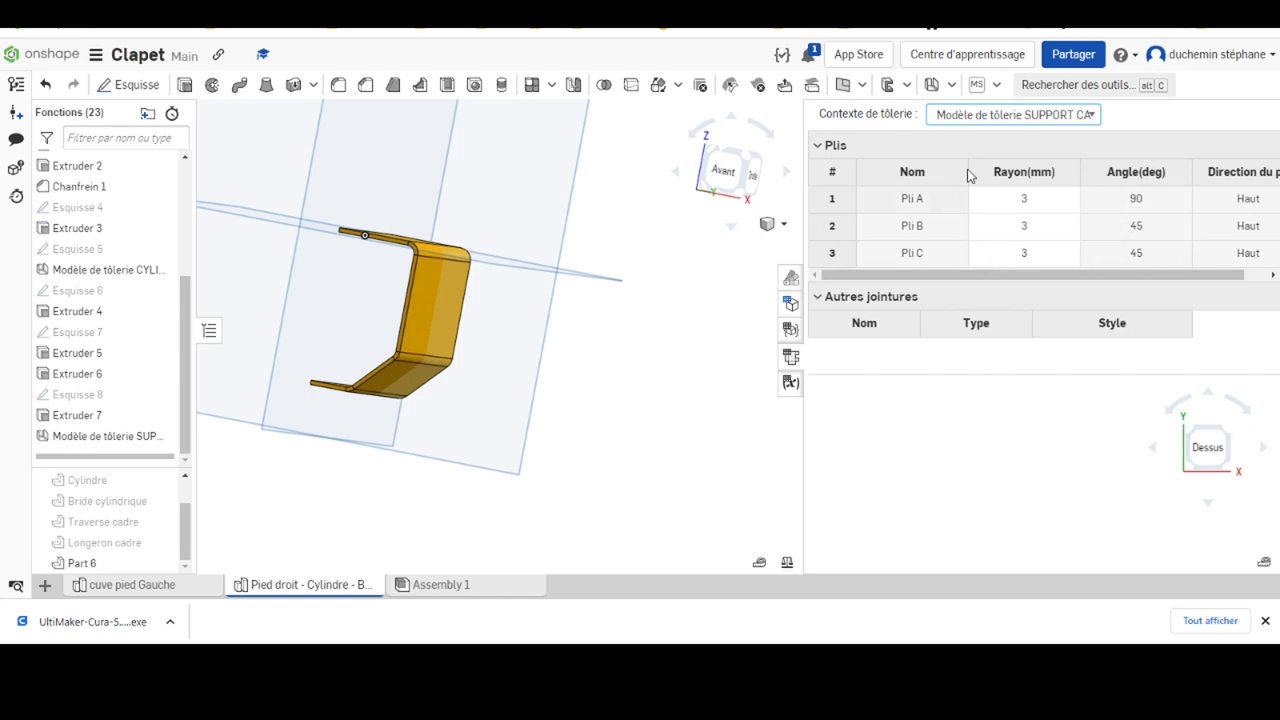
pyautogui.click(790, 380)
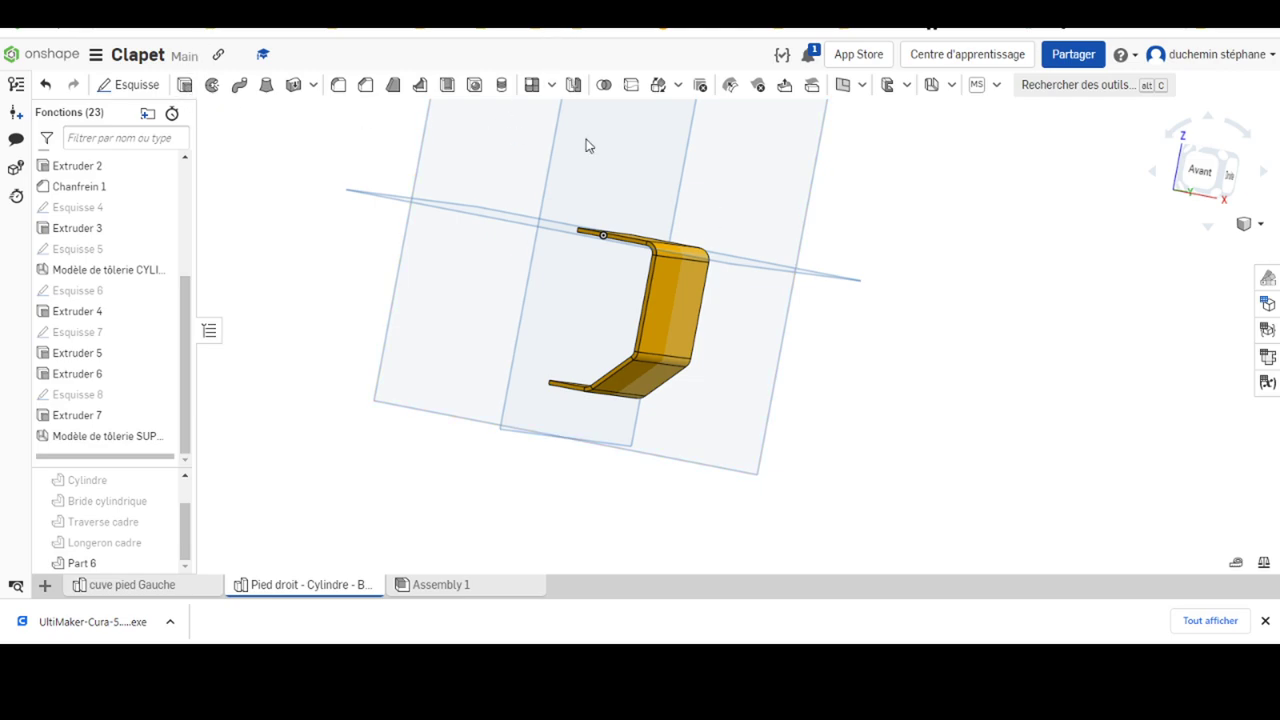
pyautogui.moveTo(740, 171)
pyautogui.mouseDown(button='right')
pyautogui.moveTo(714, 246)
pyautogui.moveTo(700, 207)
pyautogui.moveTo(726, 177)
pyautogui.moveTo(717, 189)
pyautogui.moveTo(663, 166)
pyautogui.moveTo(700, 192)
pyautogui.mouseUp(button='right')
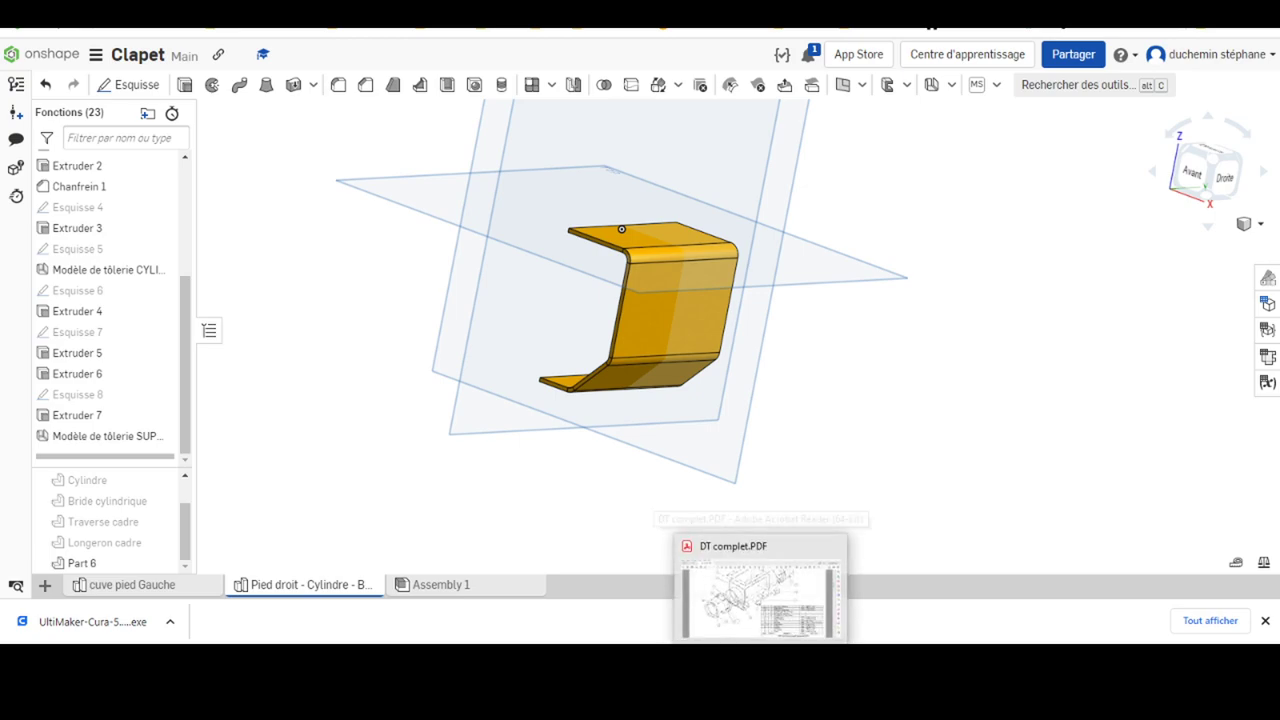
# - Scroll DT complet.PDF to page 8 with Support capteur Rep. 1.8 and Support sonde Rep. 1.9
pyautogui.click(772, 590)
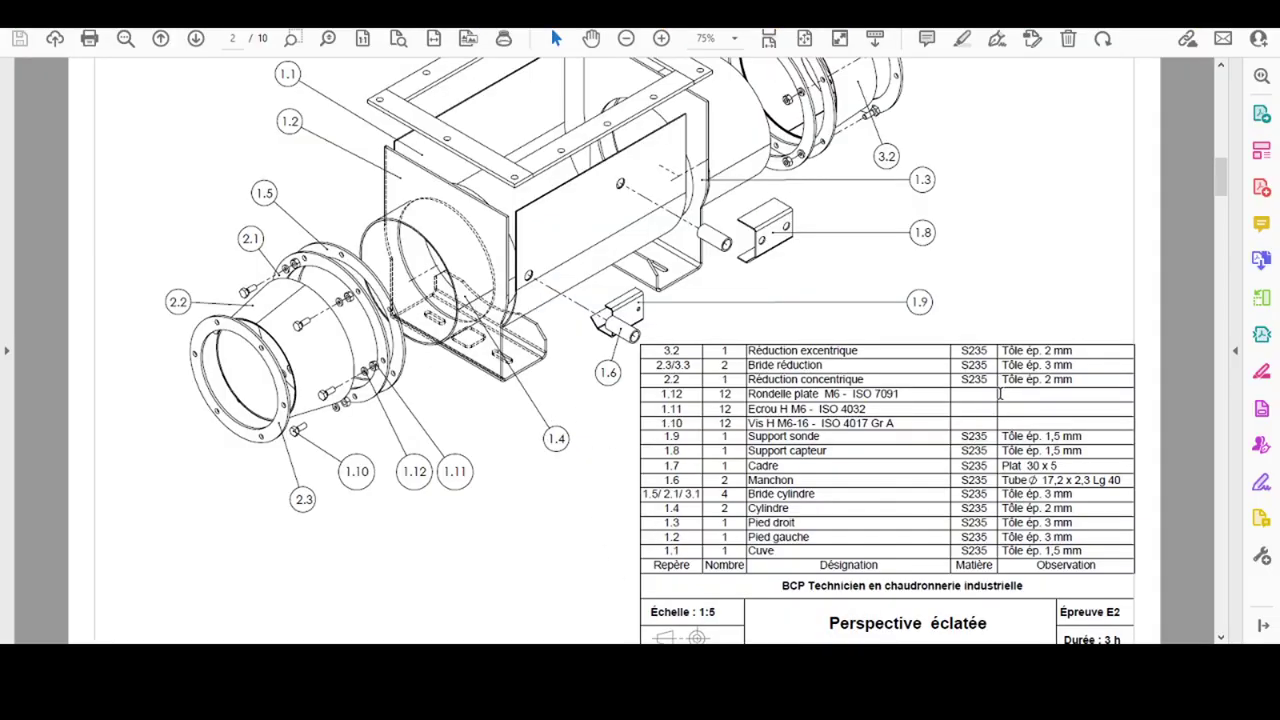
pyautogui.scroll(-10, 999, 394)
pyautogui.scroll(-5, 999, 394)
pyautogui.keyDown('ctrl'); pyautogui.scroll(-1, 711, 354); pyautogui.keyUp('ctrl')
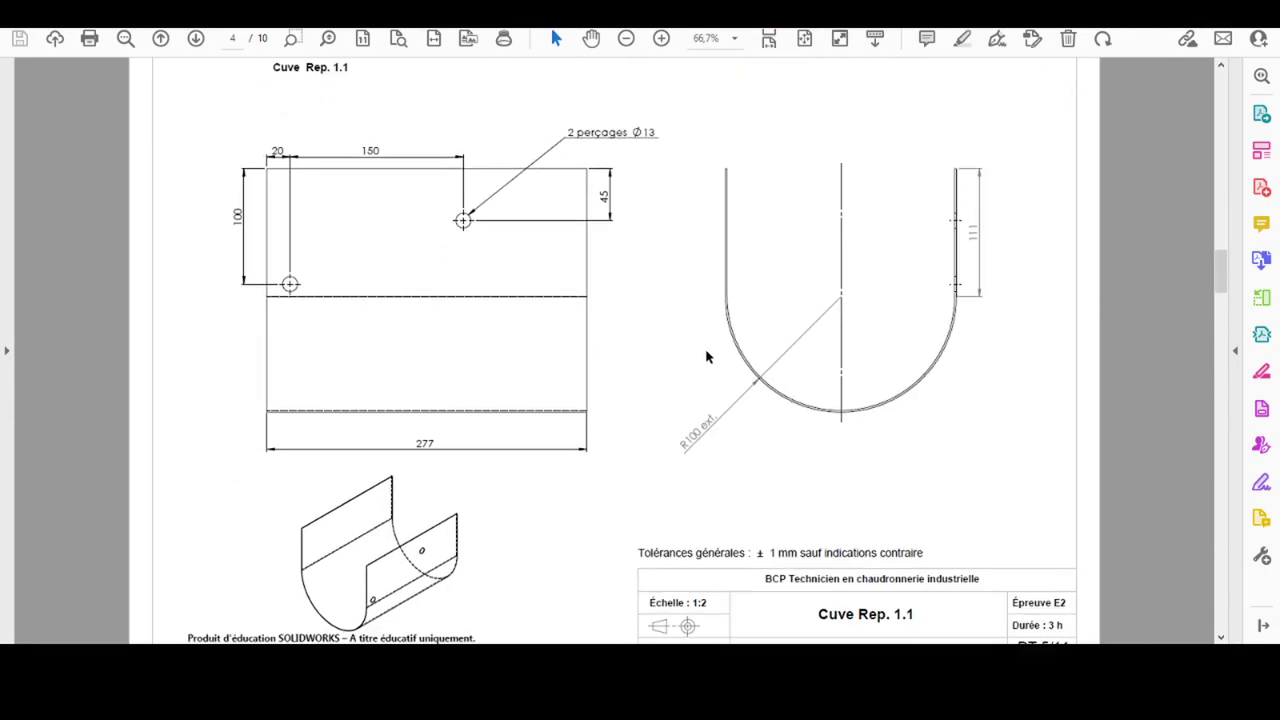
pyautogui.scroll(-5, 706, 356)
pyautogui.keyDown('ctrl'); pyautogui.scroll(-2, 687, 343); pyautogui.keyUp('ctrl')
pyautogui.keyDown('ctrl'); pyautogui.scroll(1, 667, 342); pyautogui.keyUp('ctrl')
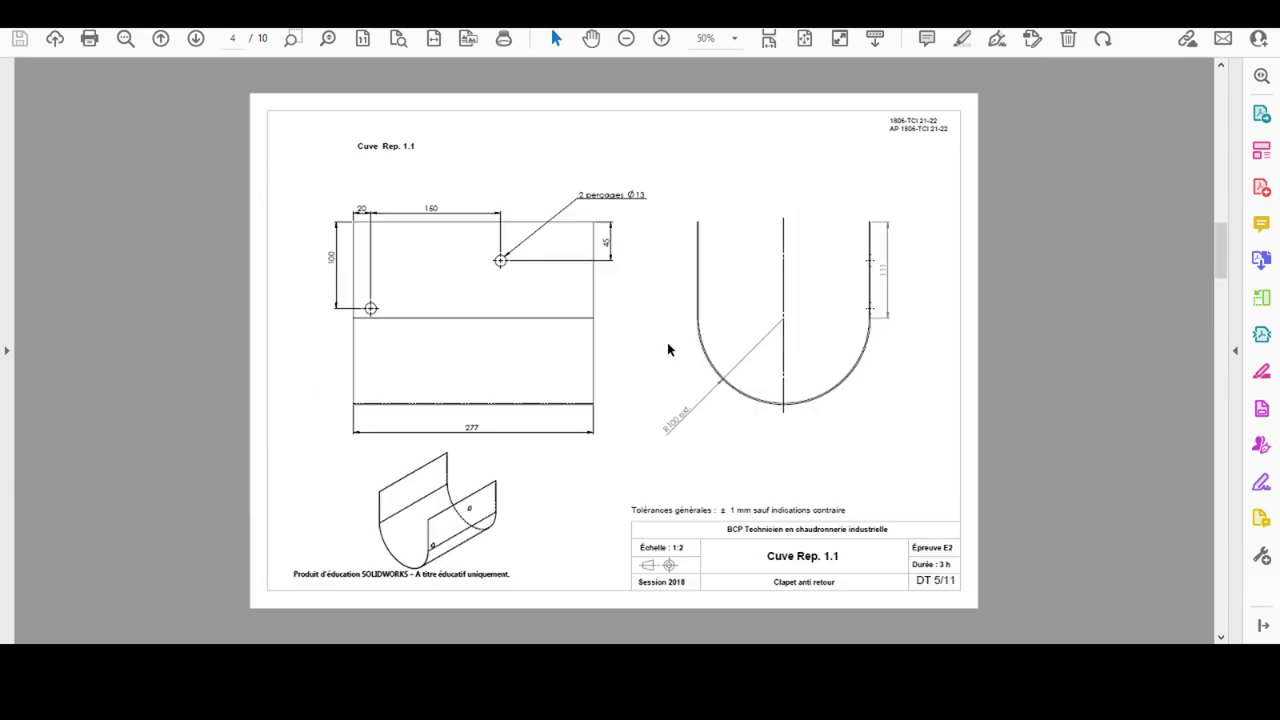
pyautogui.scroll(-3, 654, 346)
pyautogui.scroll(-5, 654, 346)
pyautogui.scroll(-2, 652, 347)
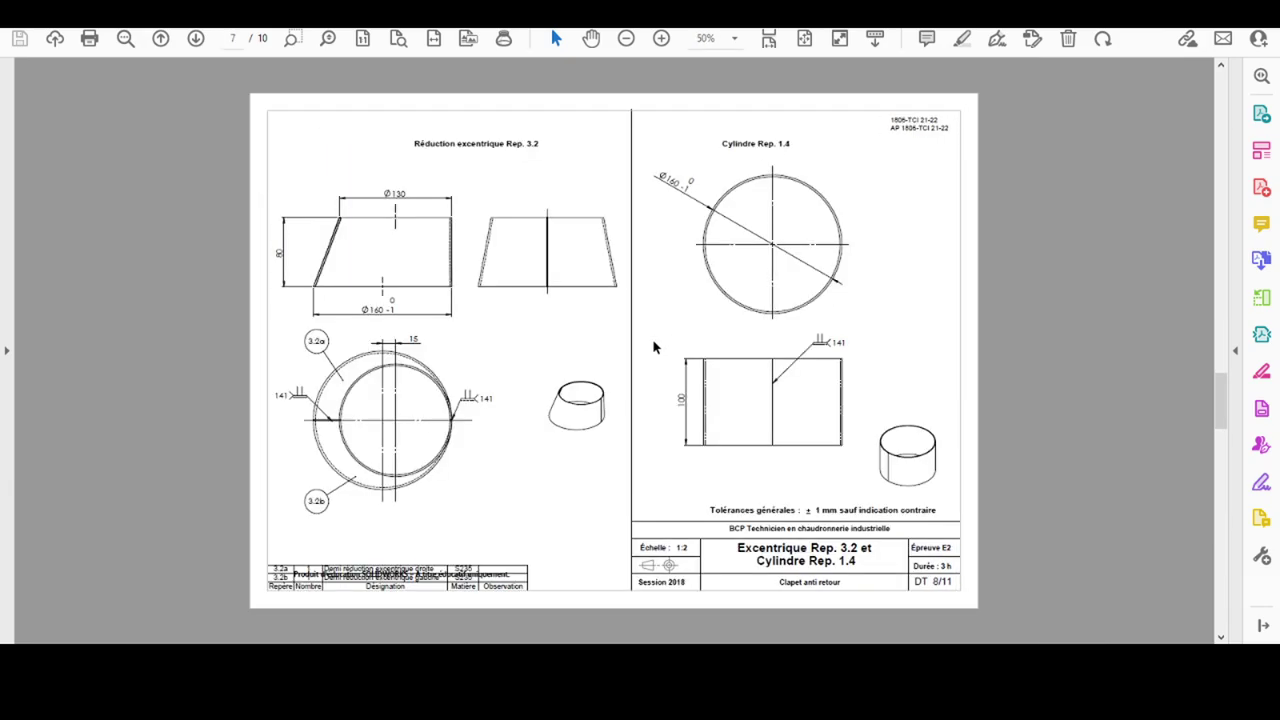
pyautogui.scroll(-3, 650, 348)
pyautogui.scroll(-3, 646, 349)
pyautogui.scroll(1, 646, 349)
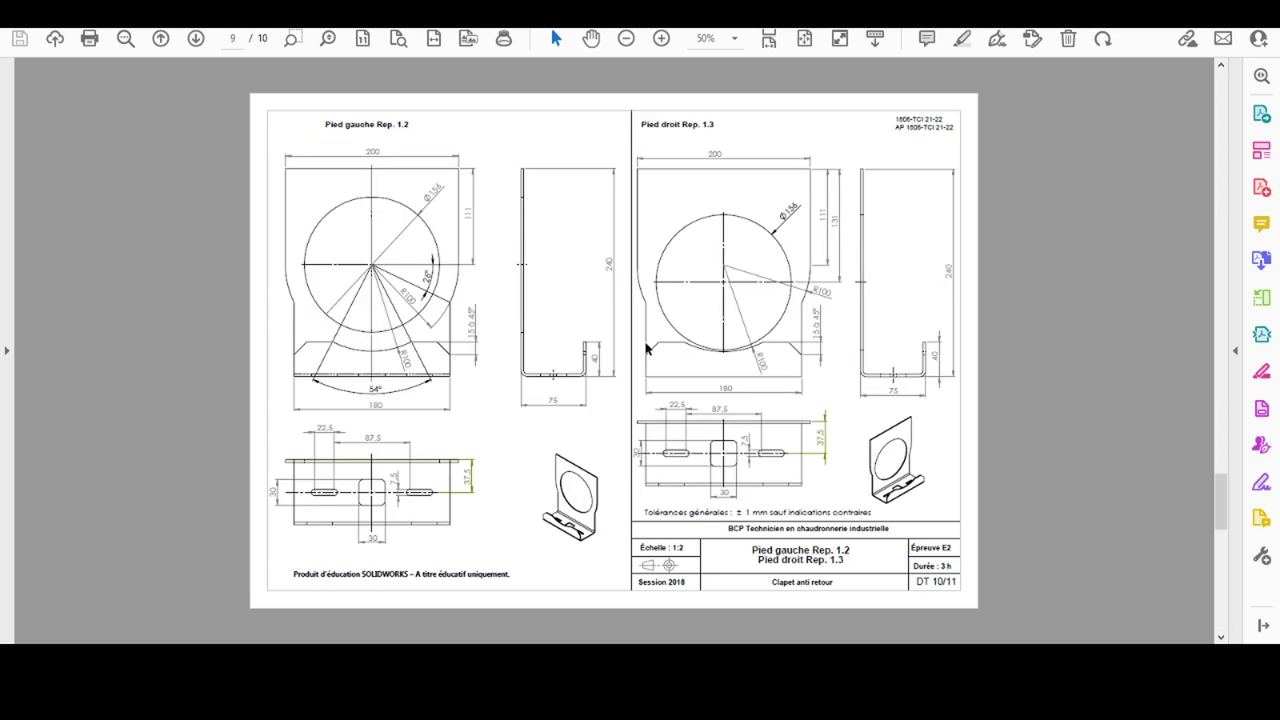
pyautogui.scroll(1, 646, 349)
pyautogui.keyDown('ctrl'); pyautogui.scroll(1, 349, 262); pyautogui.keyUp('ctrl')
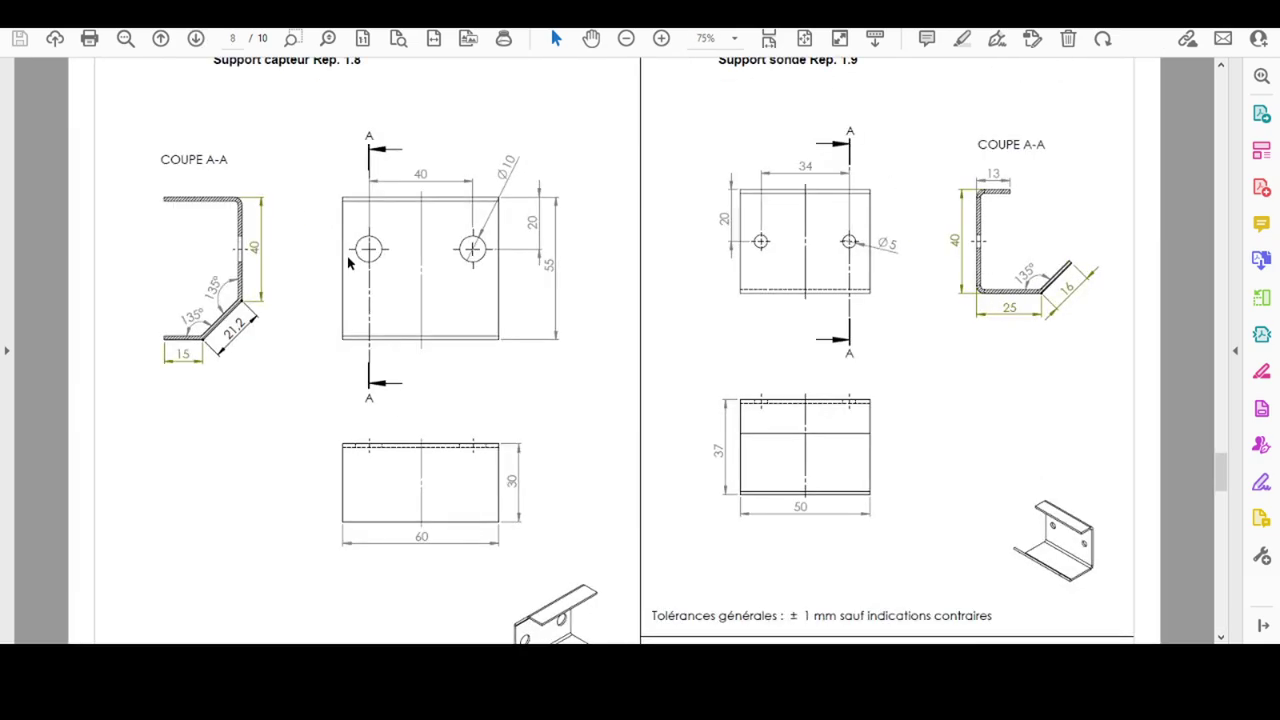
pyautogui.keyDown('ctrl'); pyautogui.scroll(1, 349, 262); pyautogui.keyUp('ctrl')
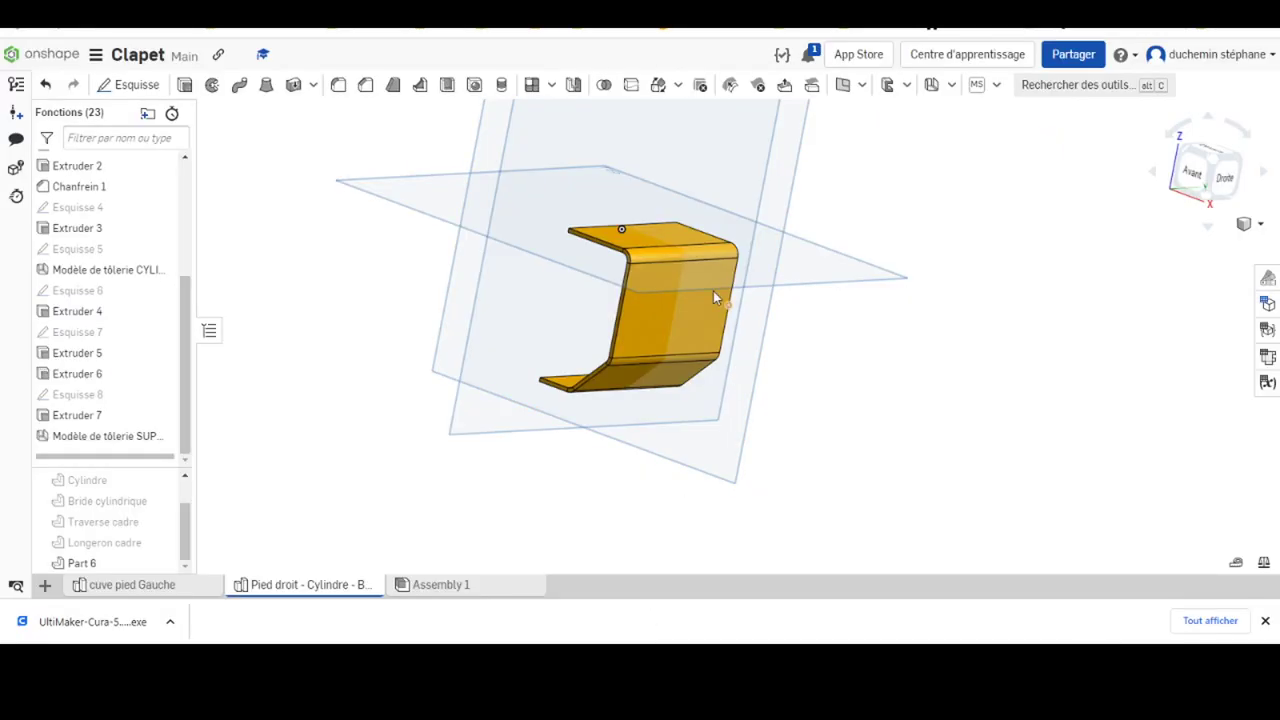
# - Start a new sketch on the bracket face and view it head-on
pyautogui.click(686, 311)
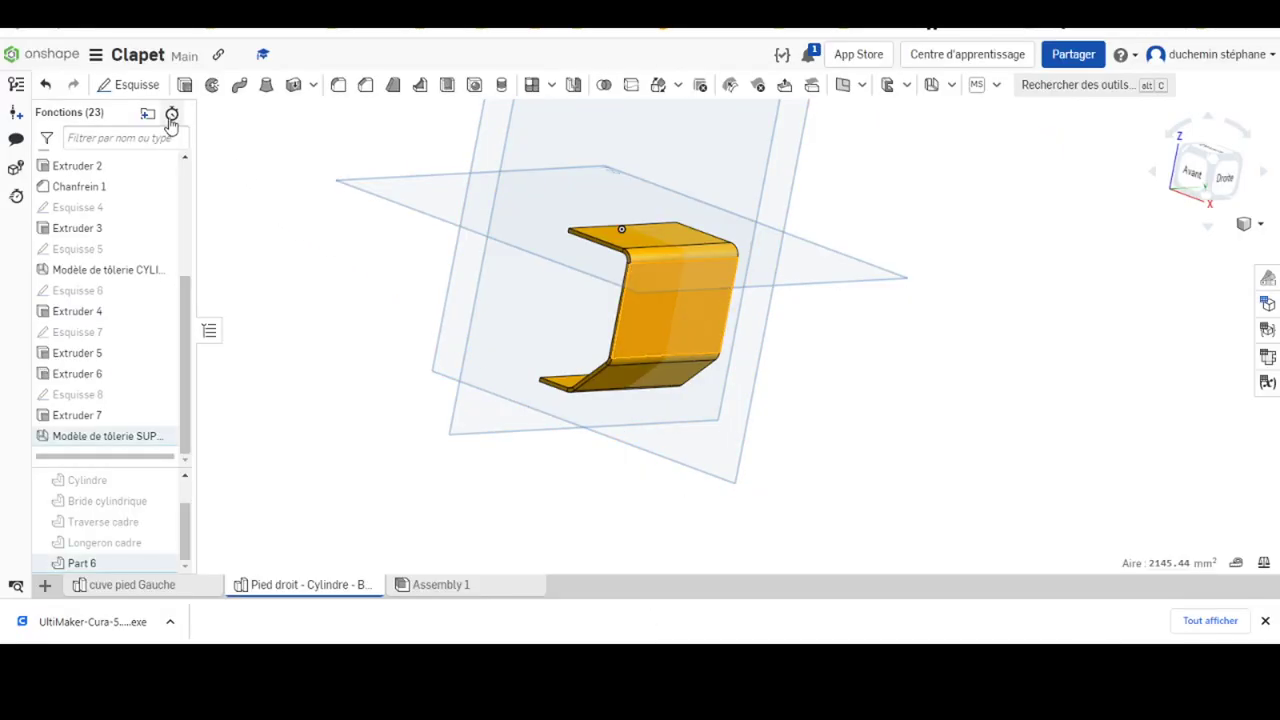
pyautogui.click(135, 86)
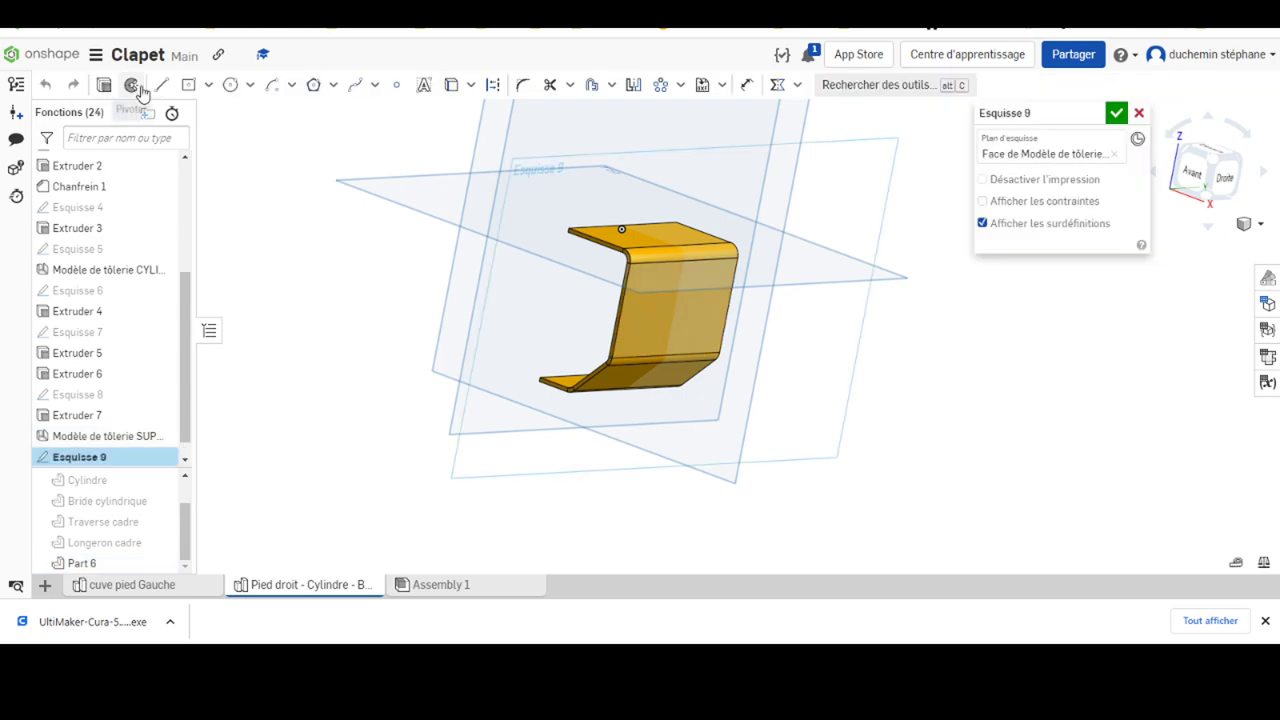
pyautogui.rightClick(481, 467)
pyautogui.click(533, 462)
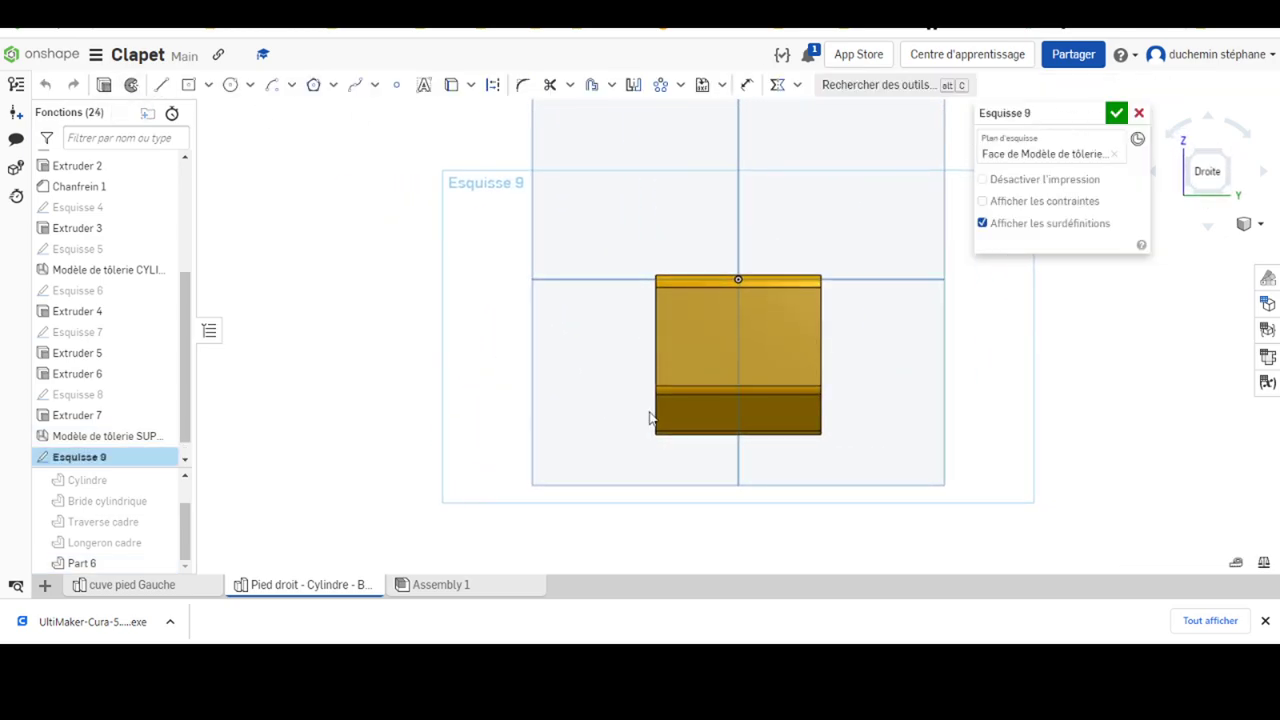
# - Draw a Ø10 centre circle right of the centre line and mirror it to the left
pyautogui.click(231, 88)
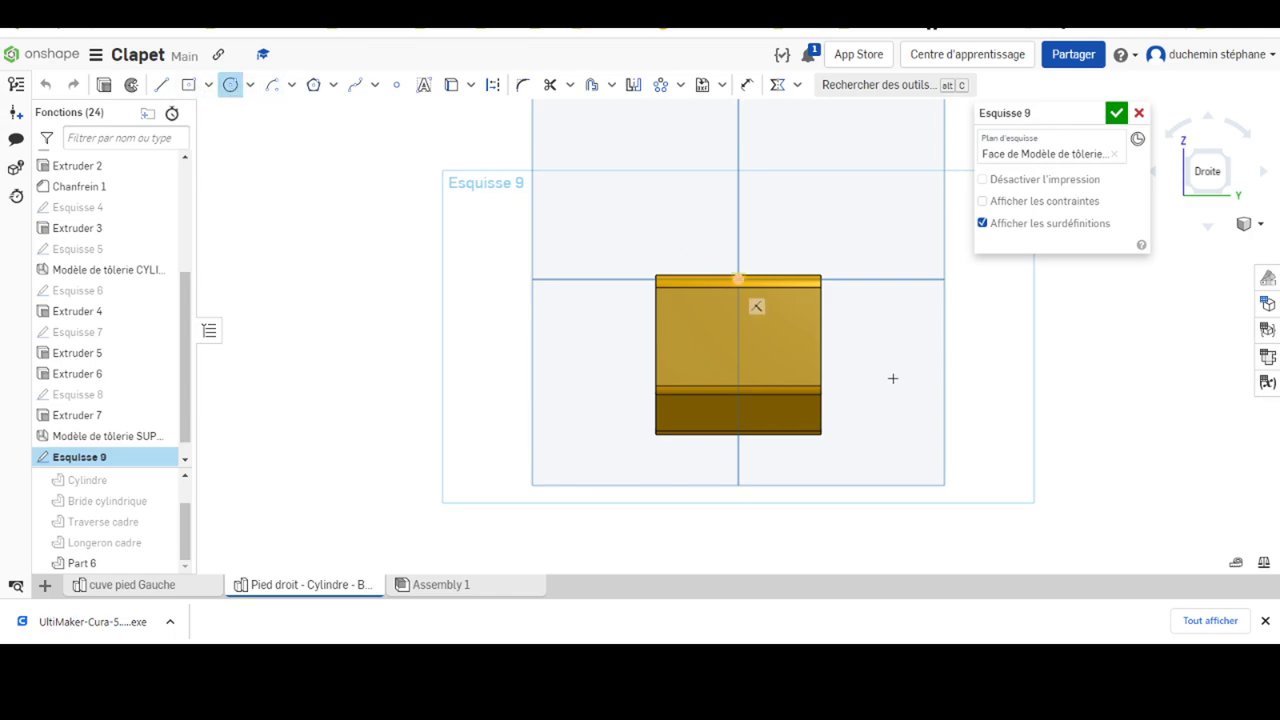
pyautogui.click(783, 330)
pyautogui.click(788, 346)
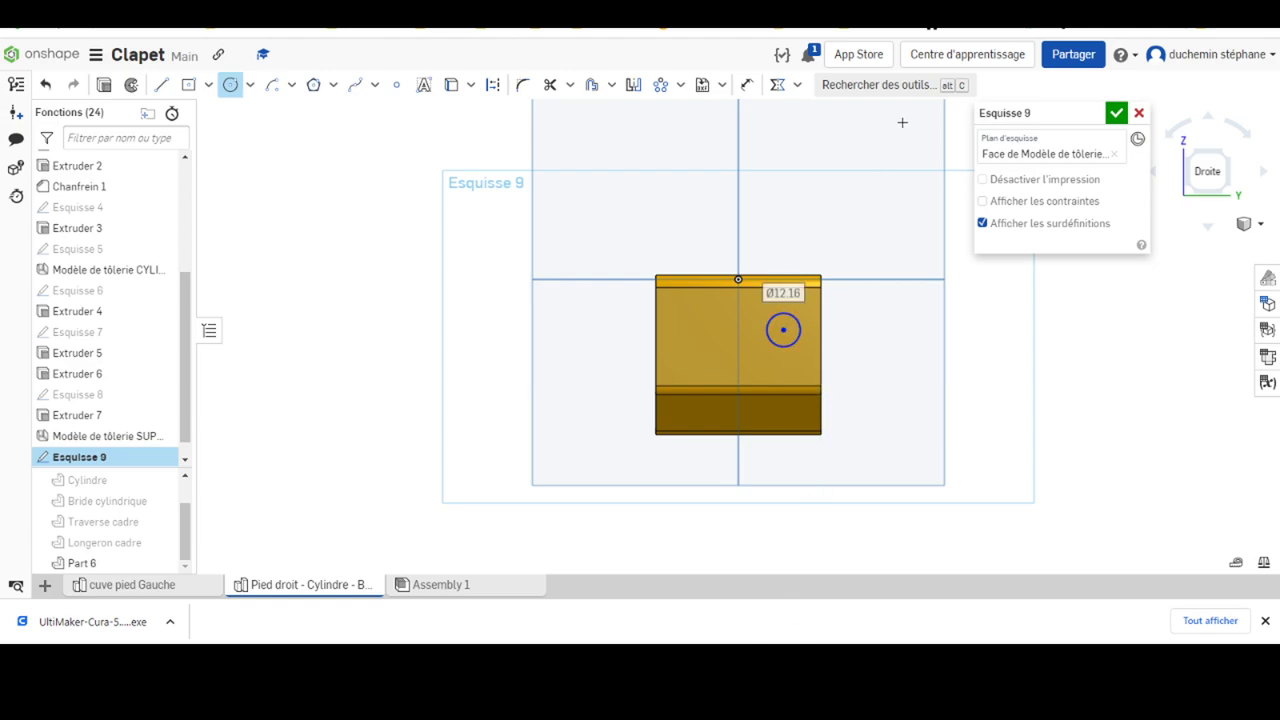
pyautogui.click(747, 84)
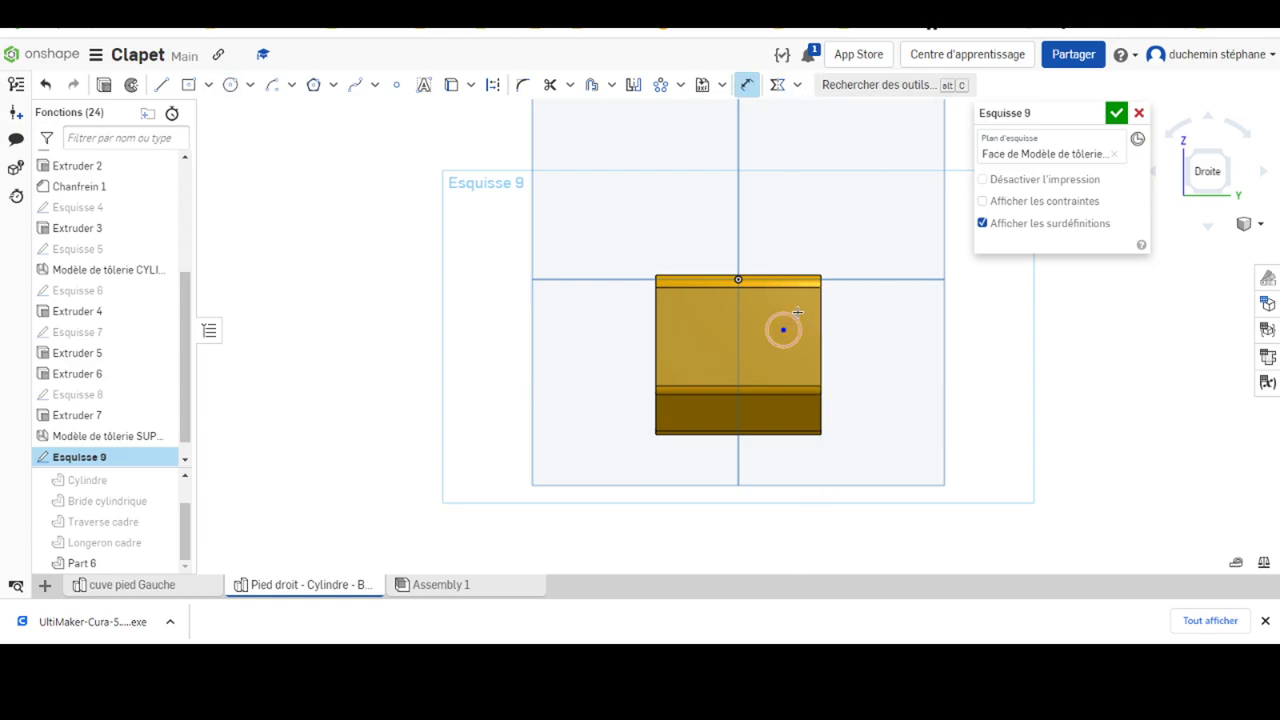
pyautogui.click(797, 314)
pyautogui.click(830, 313)
pyautogui.write('10')
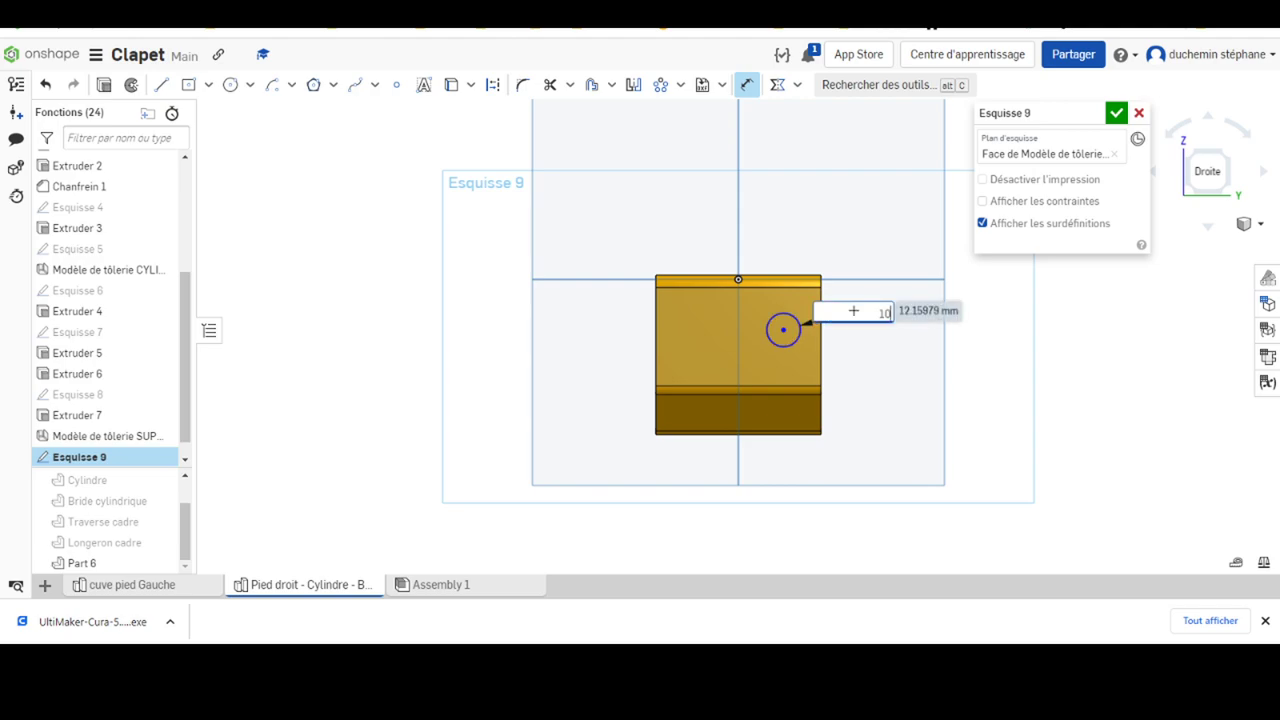
pyautogui.press('Return')
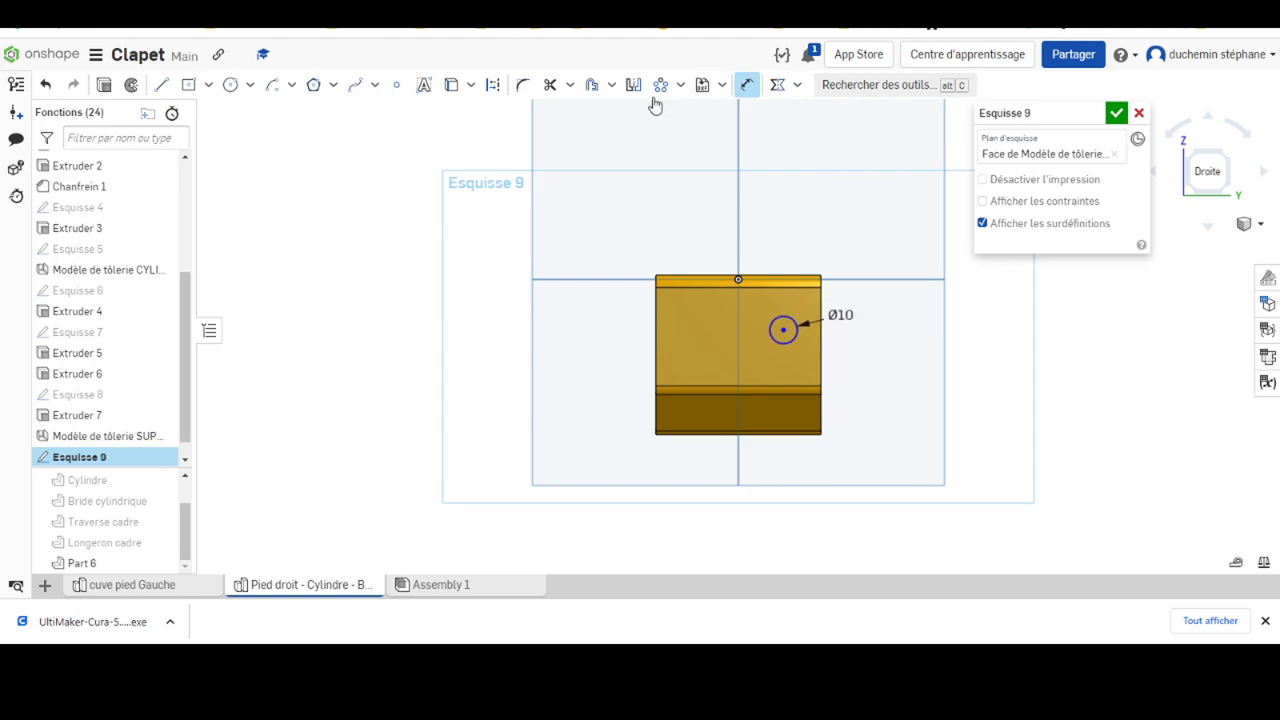
pyautogui.click(633, 86)
pyautogui.click(739, 390)
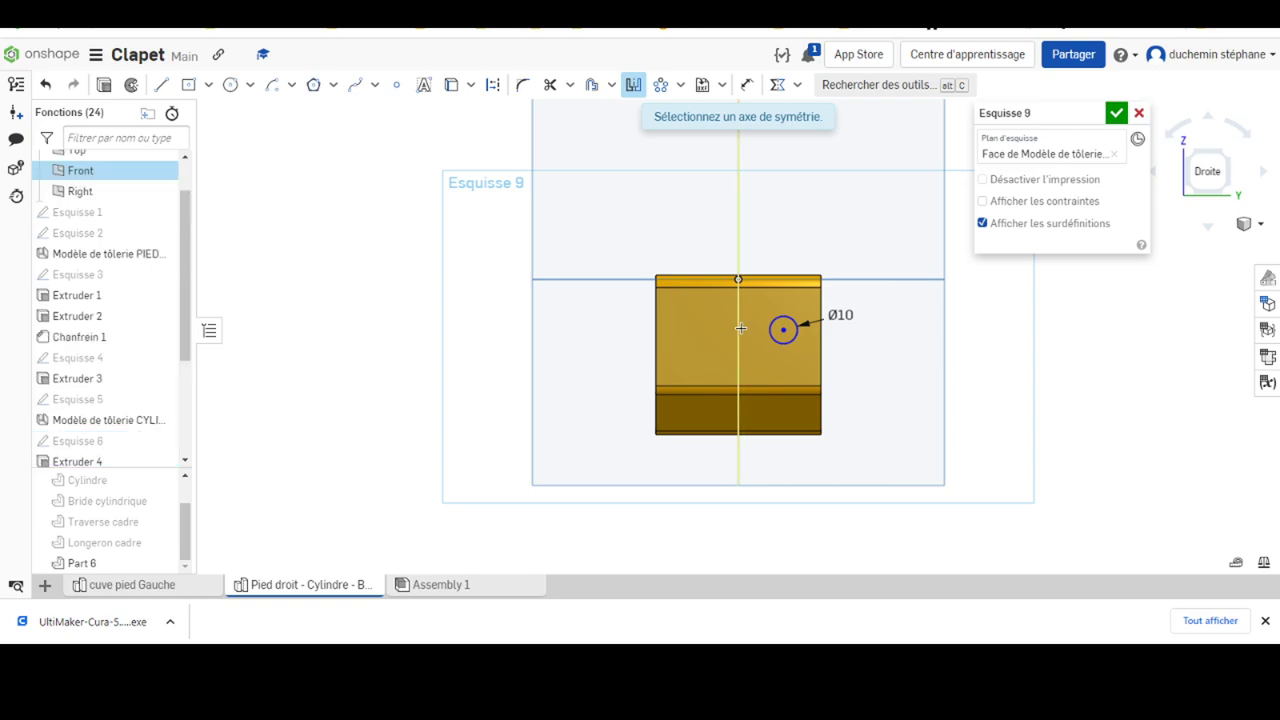
pyautogui.click(781, 346)
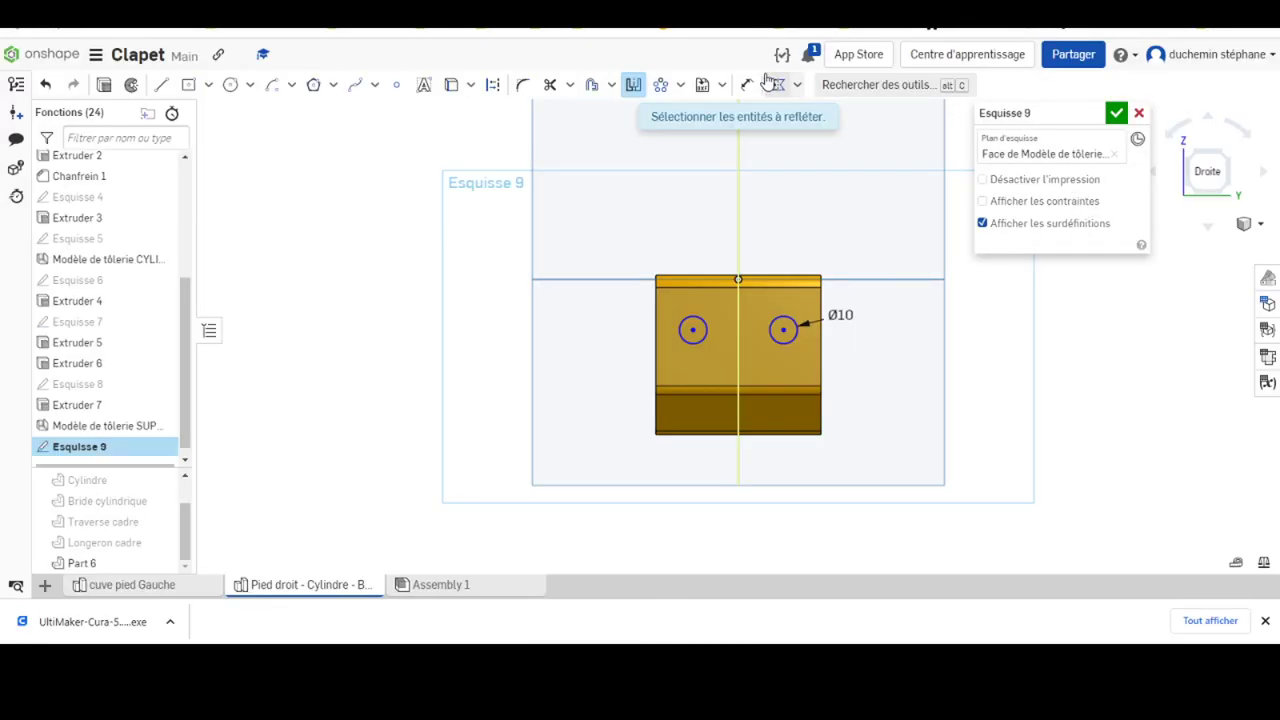
# - Space the circle centres 40 apart, 20 below the top edge, and finish the sketch
pyautogui.click(744, 86)
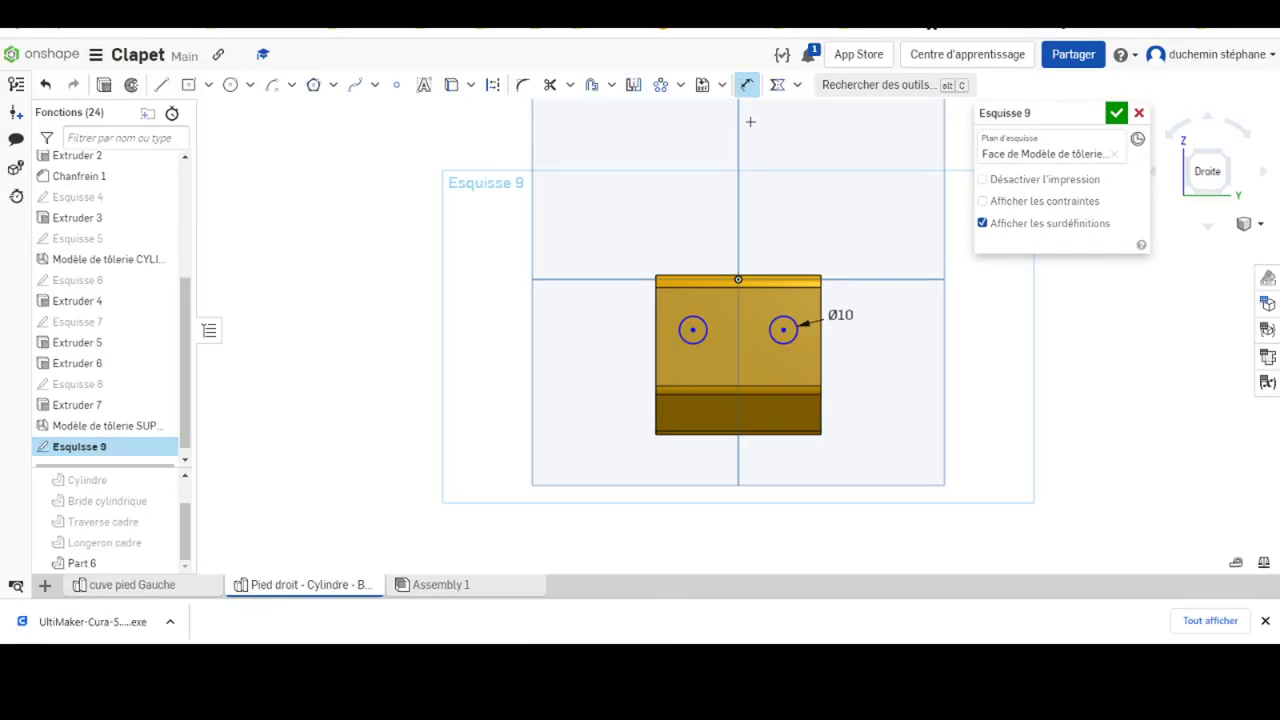
pyautogui.click(694, 330)
pyautogui.click(784, 329)
pyautogui.click(729, 208)
pyautogui.write('40')
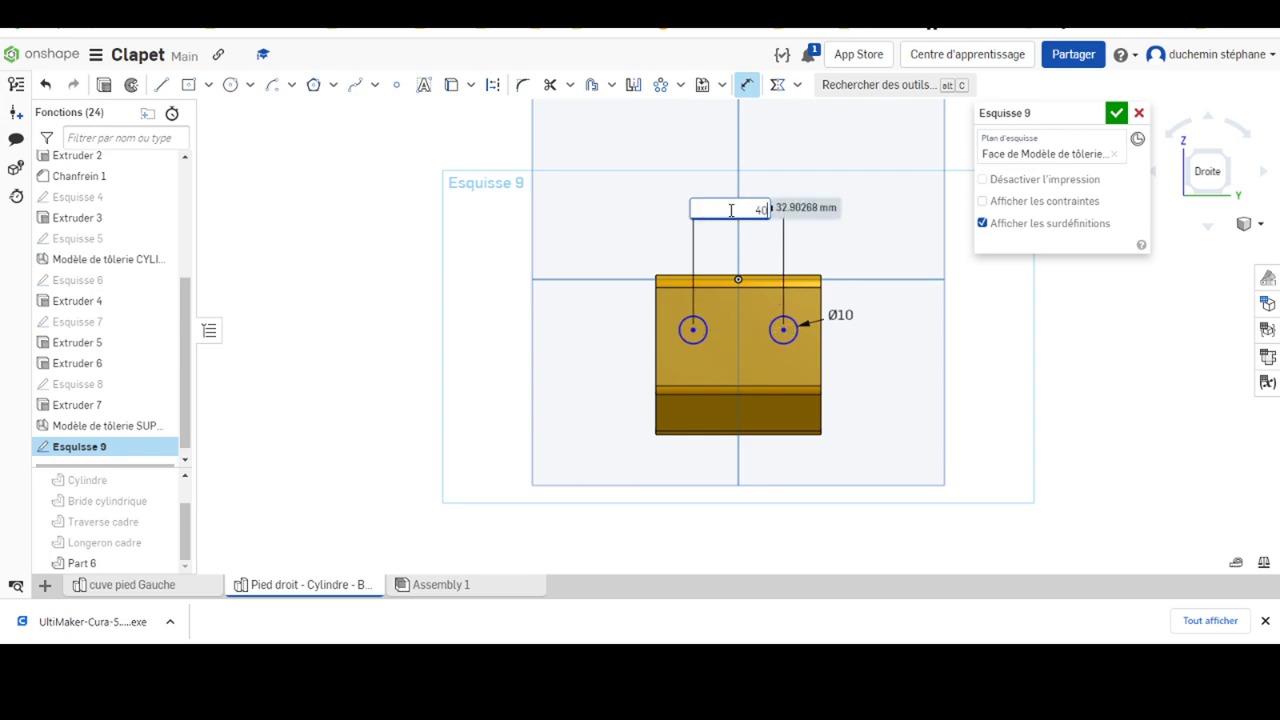
pyautogui.press('Return')
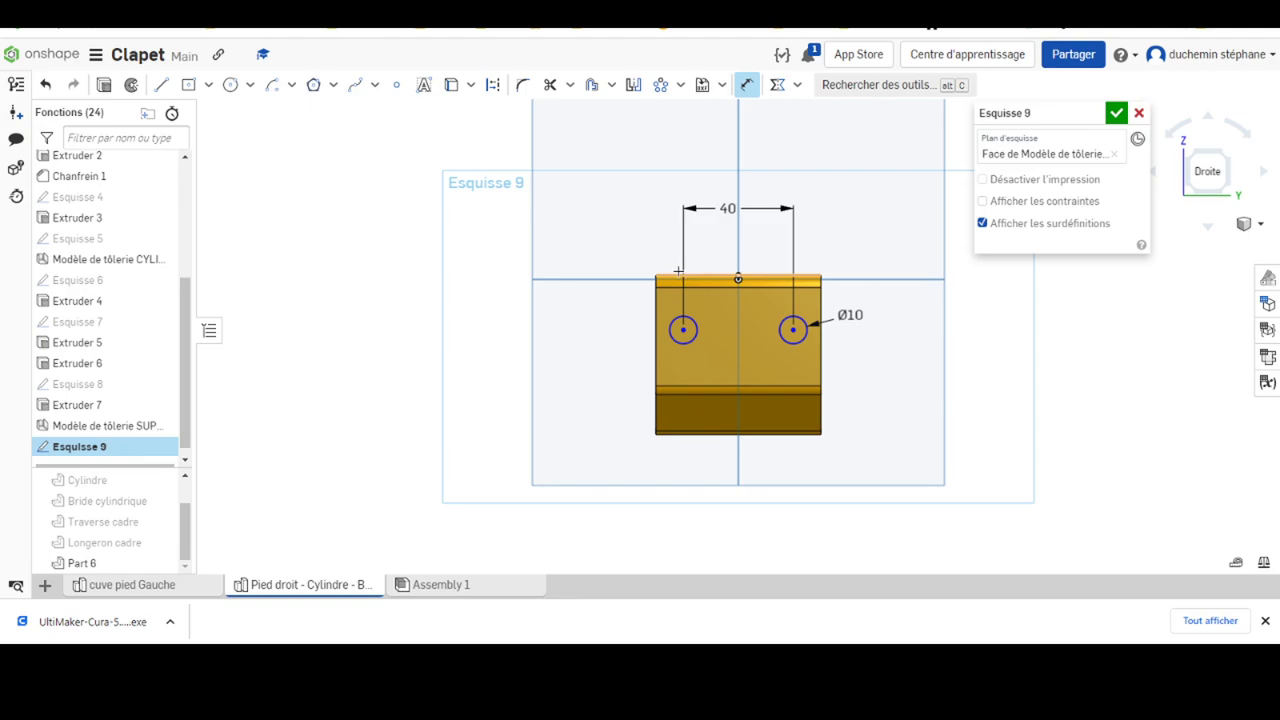
pyautogui.click(684, 328)
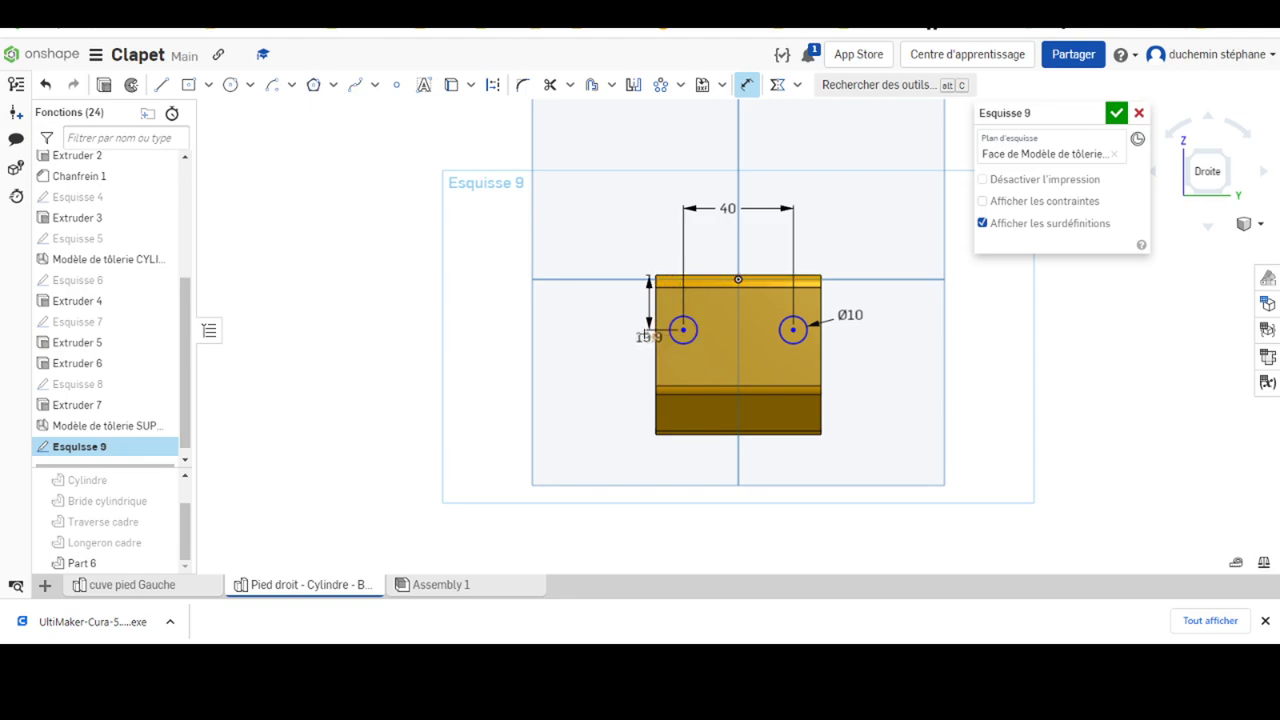
pyautogui.click(614, 305)
pyautogui.write('20')
pyautogui.press('Return')
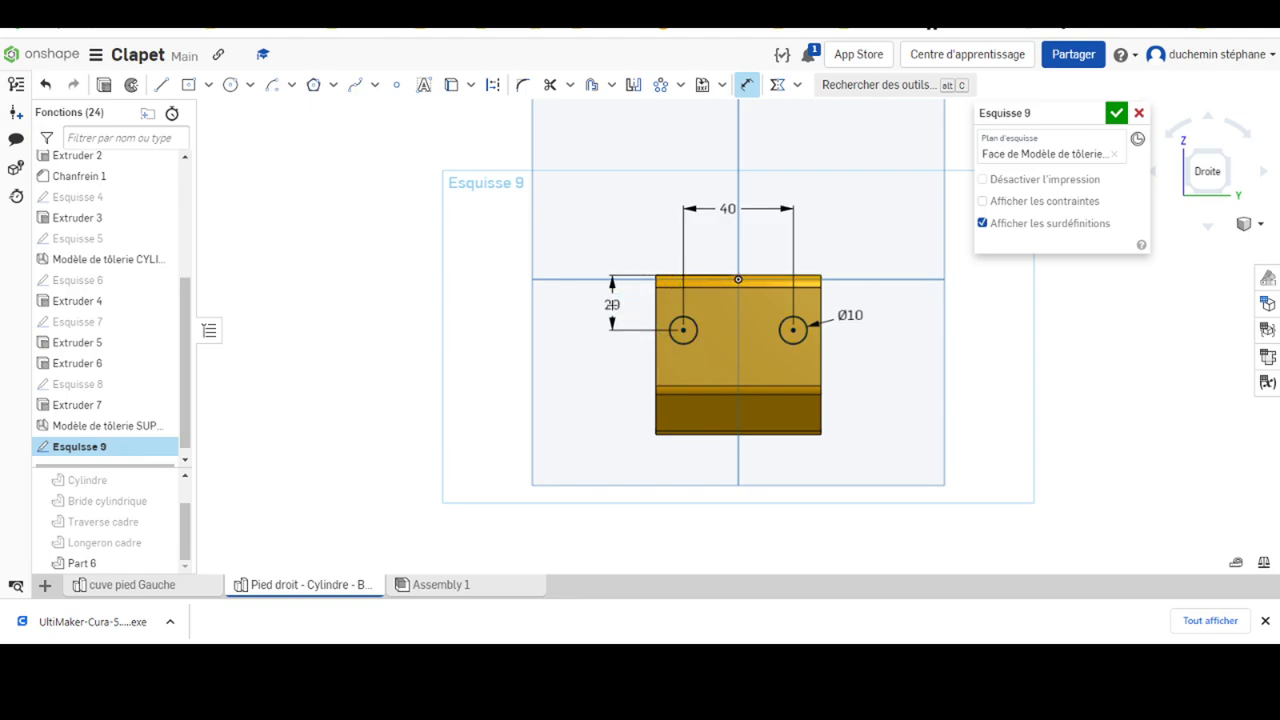
pyautogui.click(104, 86)
# - Extrude-remove both Ø10 circles Through all, then select Part 6 in the Parts list
pyautogui.click(184, 85)
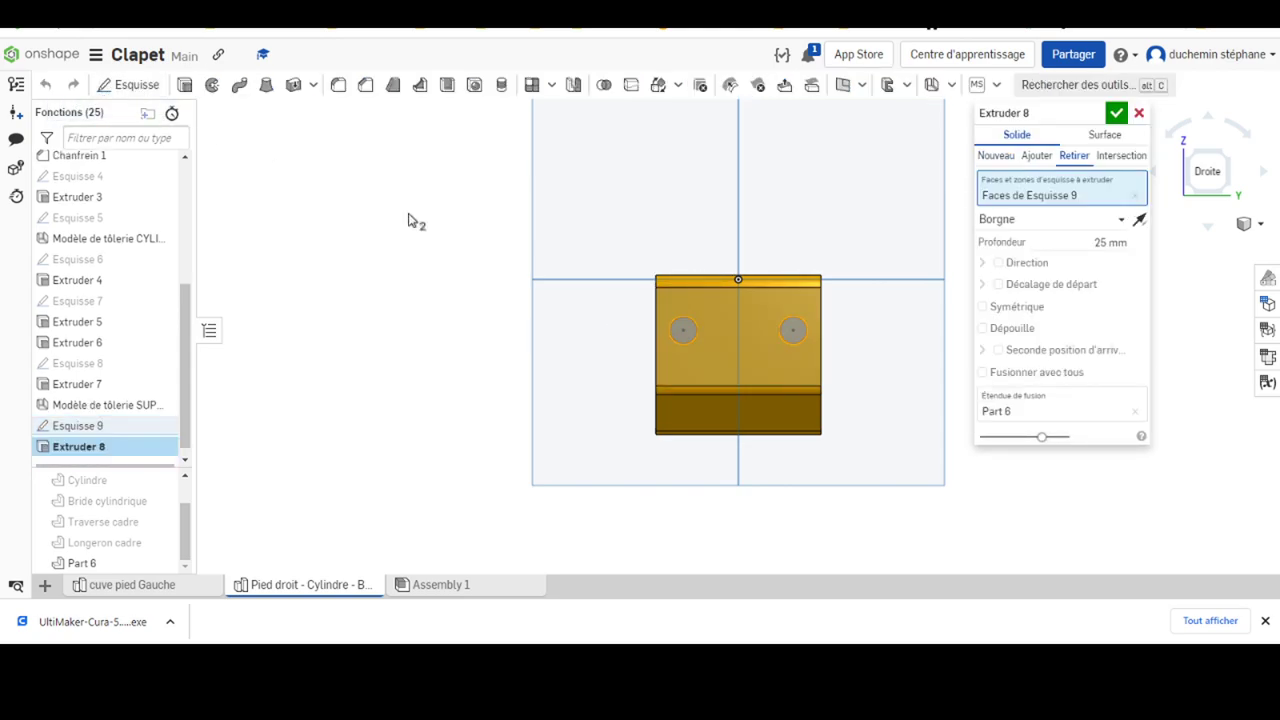
pyautogui.moveTo(820, 249); pyautogui.dragTo(755, 245, button='right')
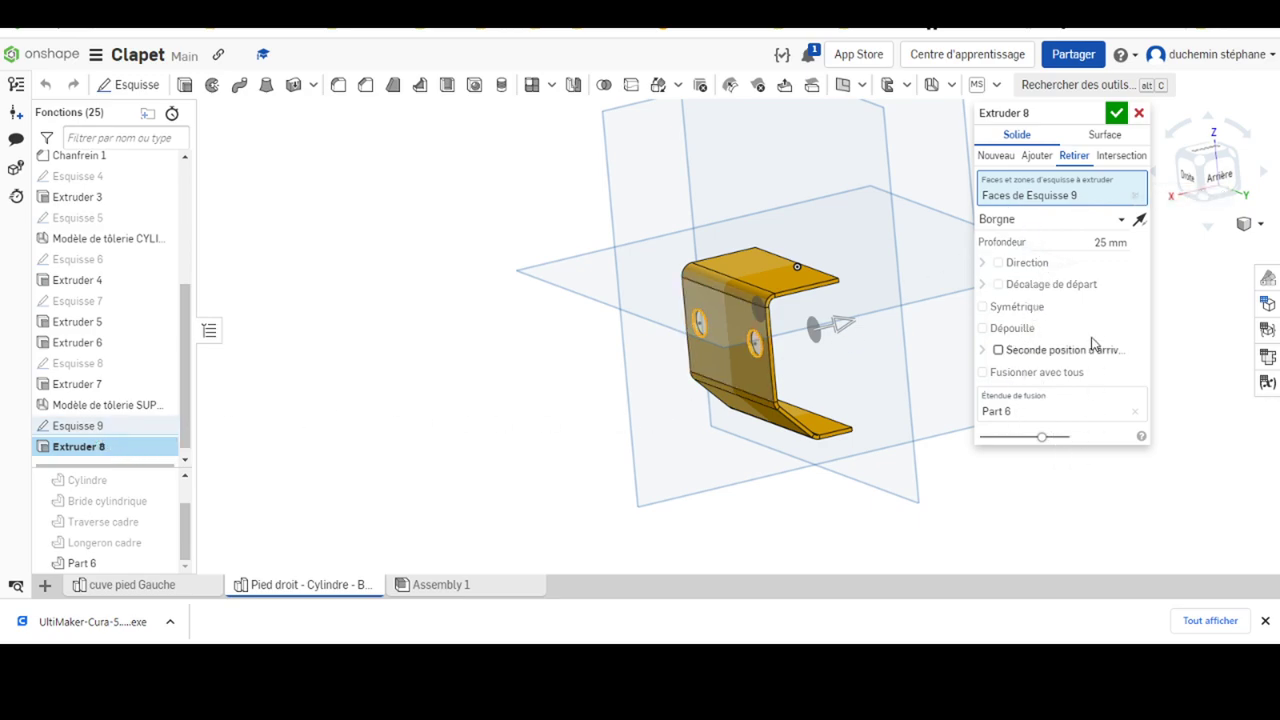
pyautogui.click(1029, 222)
pyautogui.click(1008, 352)
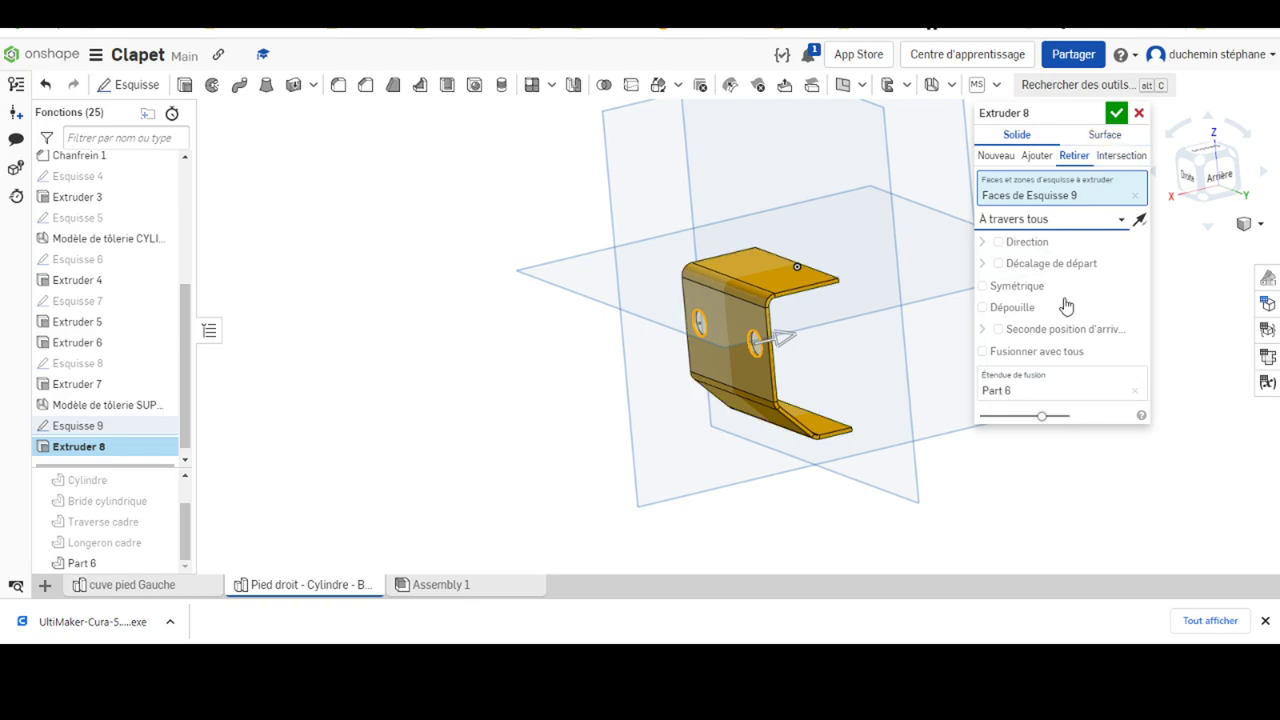
pyautogui.click(1115, 117)
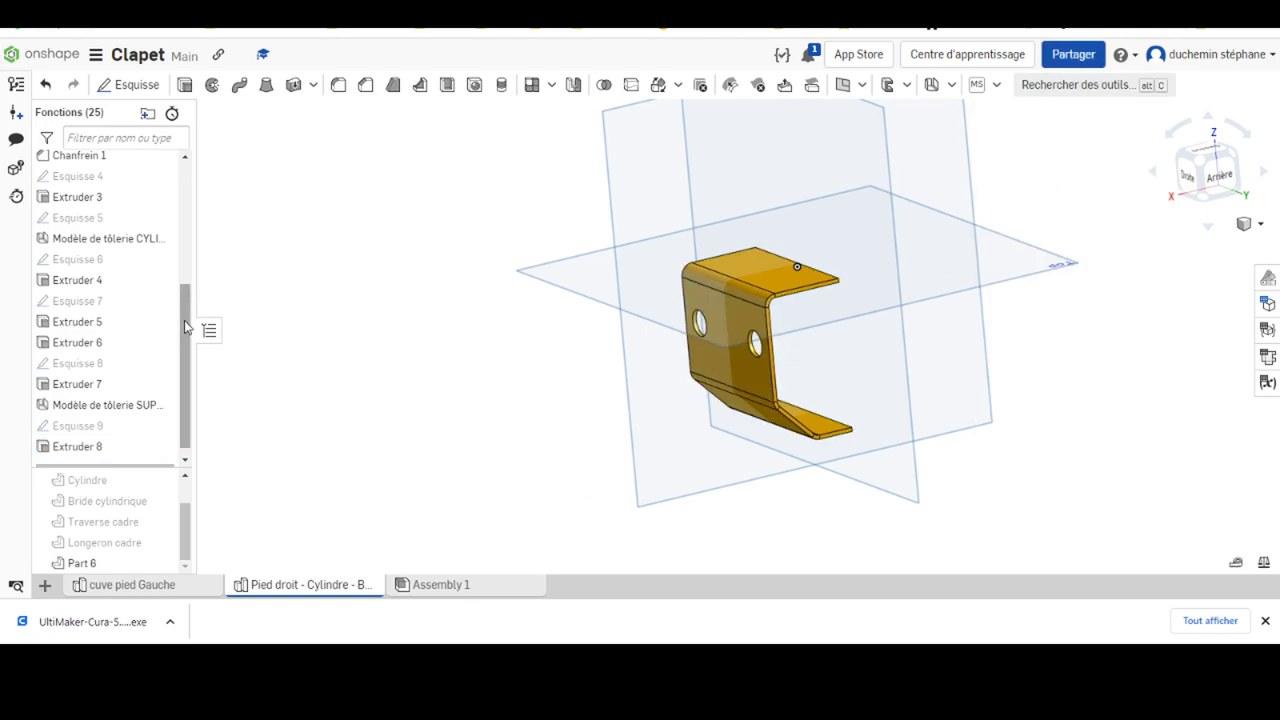
pyautogui.moveTo(158, 466); pyautogui.dragTo(160, 302)
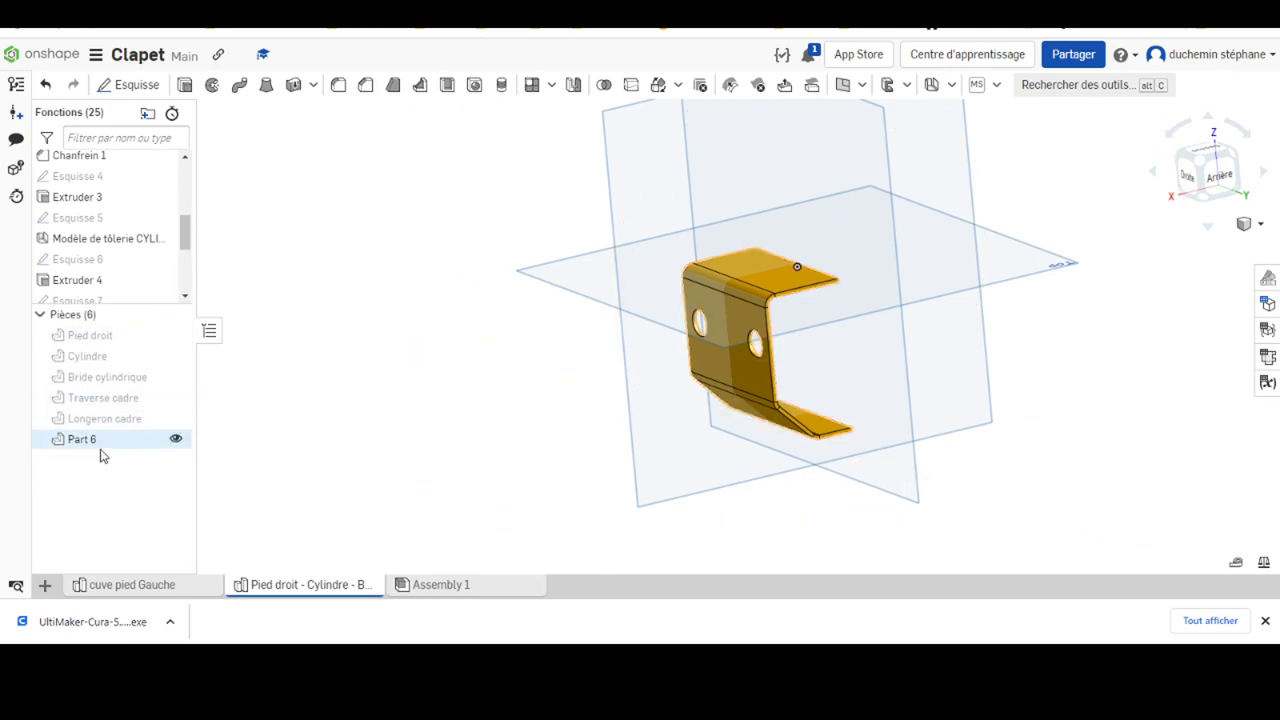
pyautogui.click(86, 442)
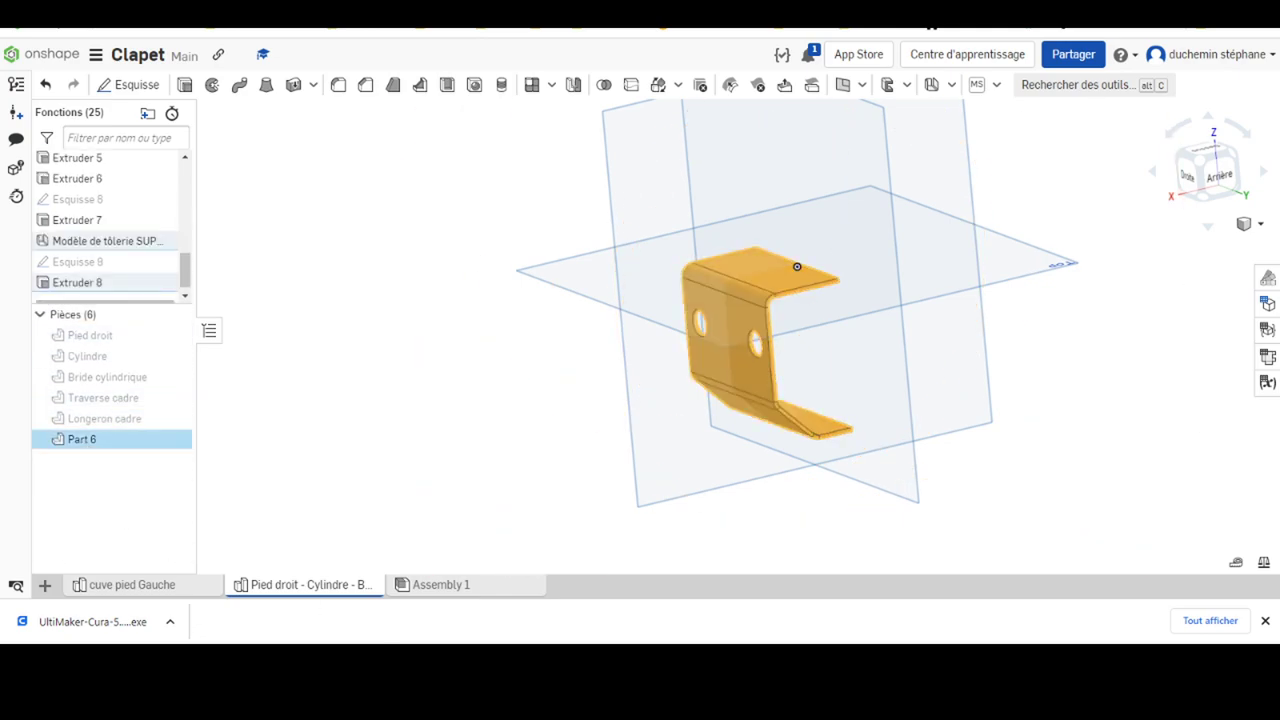
# - Show the top of the Support capteur / Support sonde sheet on PDF page 8
pyautogui.hotkey('alt', 'Tab')
pyautogui.scroll(-3, 415, 490)
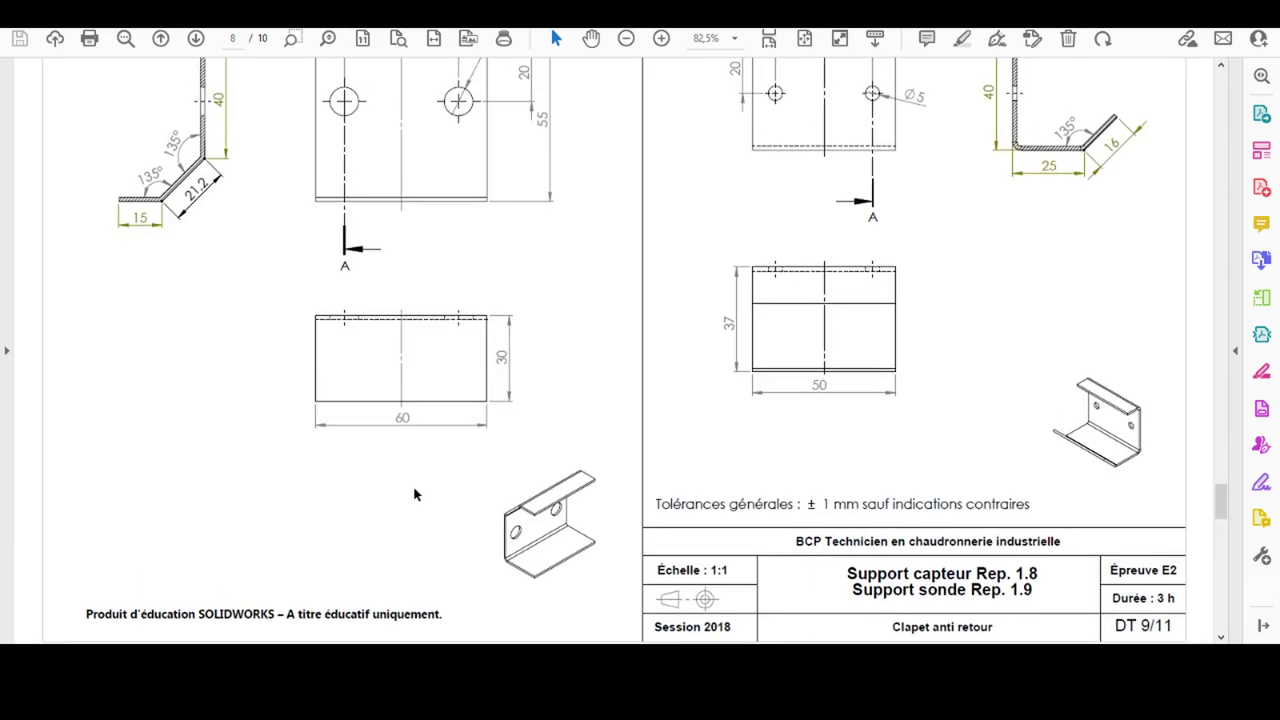
pyautogui.scroll(2, 415, 493)
pyautogui.scroll(1, 415, 493)
pyautogui.scroll(1, 415, 493)
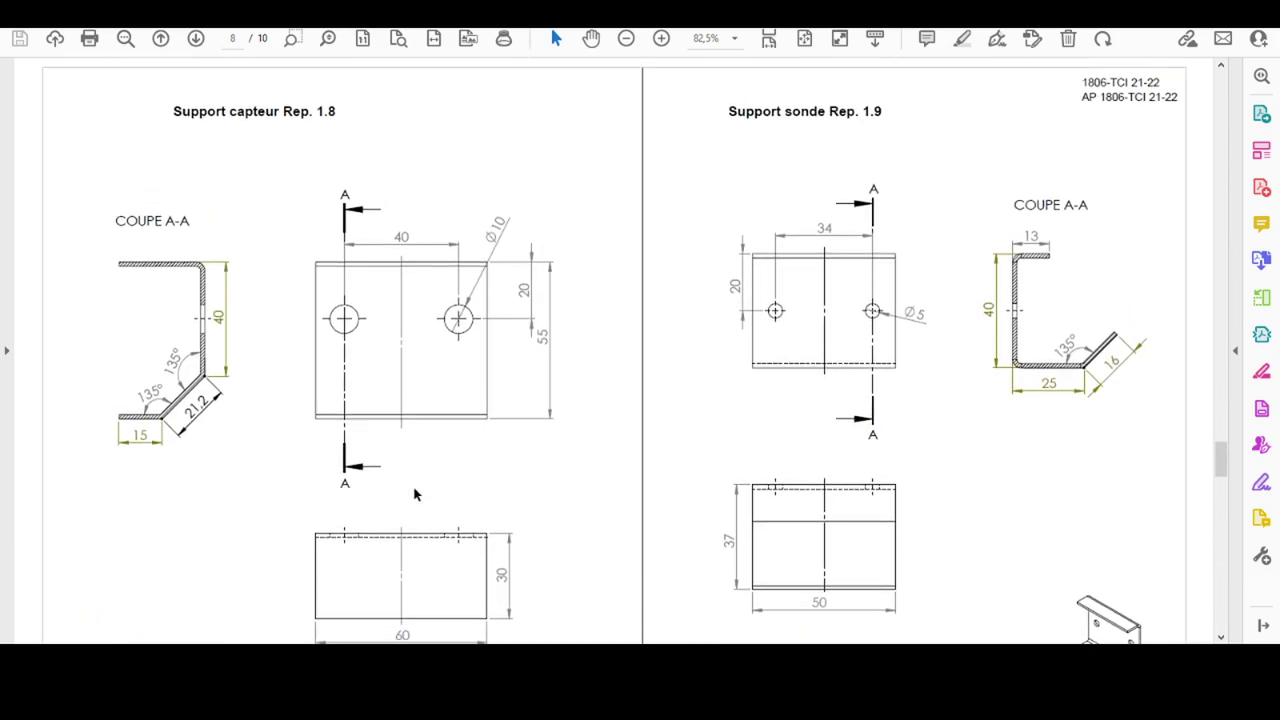
# - Rename Part 6 to Support capteur and hide it
pyautogui.hotkey('alt', 'Tab')
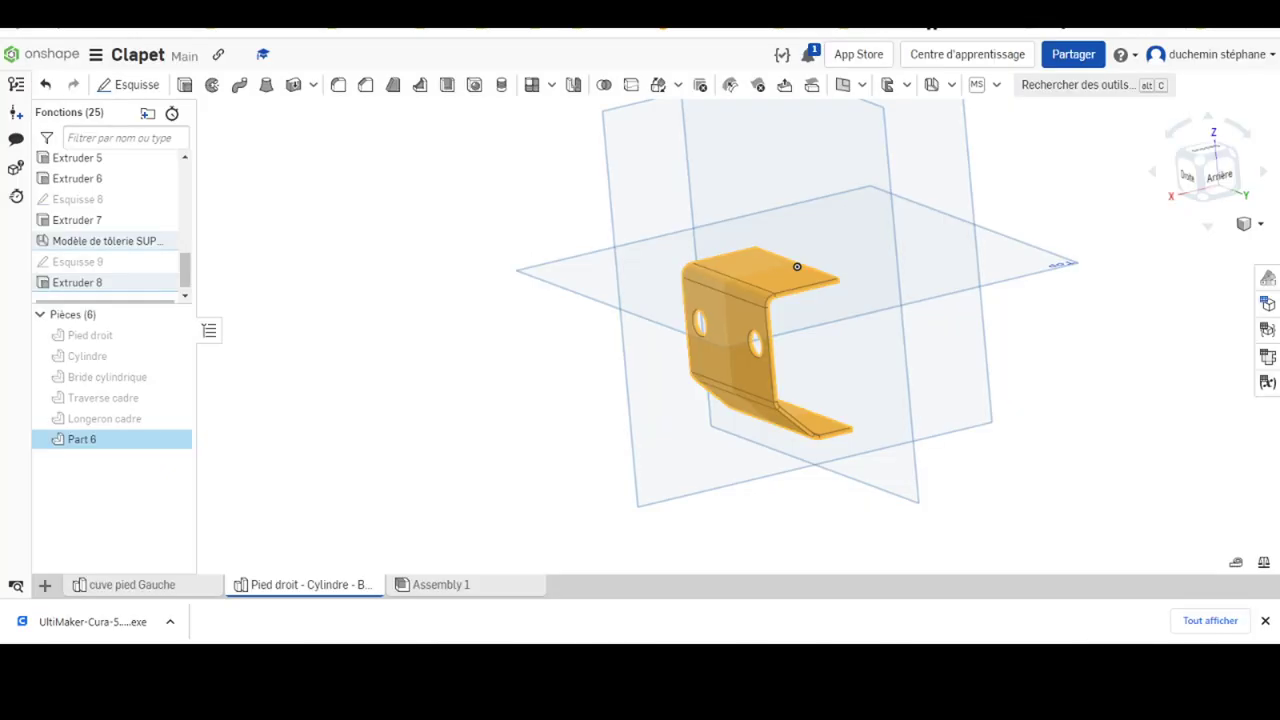
pyautogui.rightClick(112, 442)
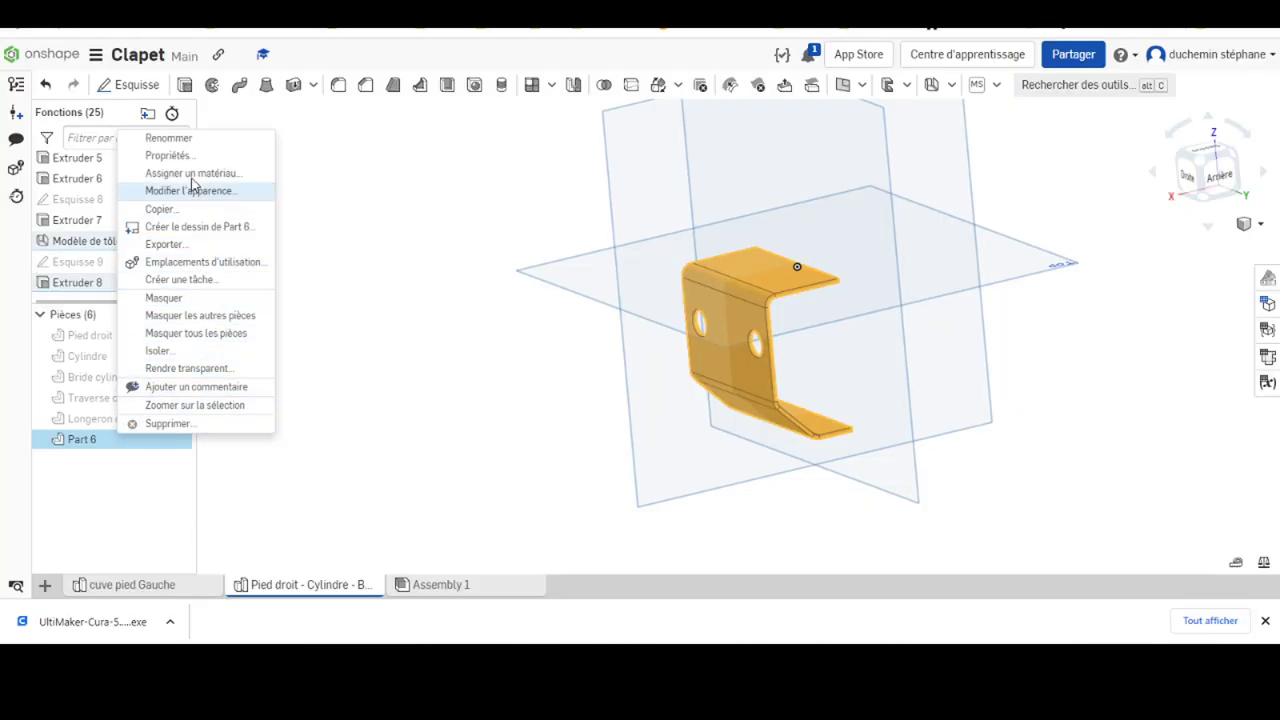
pyautogui.click(178, 138)
pyautogui.write('s')
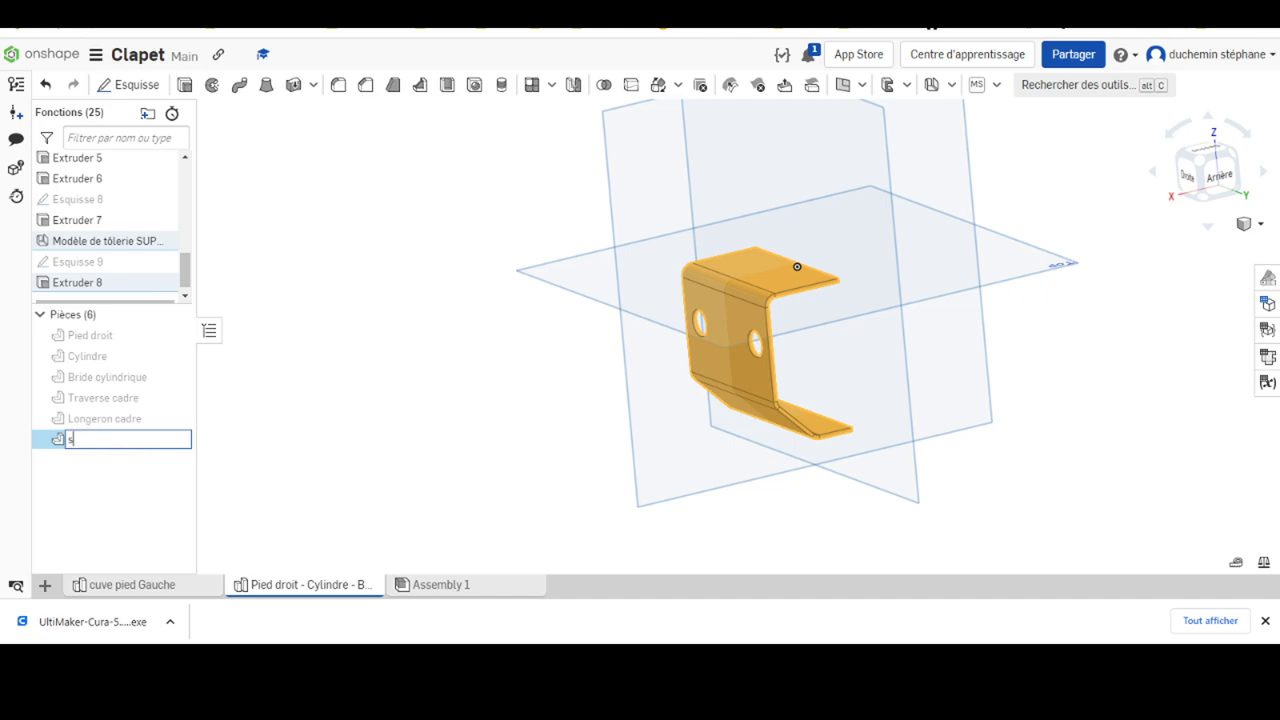
pyautogui.press('BackSpace')
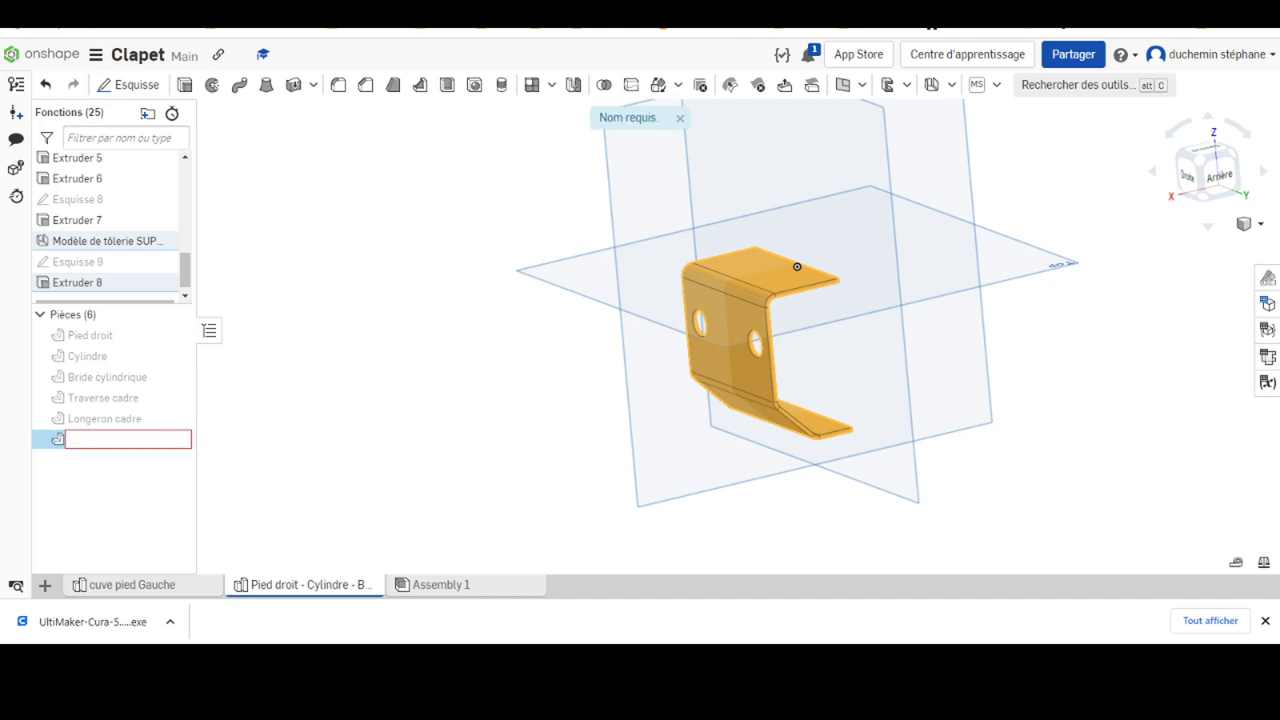
pyautogui.write('Support capteur')
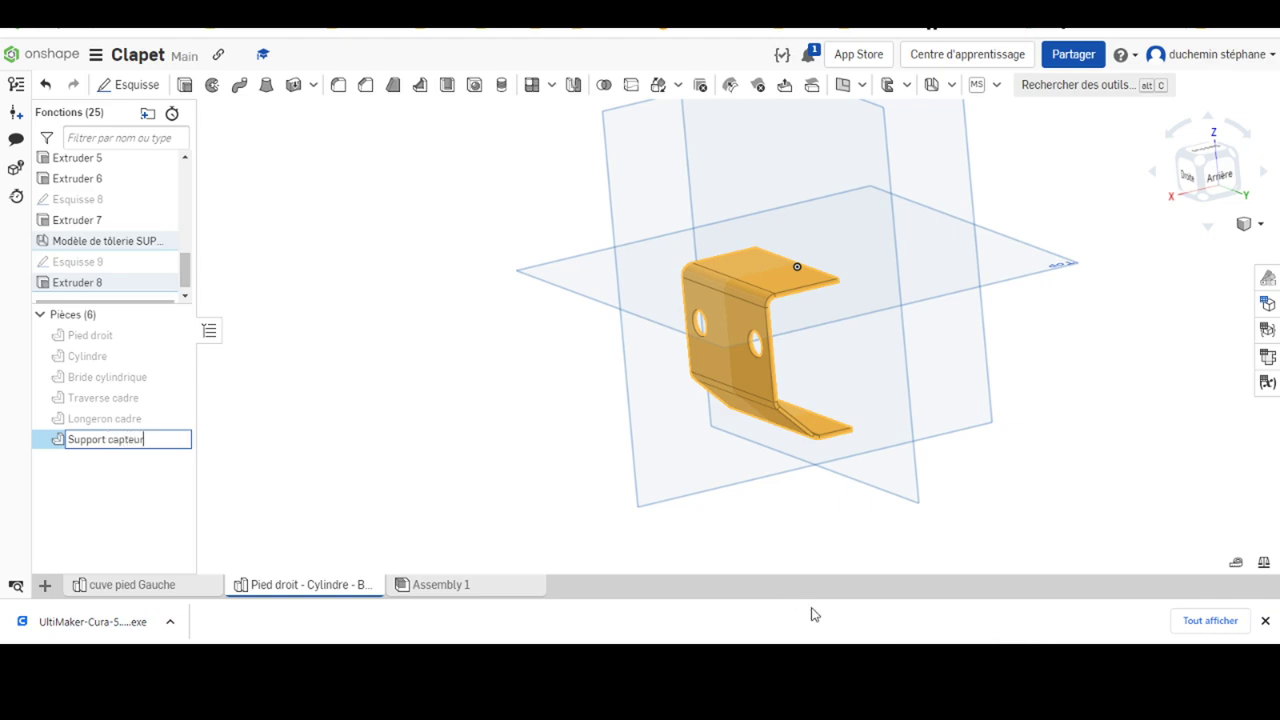
pyautogui.click(366, 362)
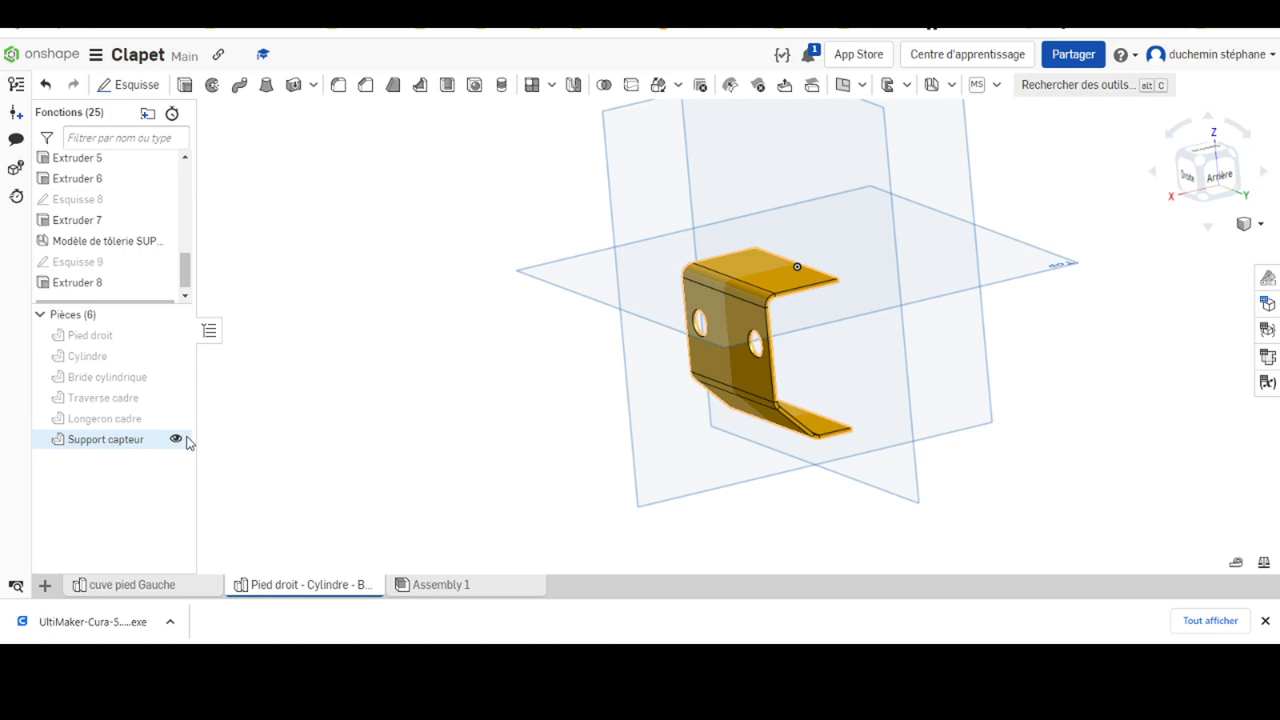
pyautogui.click(176, 440)
# - Start a new sketch on the Front plane, viewed head-on
pyautogui.scroll(3, 657, 240)
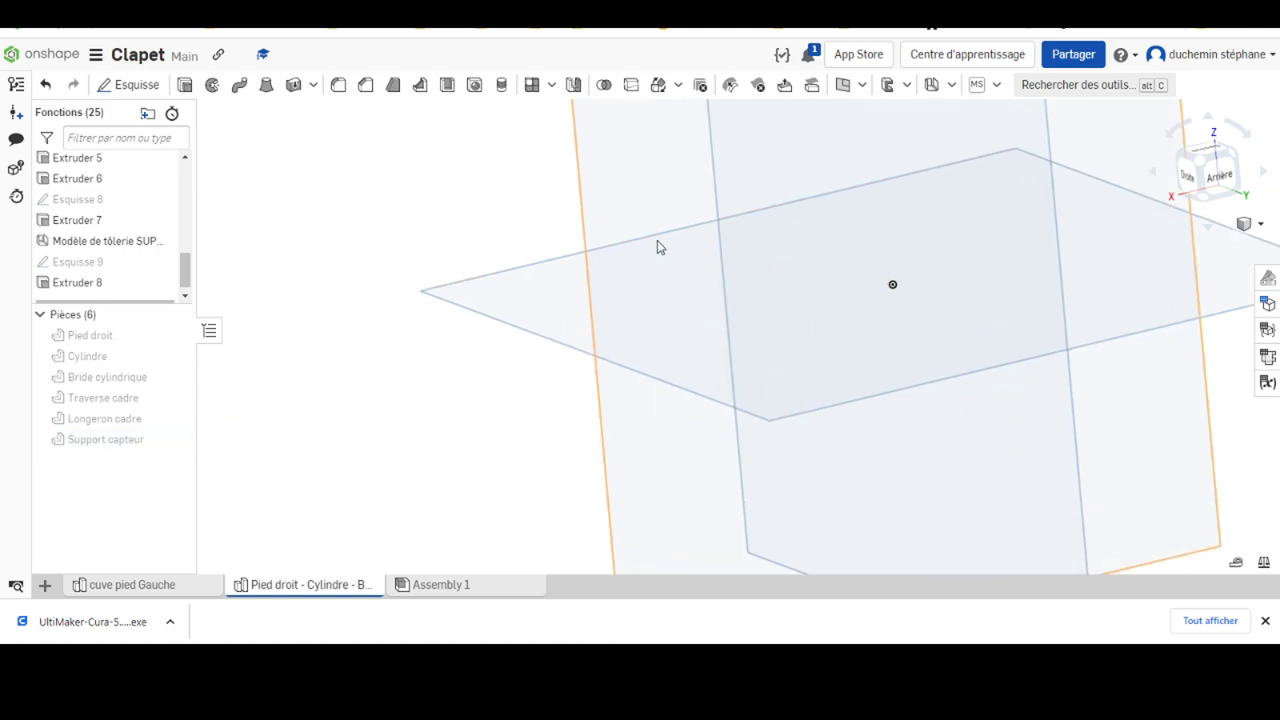
pyautogui.scroll(-5, 657, 240)
pyautogui.scroll(-2, 657, 240)
pyautogui.moveTo(419, 276)
pyautogui.mouseDown(button='right')
pyautogui.moveTo(514, 294)
pyautogui.moveTo(583, 329)
pyautogui.mouseUp(button='right')
pyautogui.click(733, 145)
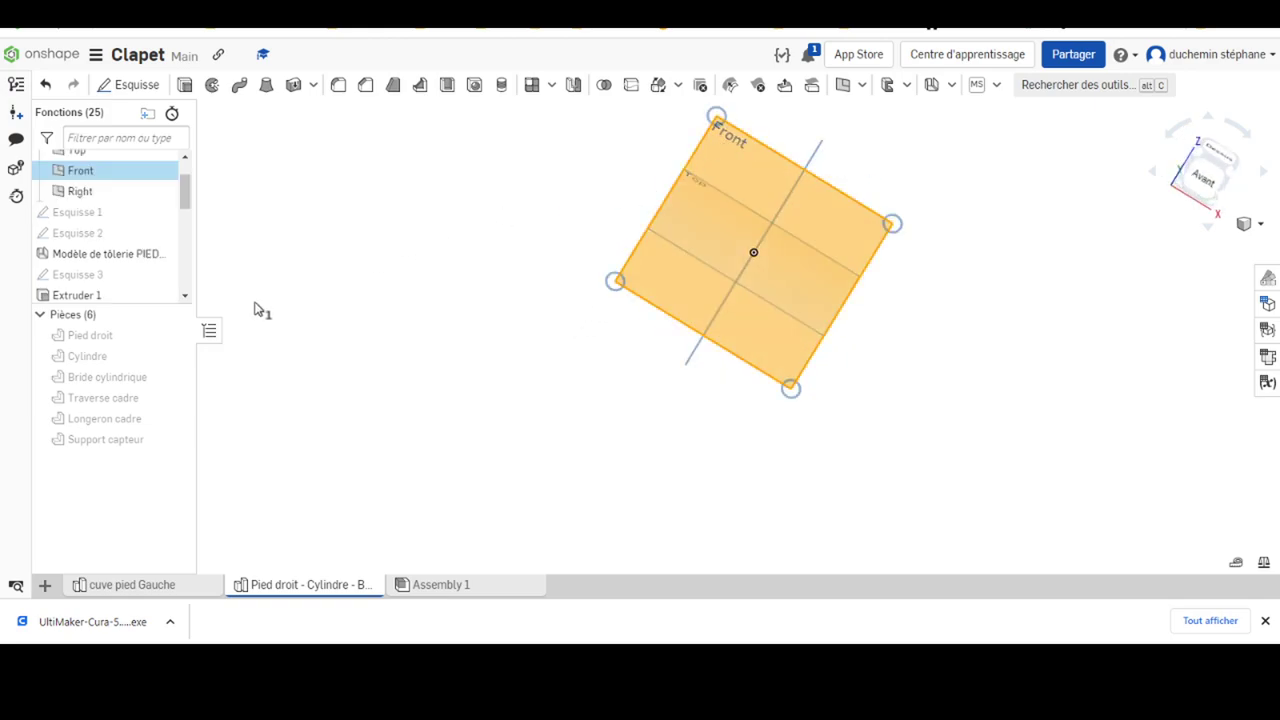
pyautogui.click(128, 85)
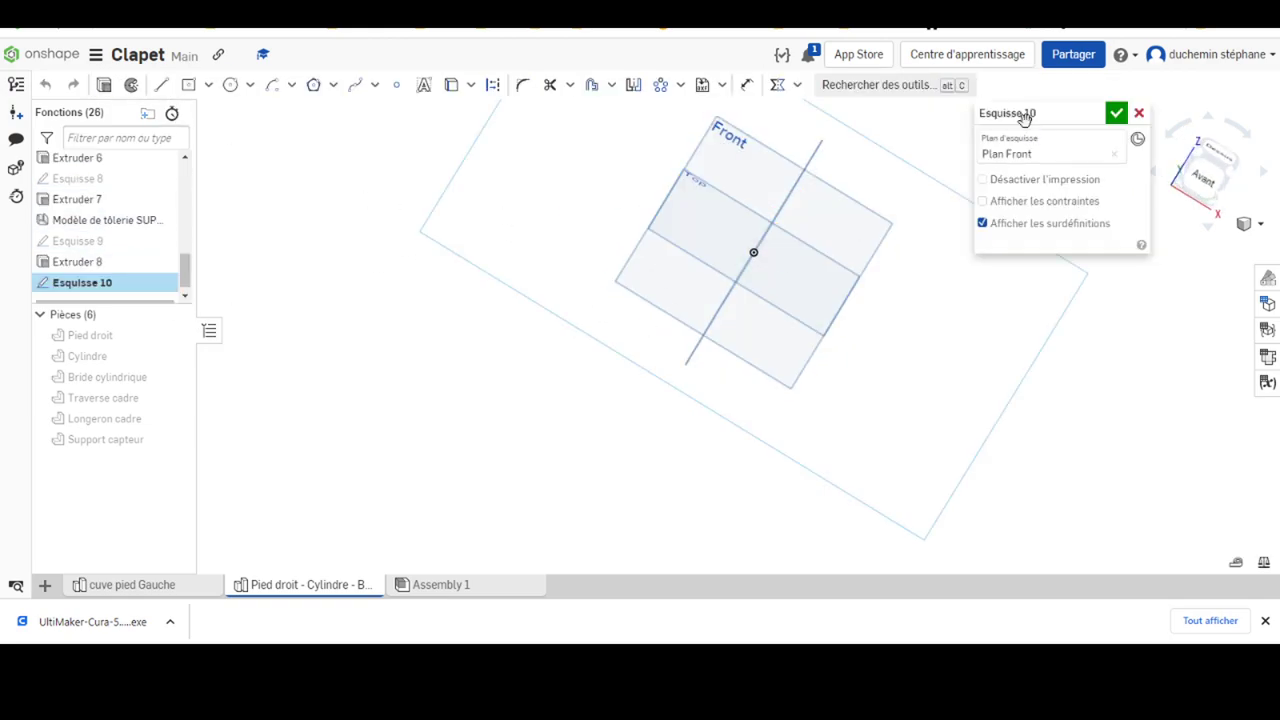
pyautogui.rightClick(549, 221)
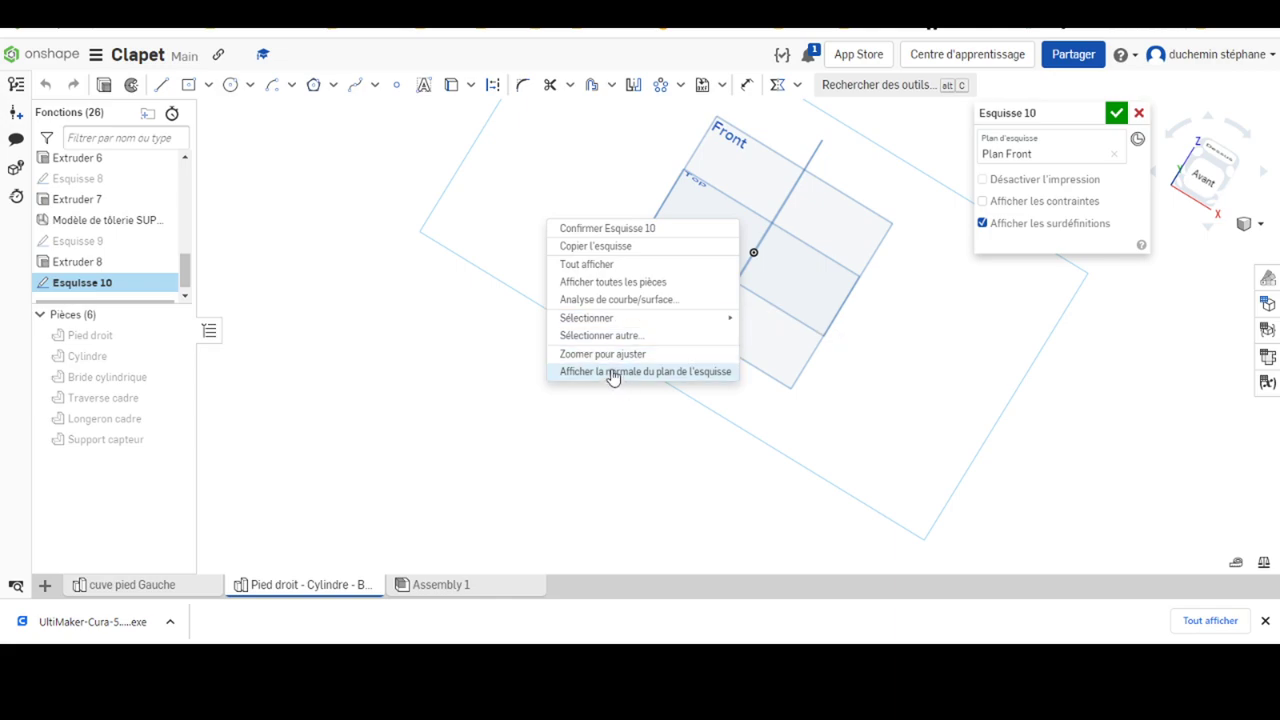
pyautogui.click(614, 372)
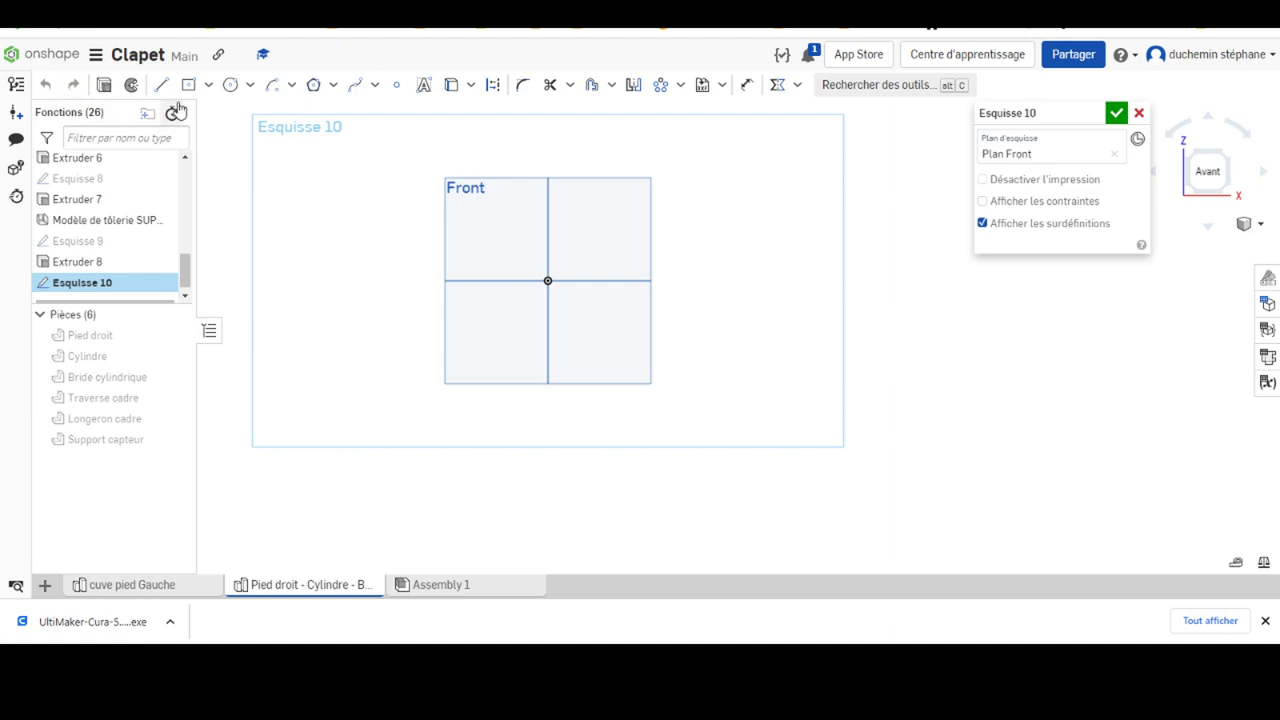
# - Draw an open four-segment line profile from the origin, then consult the PDF drawings
pyautogui.click(161, 84)
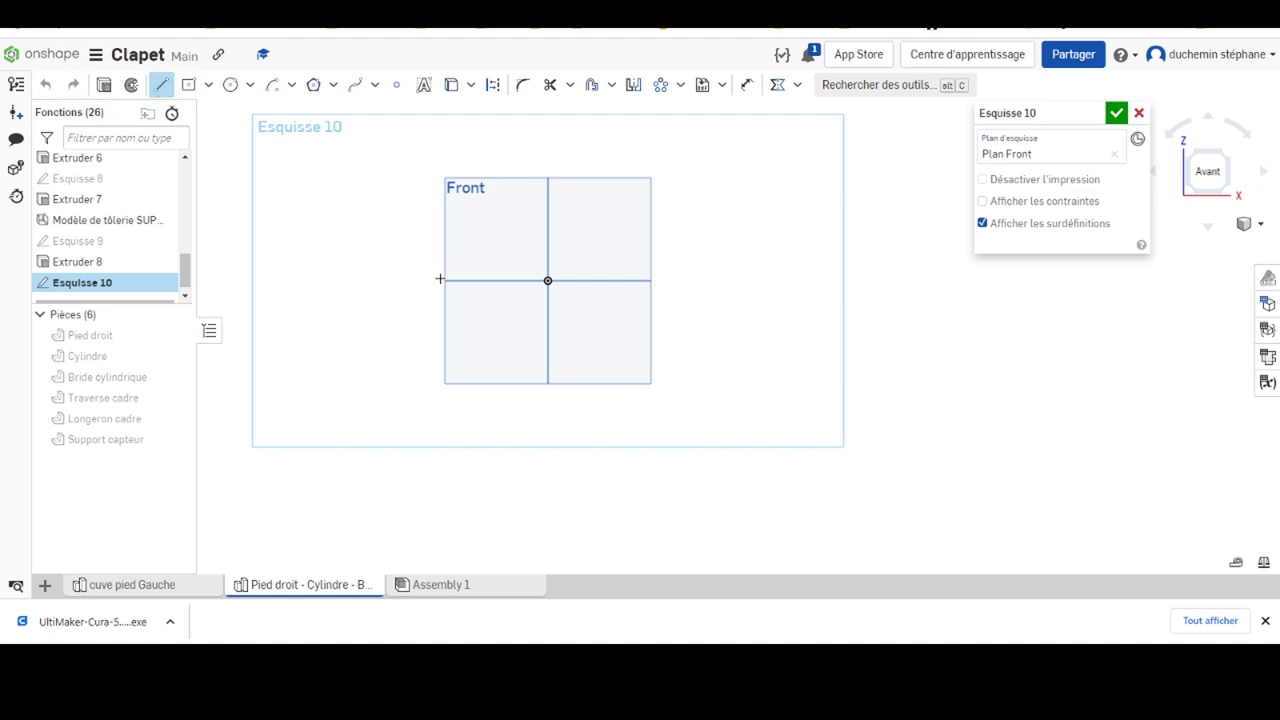
pyautogui.click(548, 281)
pyautogui.click(475, 281)
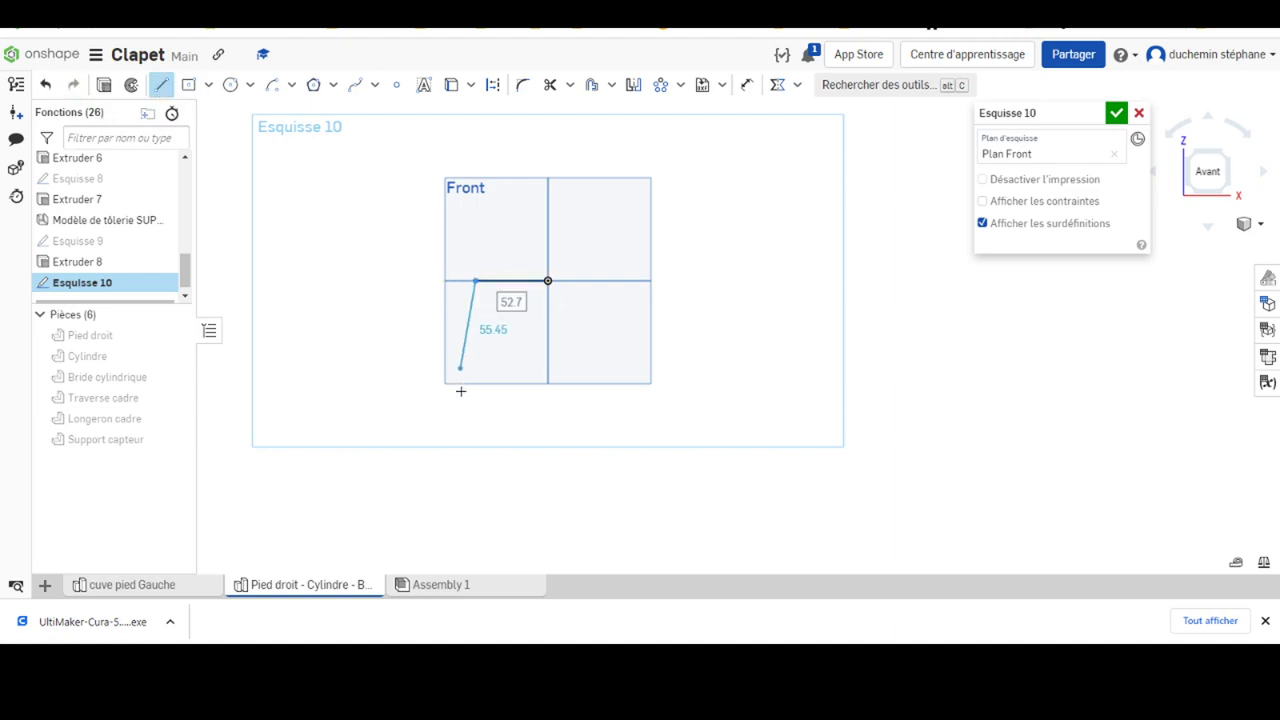
pyautogui.click(475, 405)
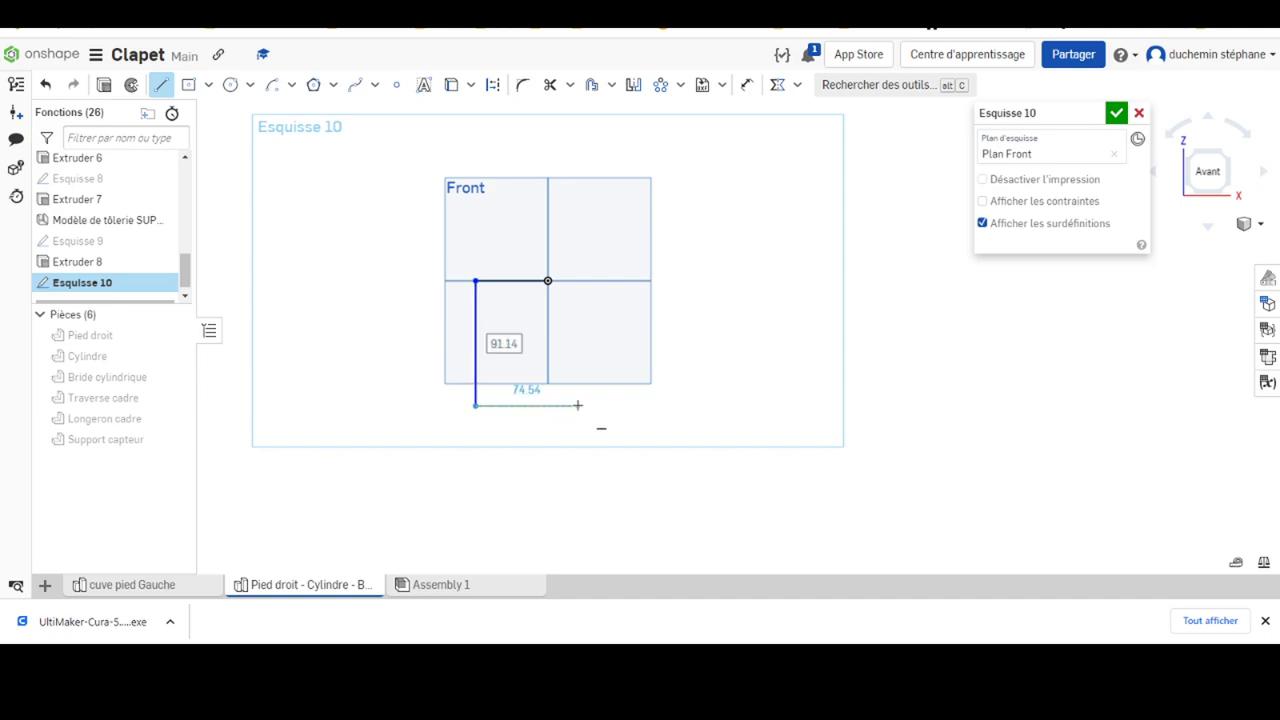
pyautogui.click(578, 405)
pyautogui.click(628, 358)
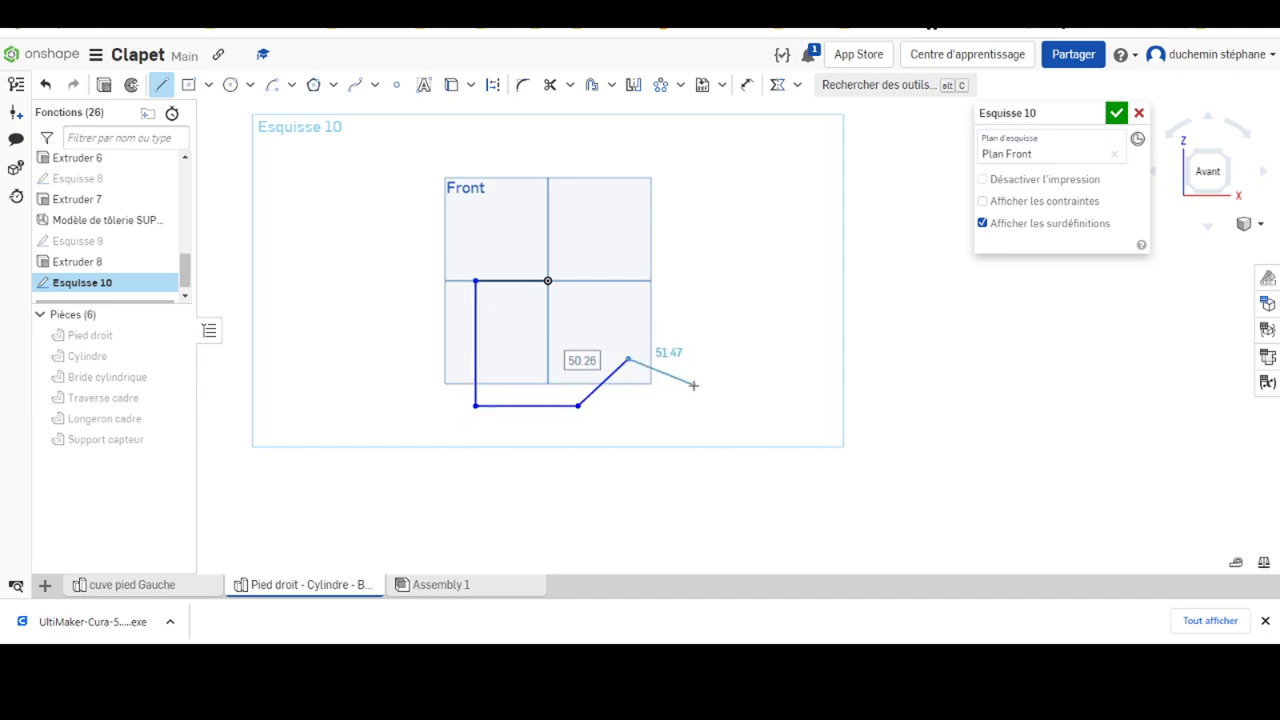
pyautogui.press('Escape')
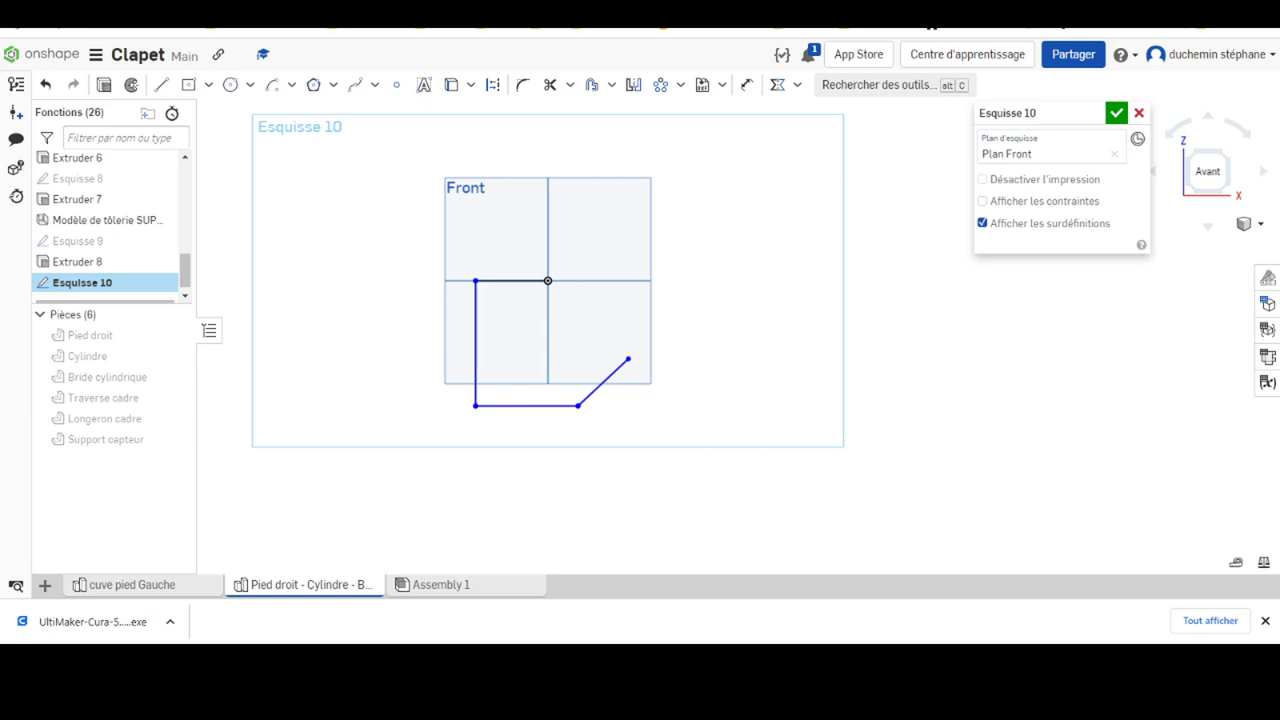
pyautogui.click(803, 594)
pyautogui.click(813, 595)
# - Dimension the top segment to 10 and the vertical leg to 40
pyautogui.click(748, 88)
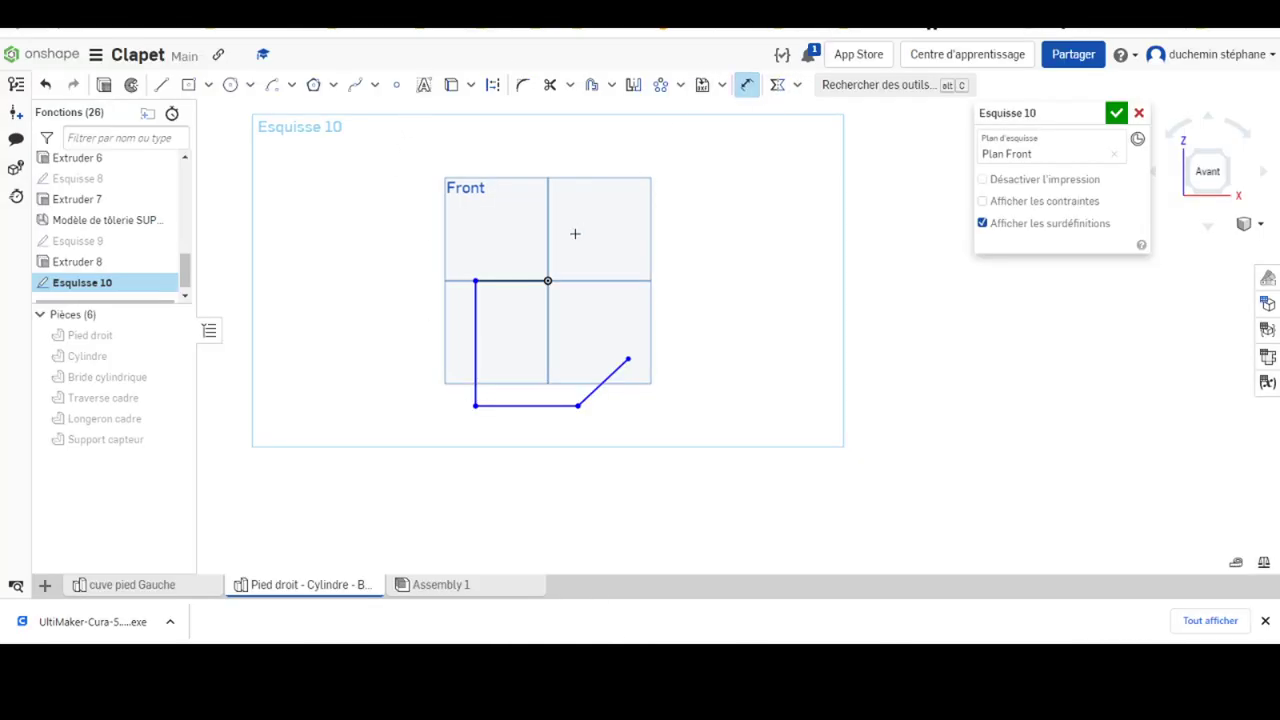
pyautogui.click(518, 280)
pyautogui.click(510, 238)
pyautogui.write('10')
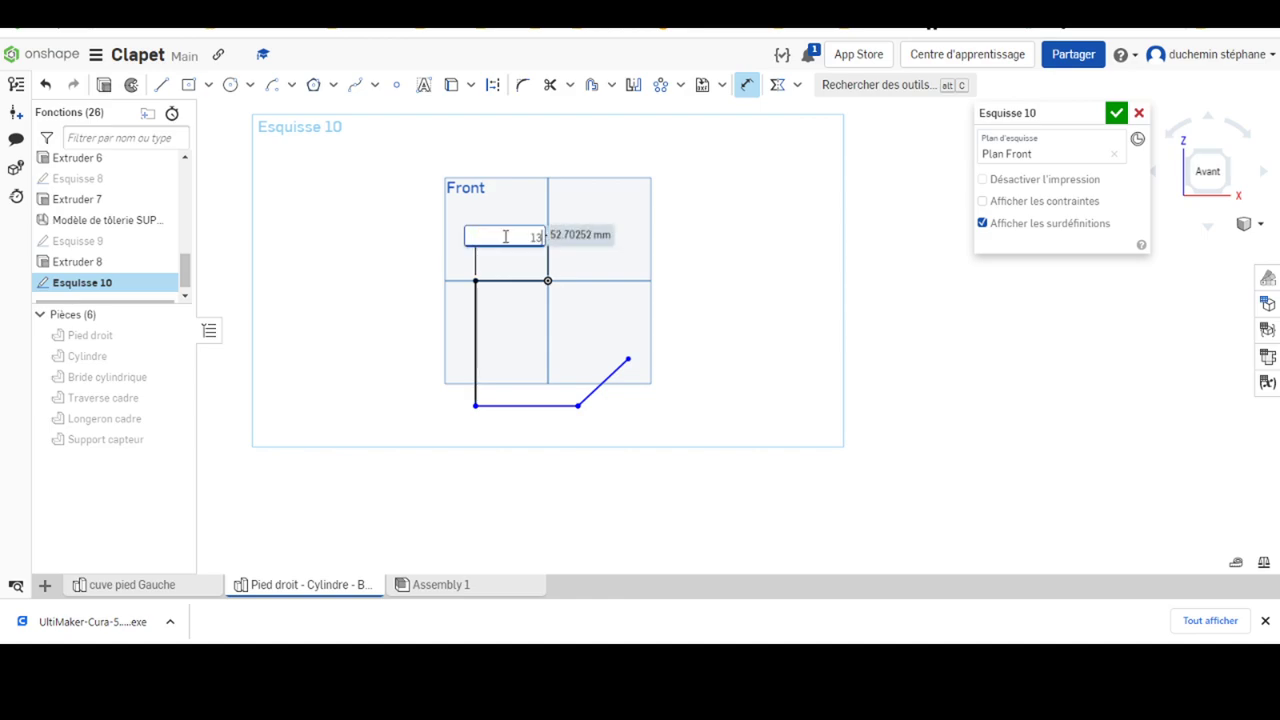
pyautogui.press('Return')
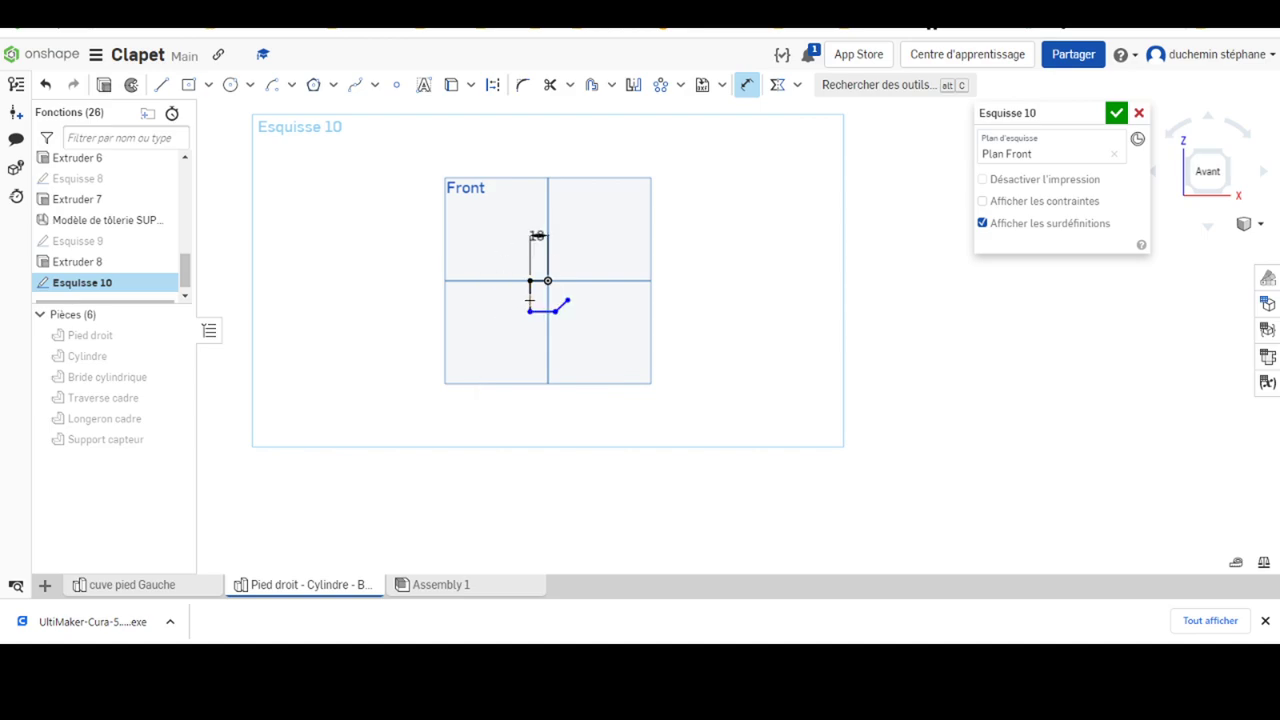
pyautogui.click(530, 300)
pyautogui.click(488, 305)
pyautogui.write('40')
pyautogui.press('Return')
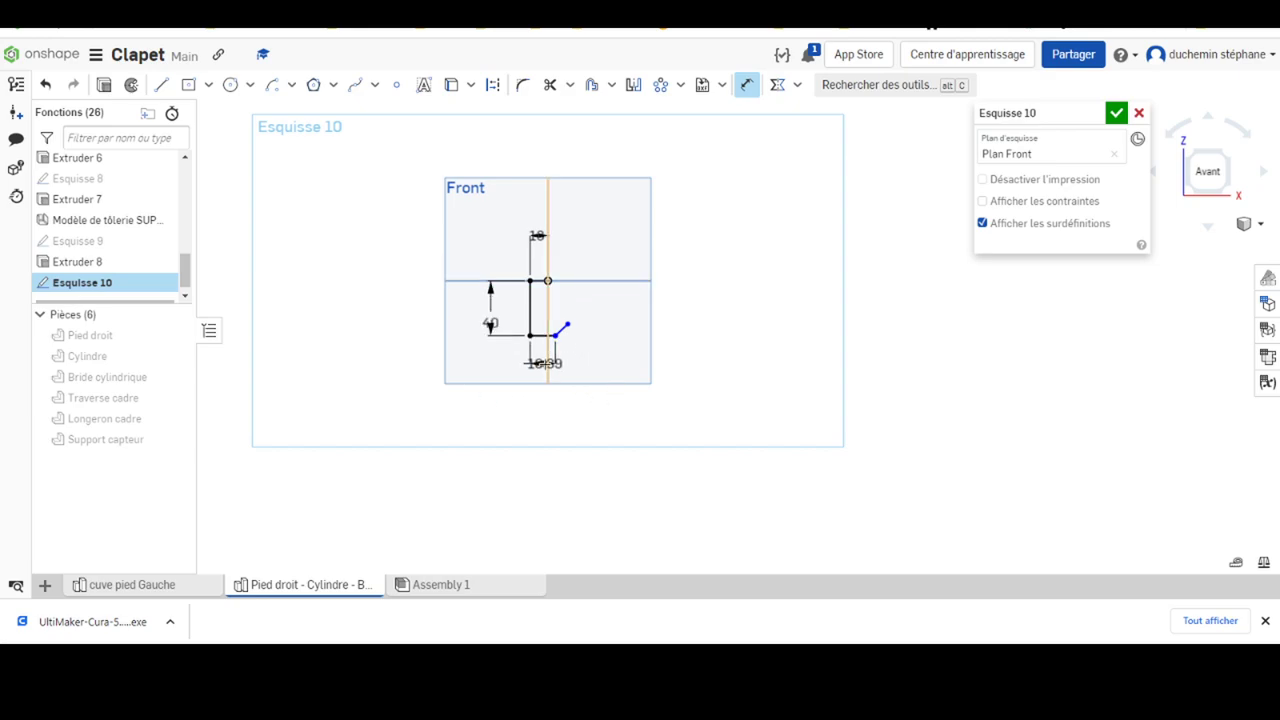
pyautogui.click(548, 345)
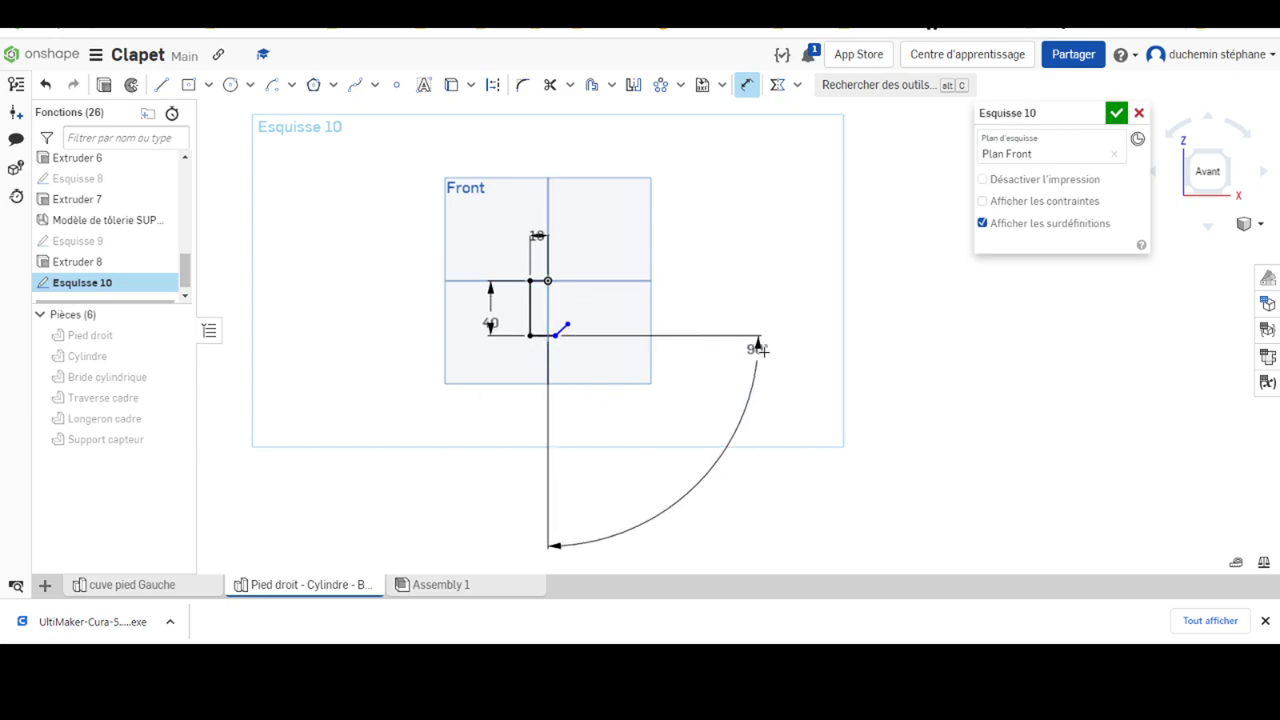
pyautogui.press('Escape')
pyautogui.scroll(5, 563, 350)
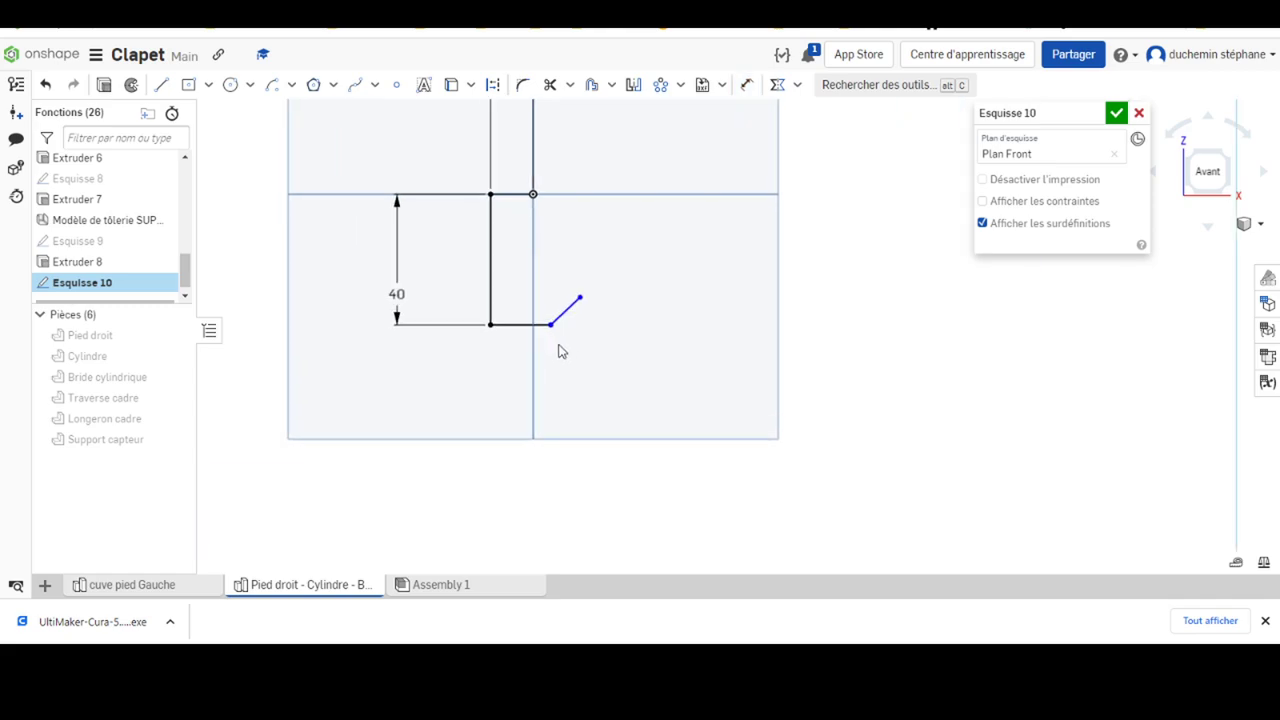
pyautogui.scroll(2, 560, 349)
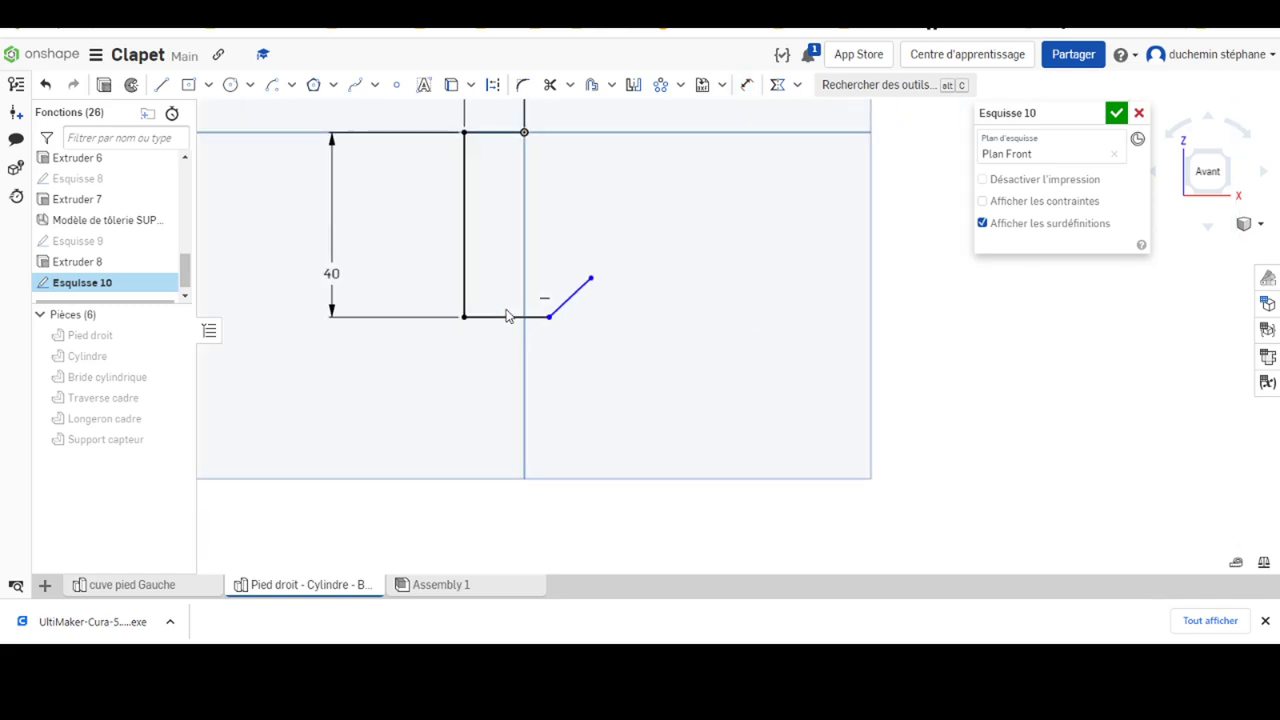
# - Dimension the bottom segment 25, slanted segment 16 and bend angle 135°, then close the sketch
pyautogui.click(747, 84)
pyautogui.click(483, 316)
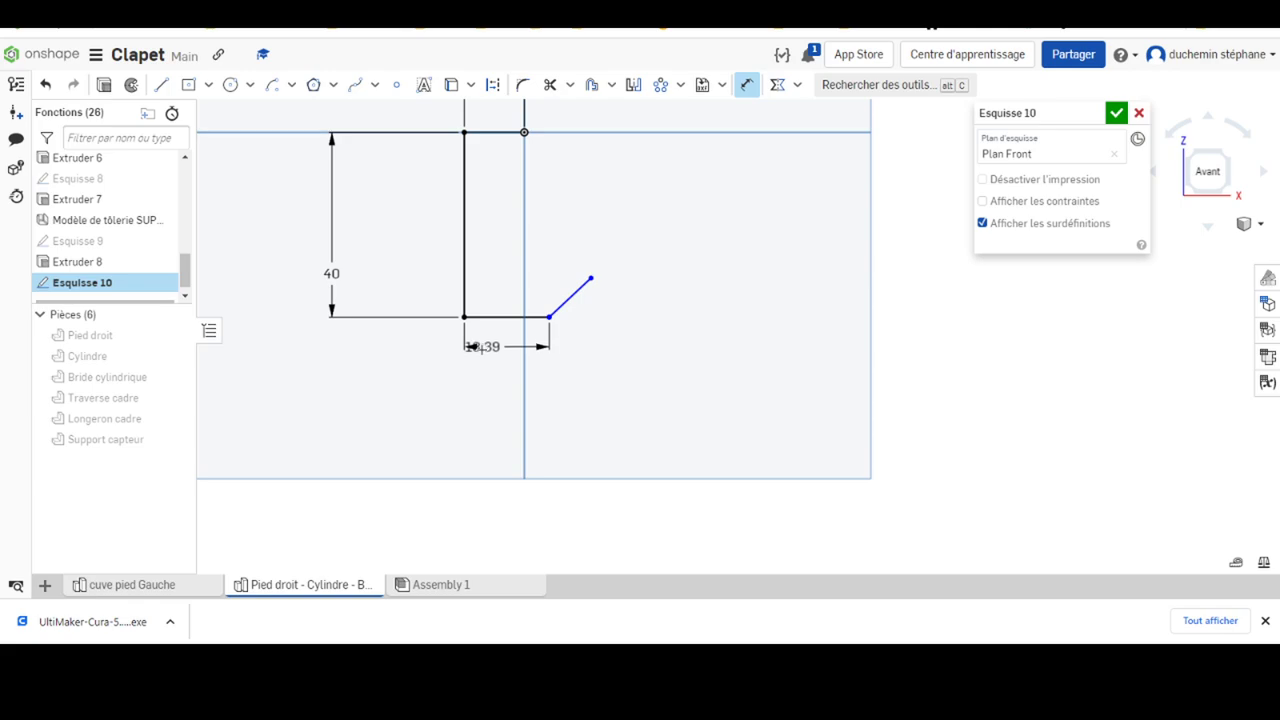
pyautogui.click(481, 365)
pyautogui.write('25')
pyautogui.press('Return')
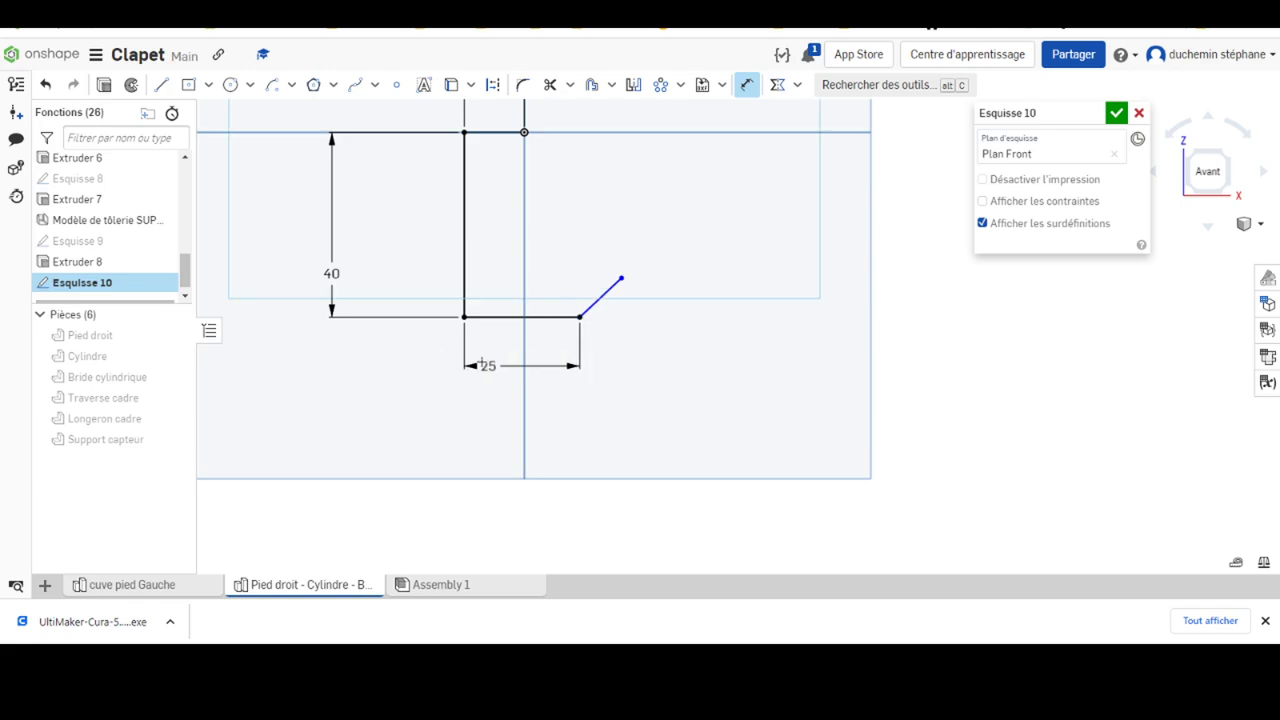
pyautogui.click(604, 297)
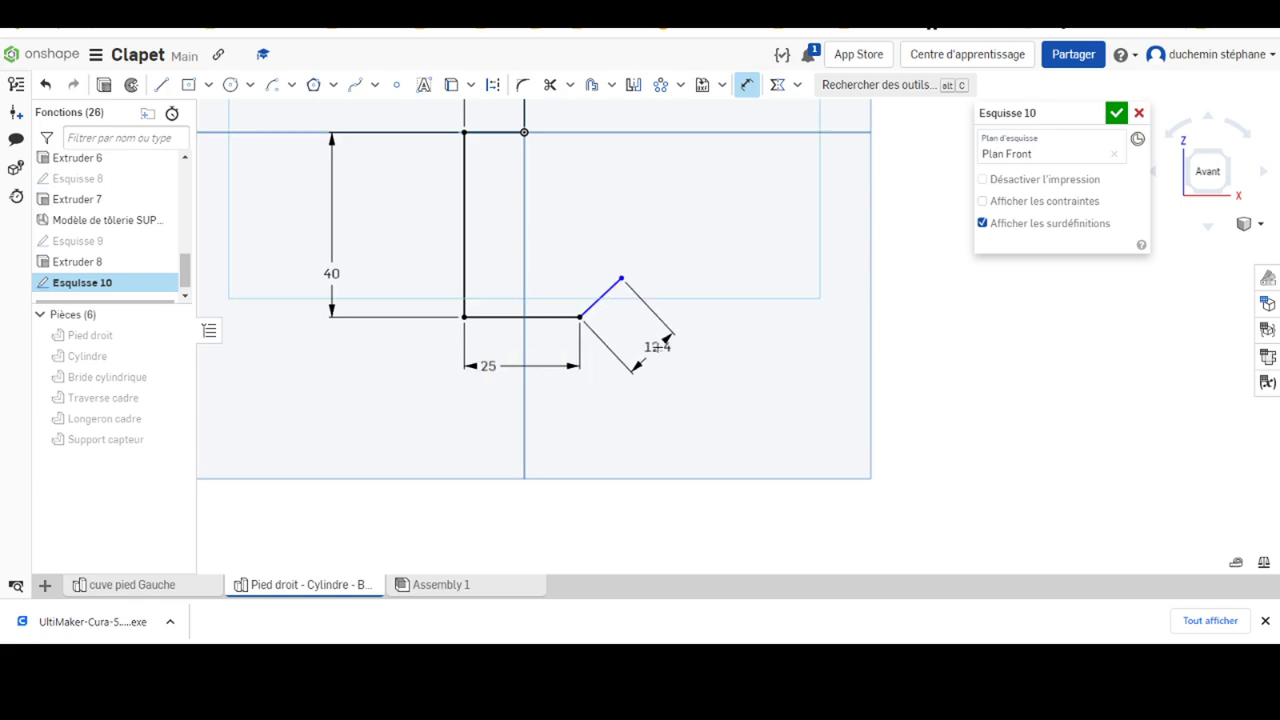
pyautogui.click(660, 345)
pyautogui.write('16')
pyautogui.press('Return')
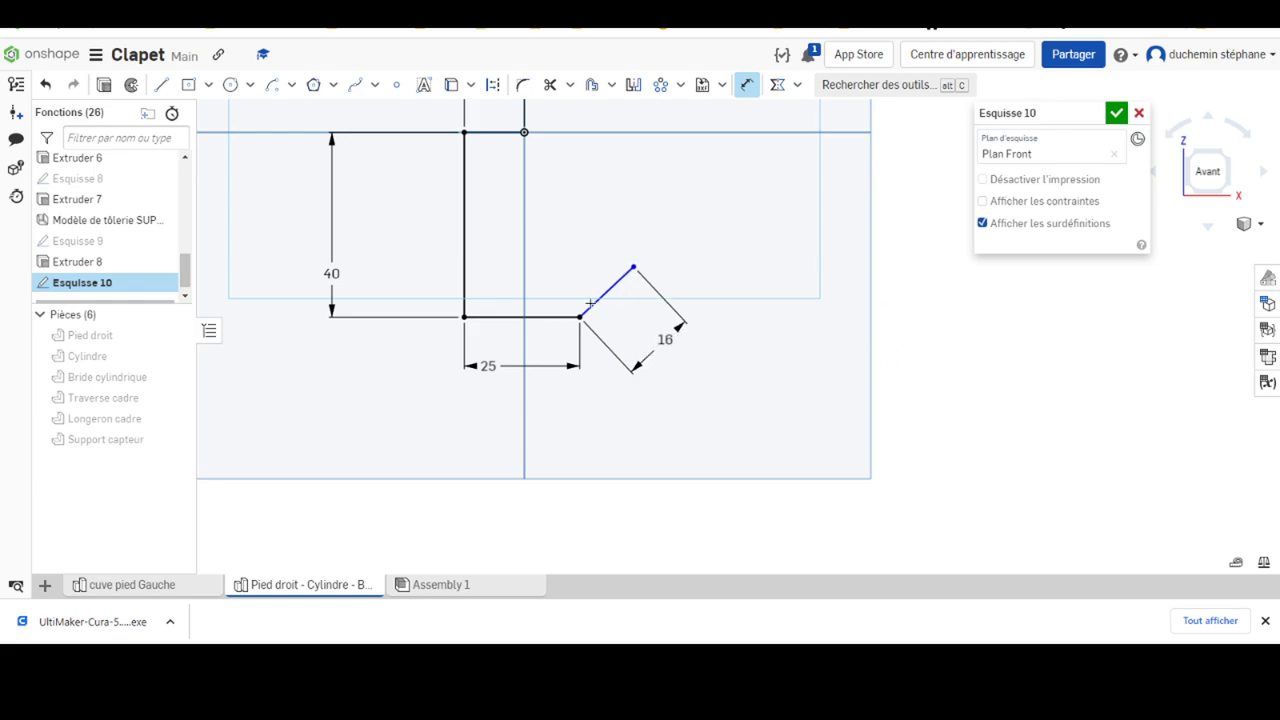
pyautogui.click(607, 292)
pyautogui.click(540, 317)
pyautogui.click(532, 251)
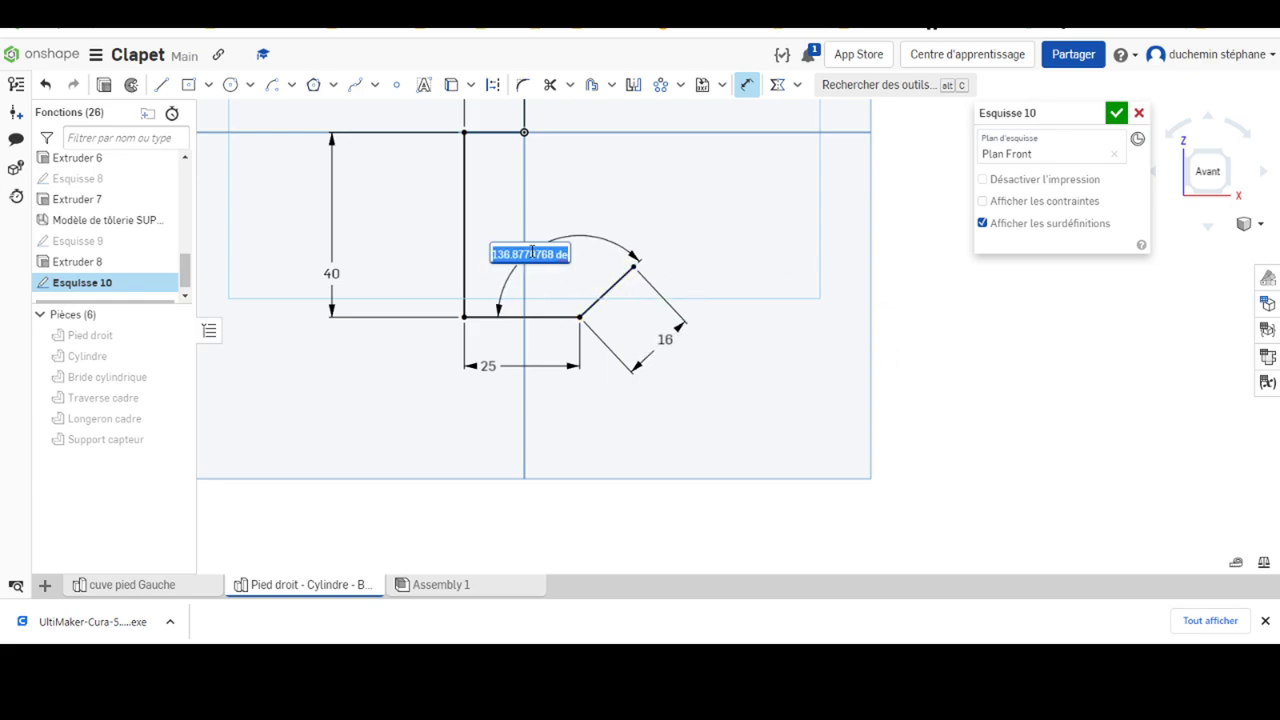
pyautogui.write('135')
pyautogui.press('Return')
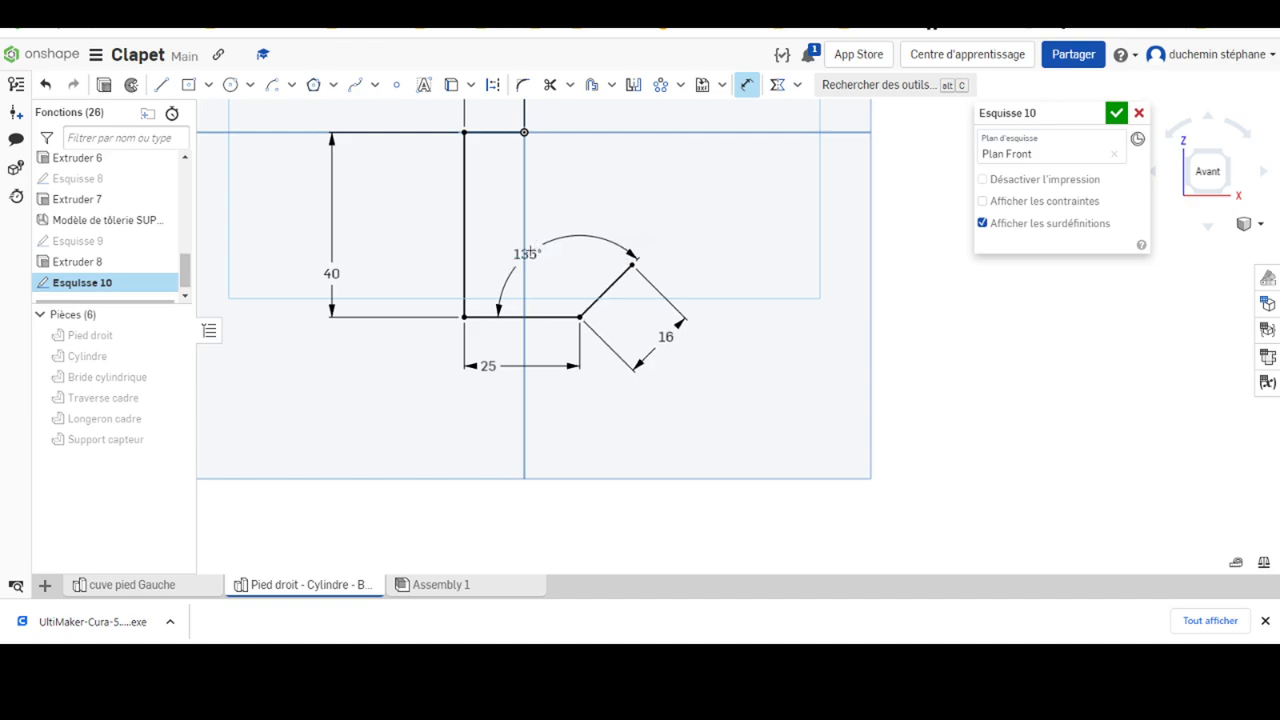
pyautogui.scroll(3, 563, 242)
pyautogui.scroll(-4, 800, 144)
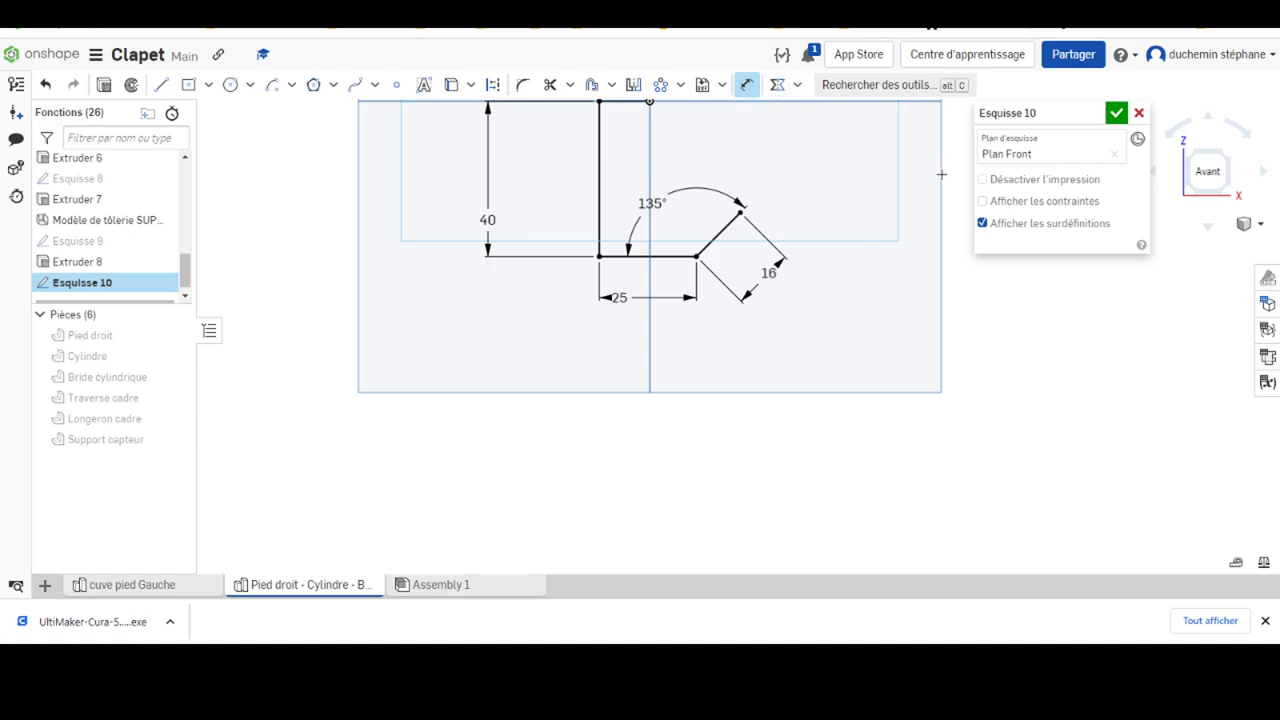
pyautogui.moveTo(660, 177); pyautogui.dragTo(549, 281, button='middle')
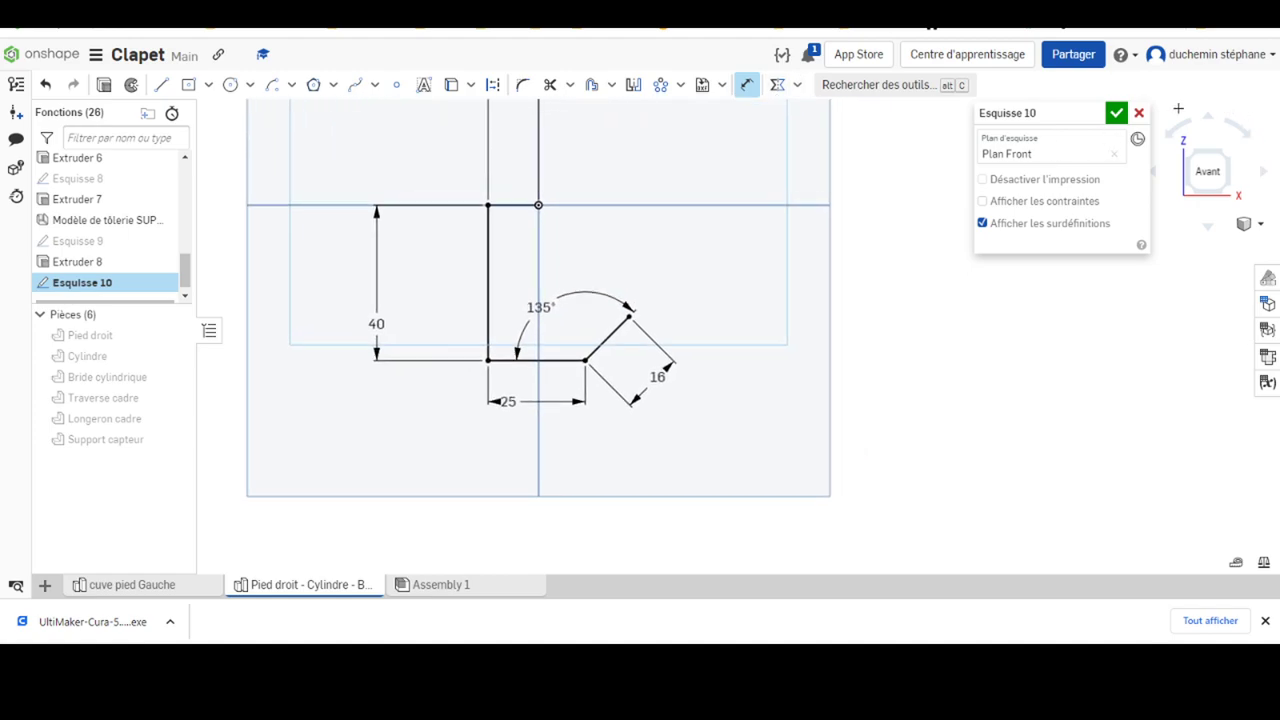
pyautogui.click(1117, 114)
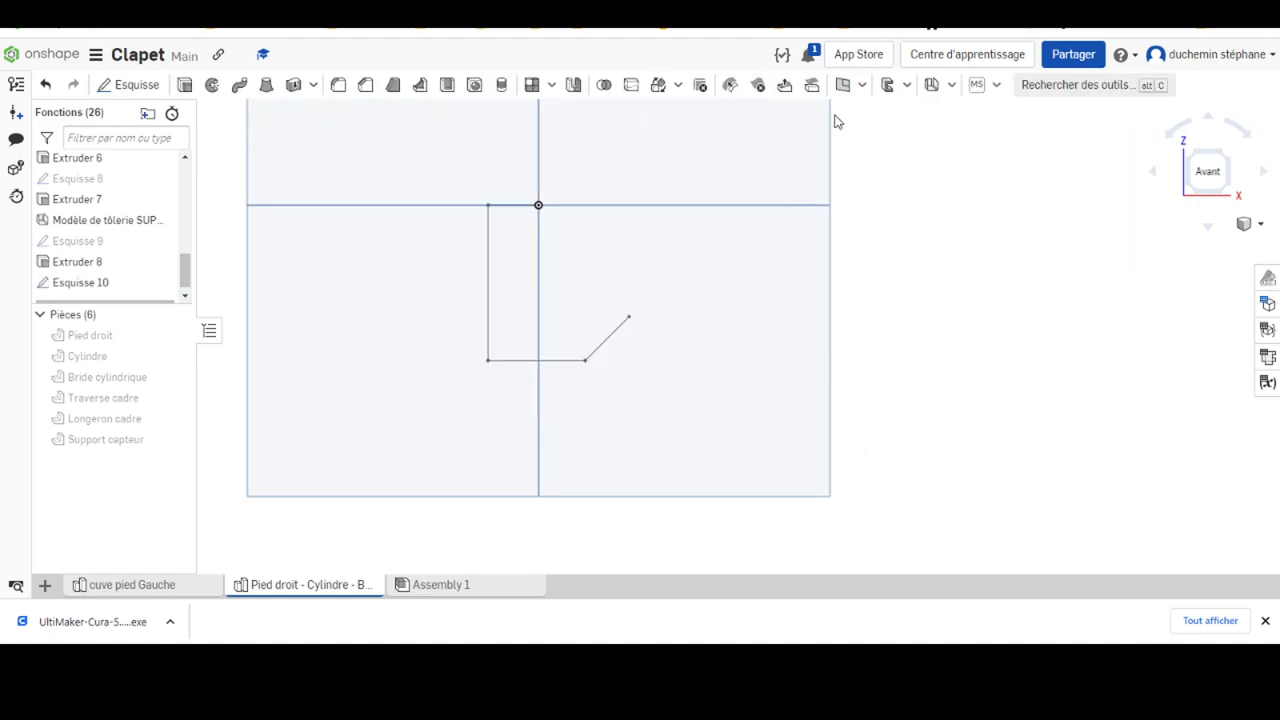
# - Extrude Esquisse 10's lines into a 1.5 mm sheet-metal model 50 mm deep
pyautogui.click(936, 88)
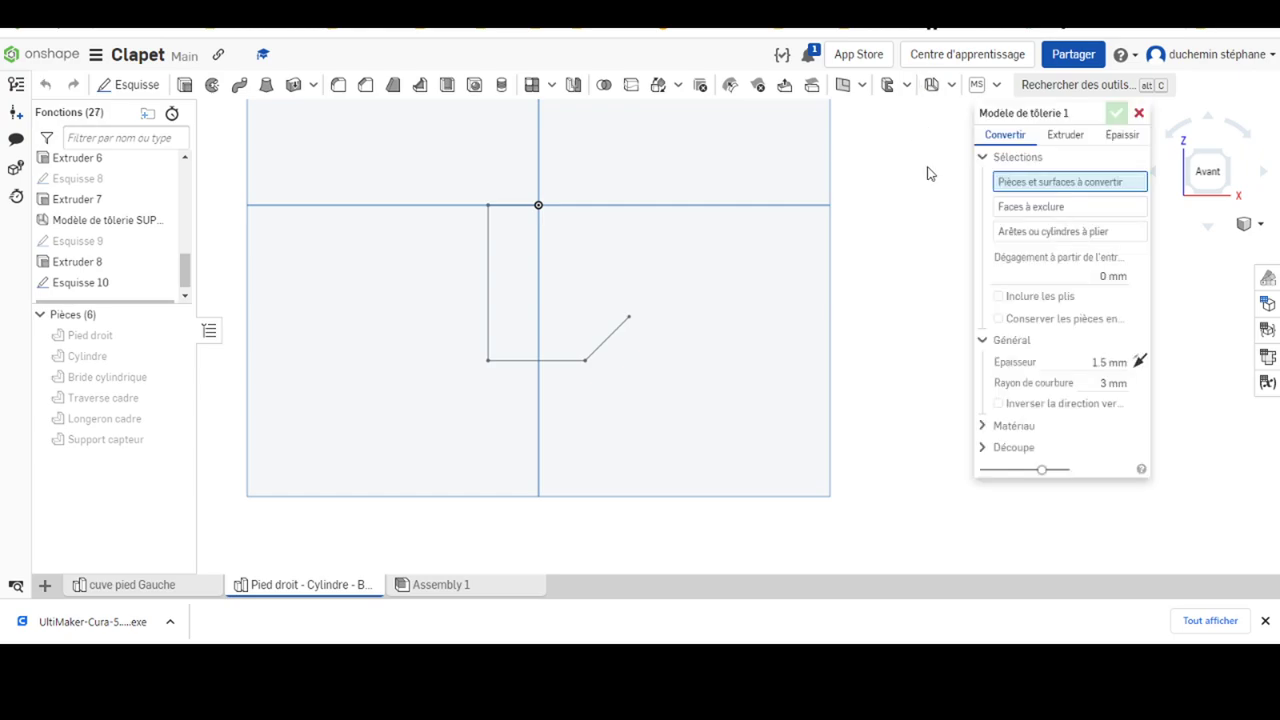
pyautogui.click(1048, 137)
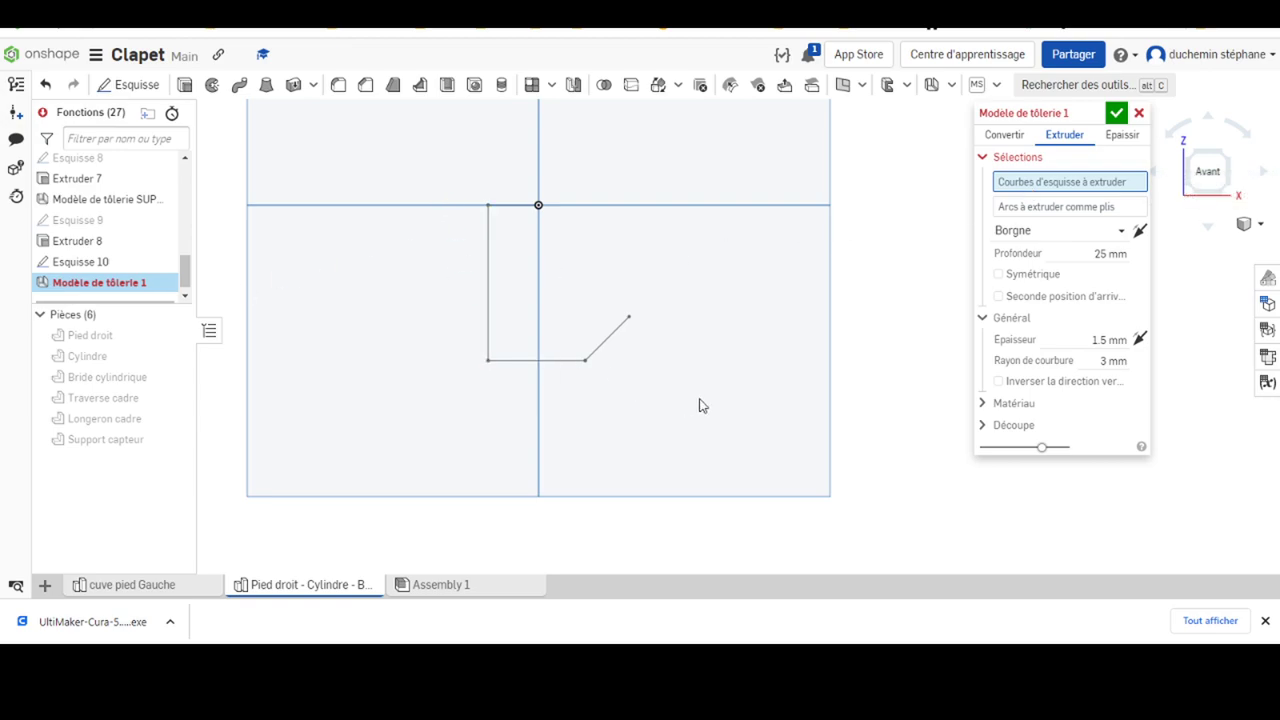
pyautogui.moveTo(80, 282)
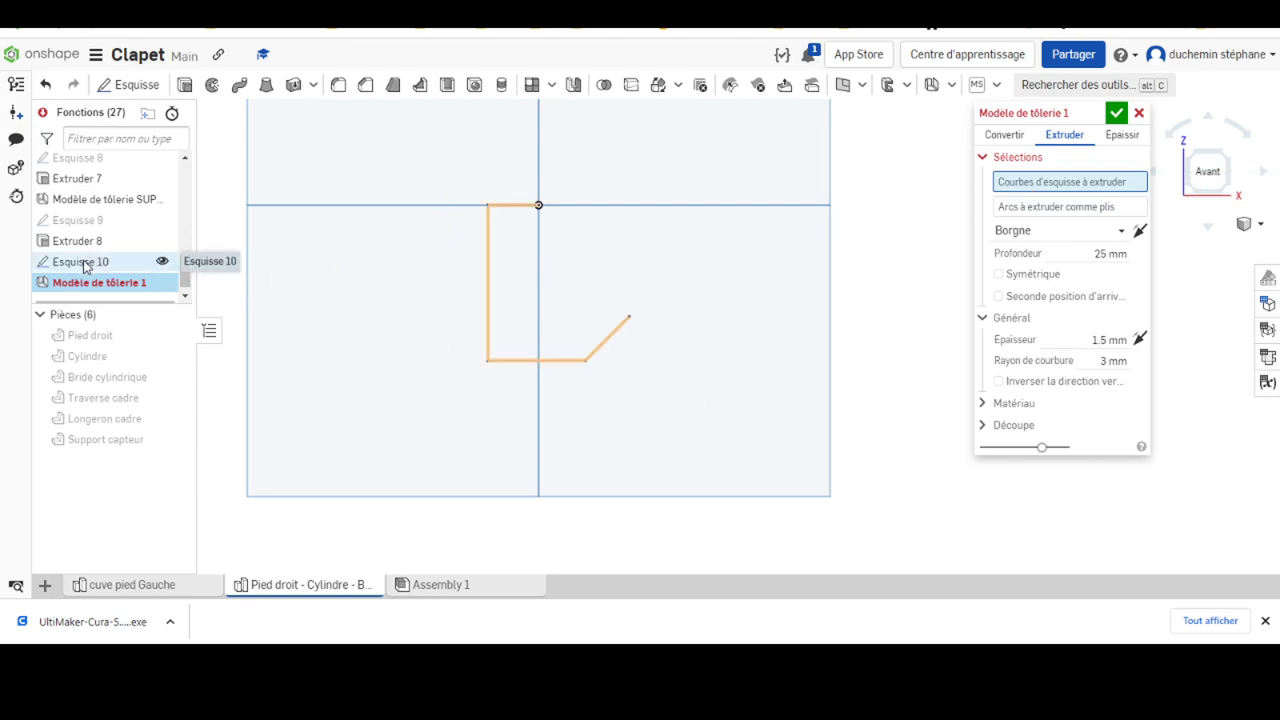
pyautogui.click(85, 263)
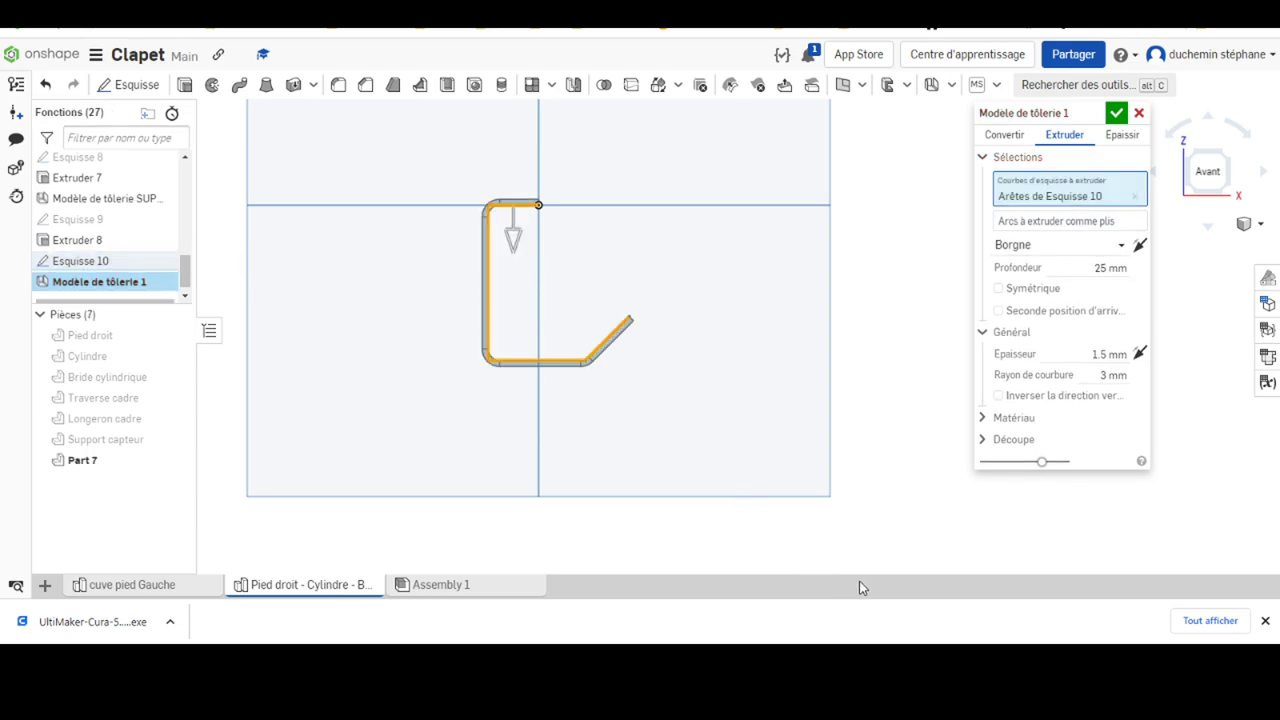
pyautogui.click(511, 238)
pyautogui.click(517, 188)
pyautogui.click(1092, 268)
pyautogui.write('50')
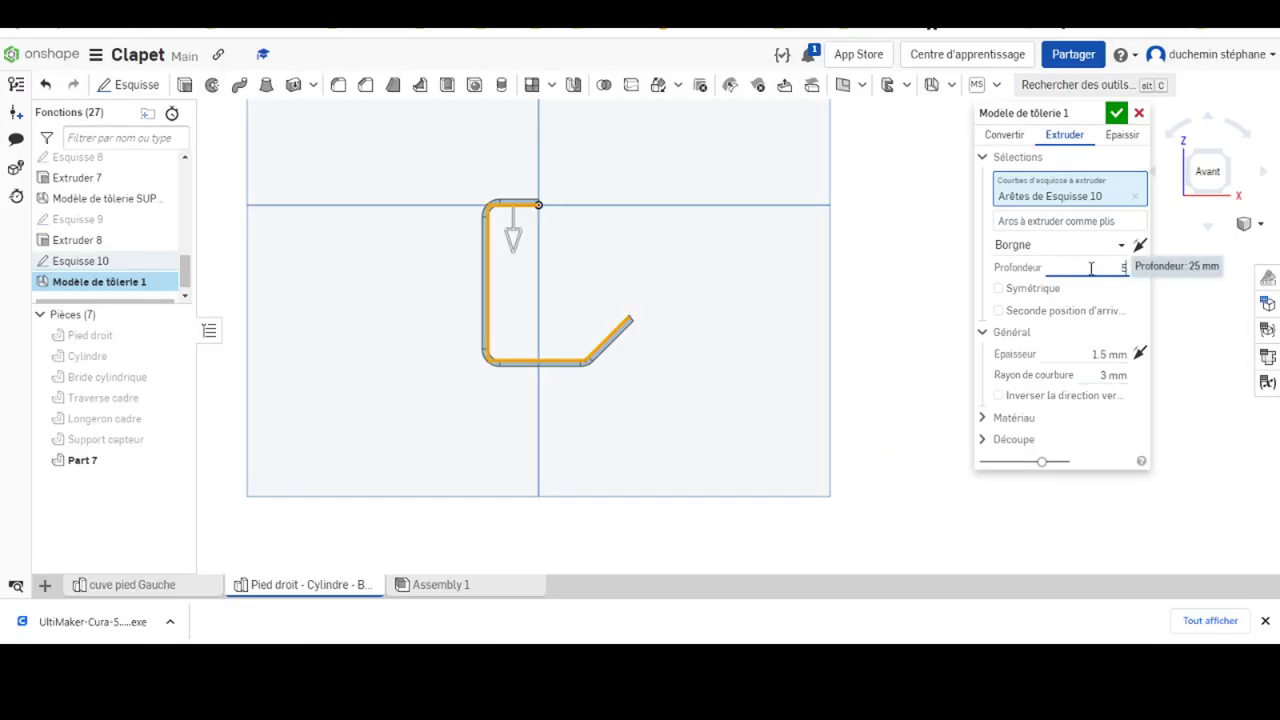
pyautogui.press('Return')
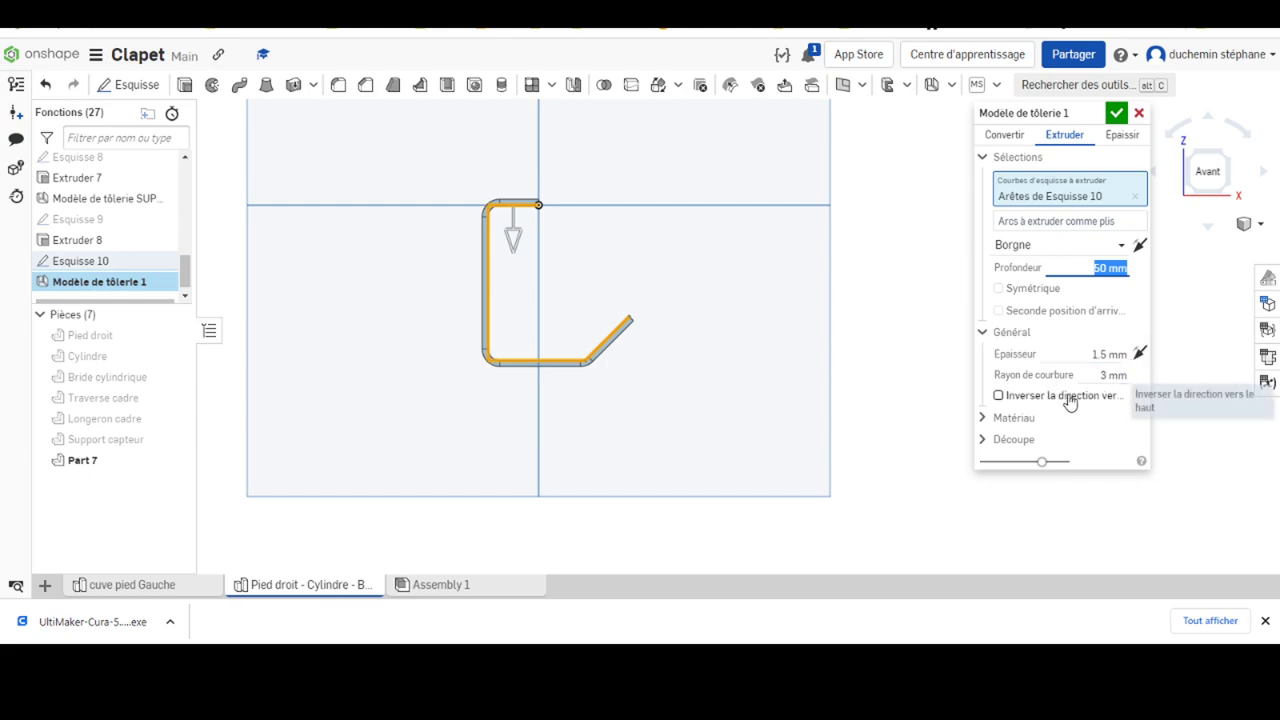
pyautogui.click(1114, 114)
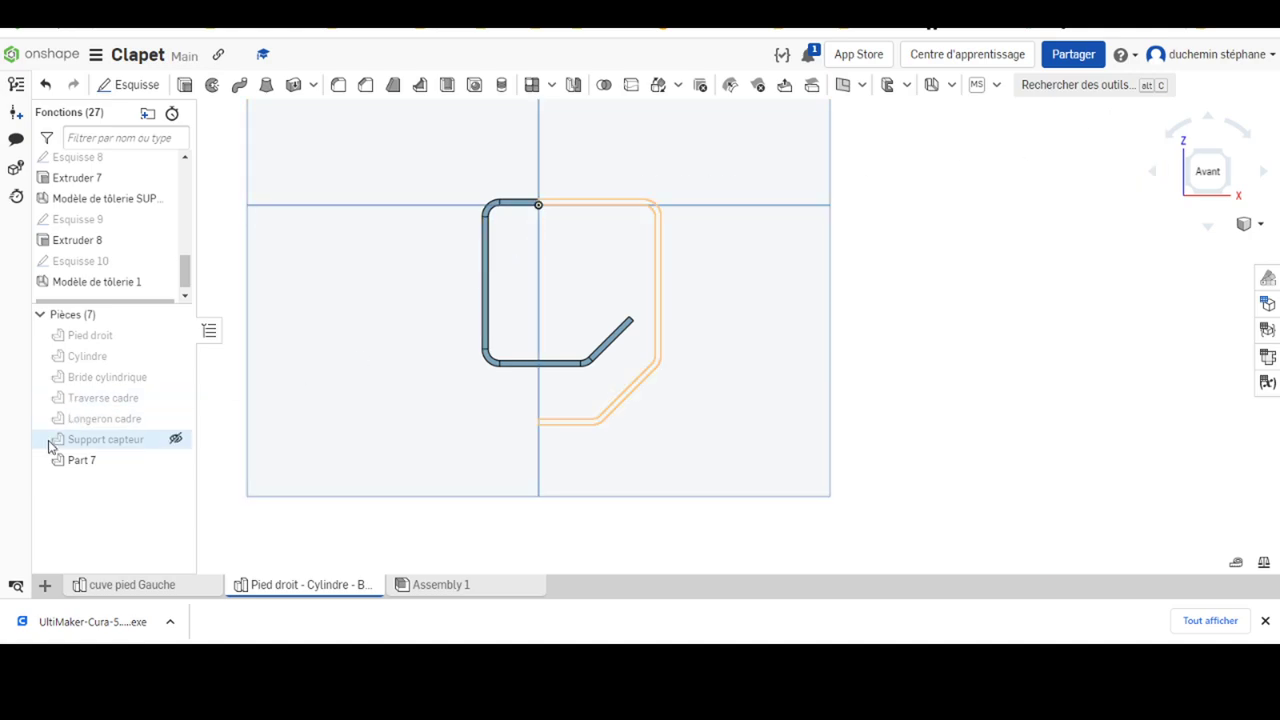
pyautogui.rightClick(108, 286)
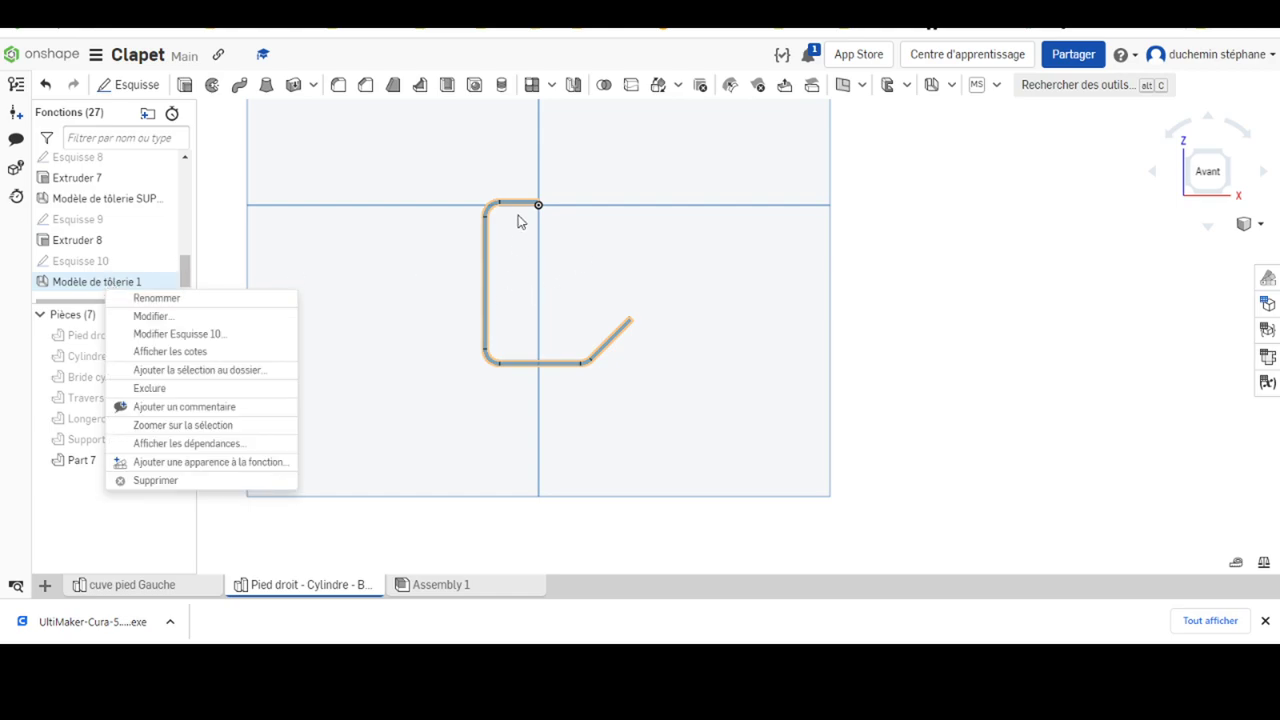
pyautogui.click(140, 316)
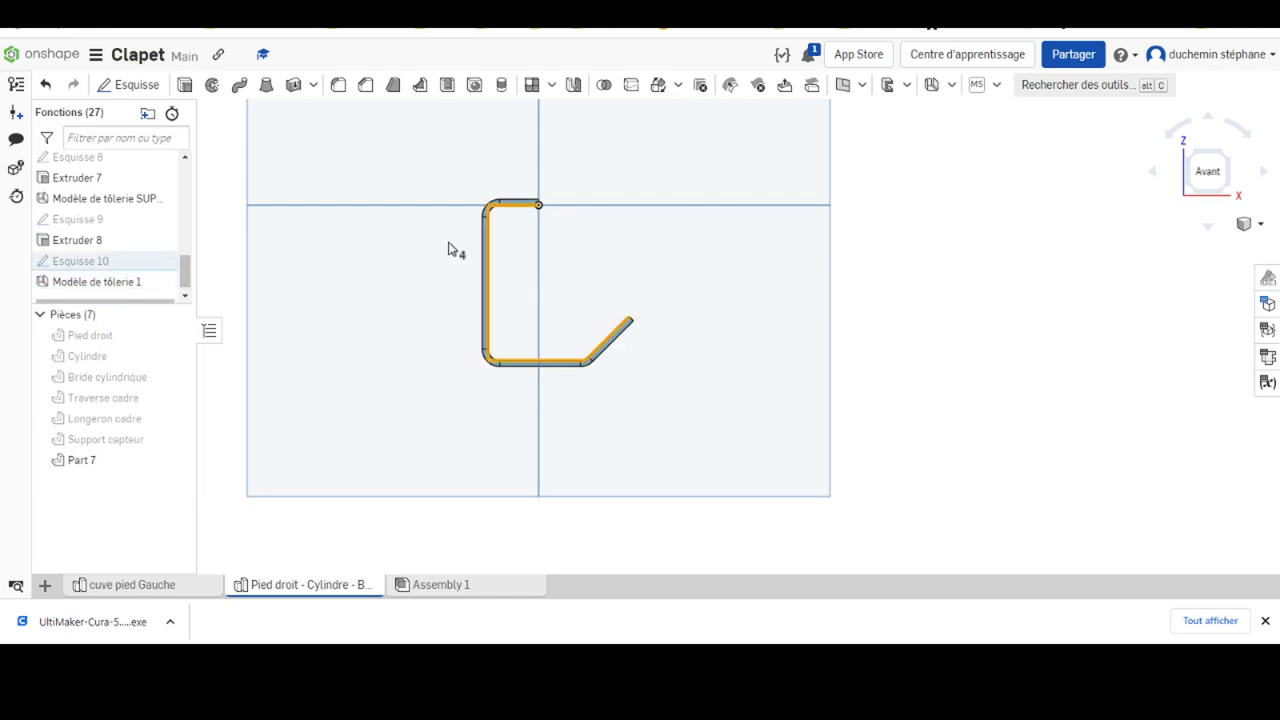
pyautogui.scroll(-3, 503, 230)
pyautogui.scroll(10, 503, 230)
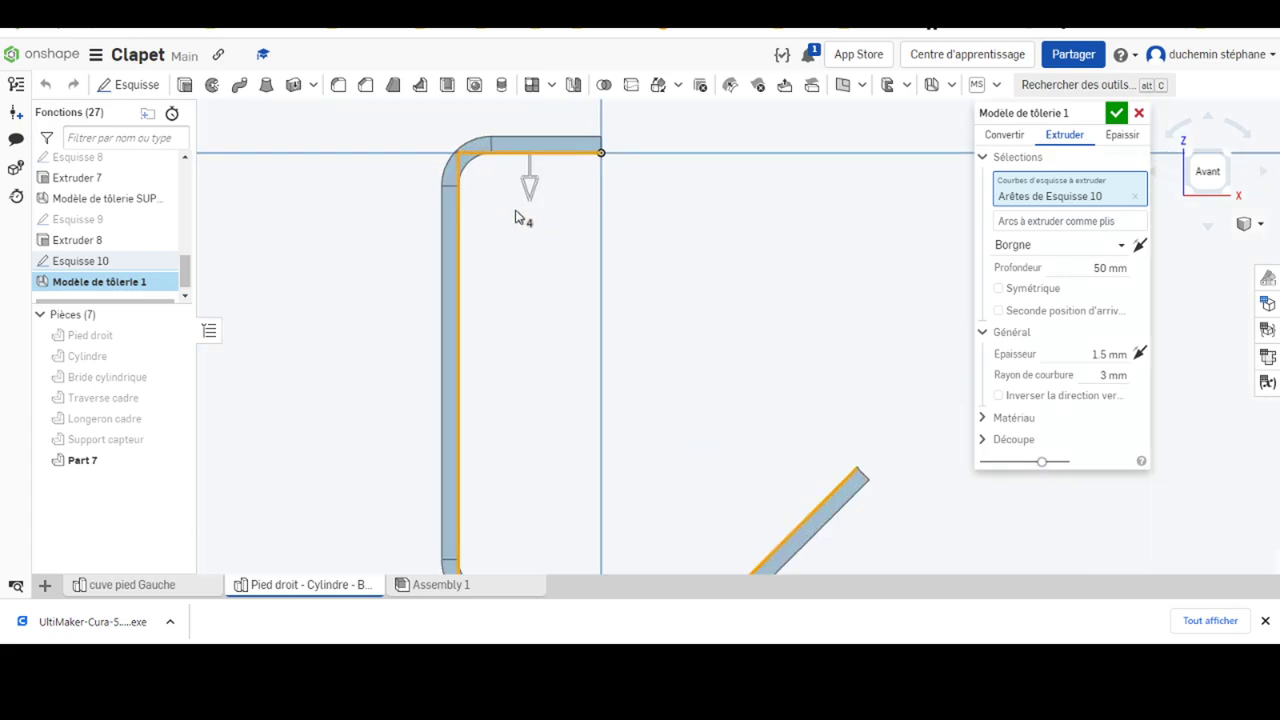
pyautogui.click(533, 188)
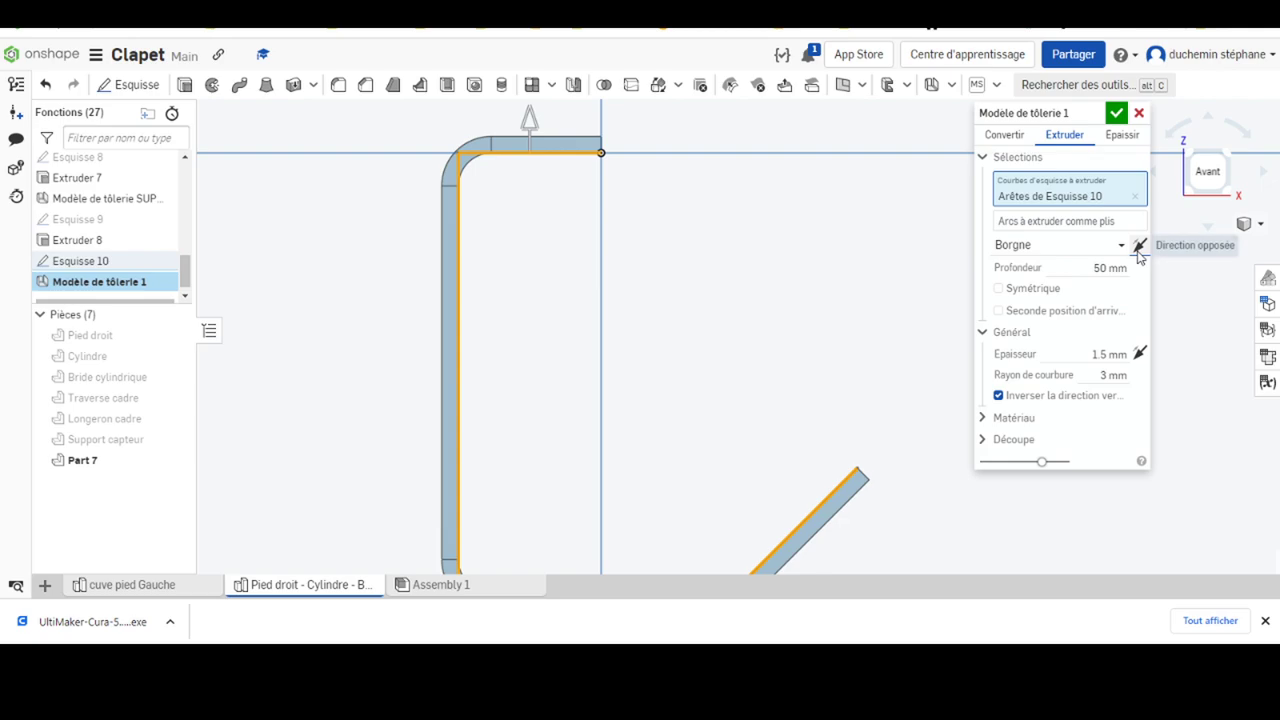
pyautogui.click(998, 396)
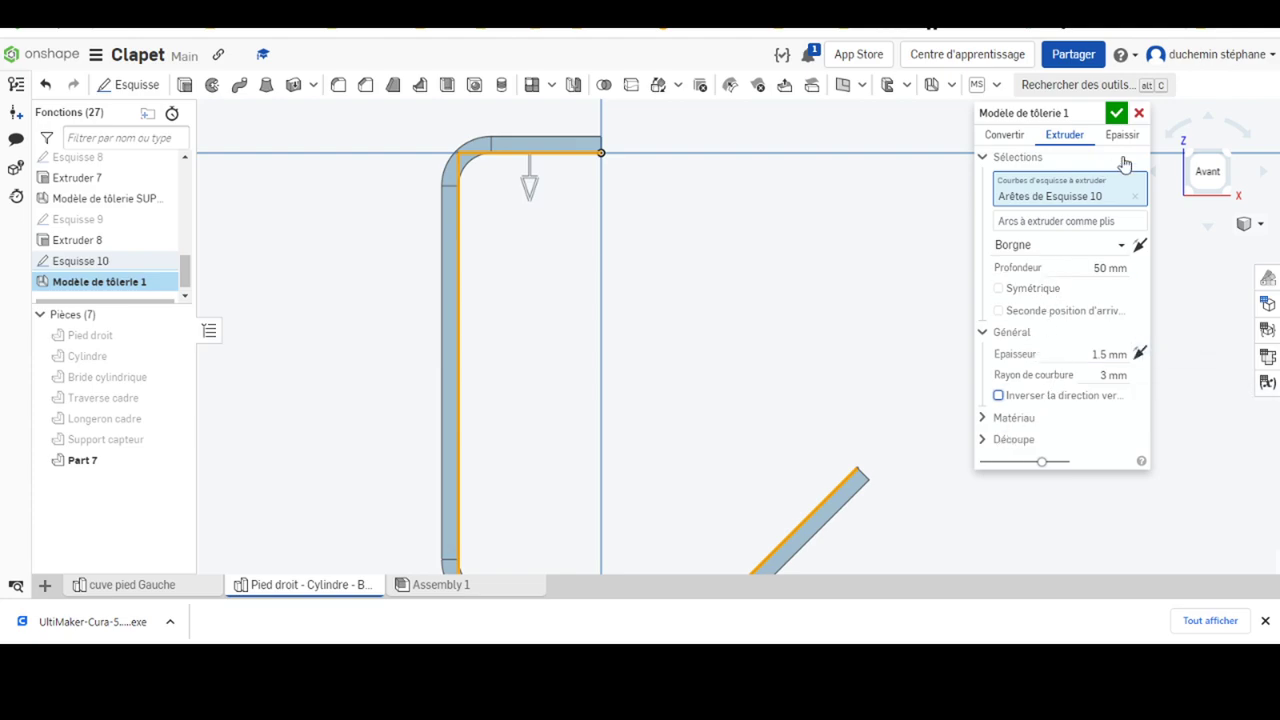
pyautogui.click(1104, 113)
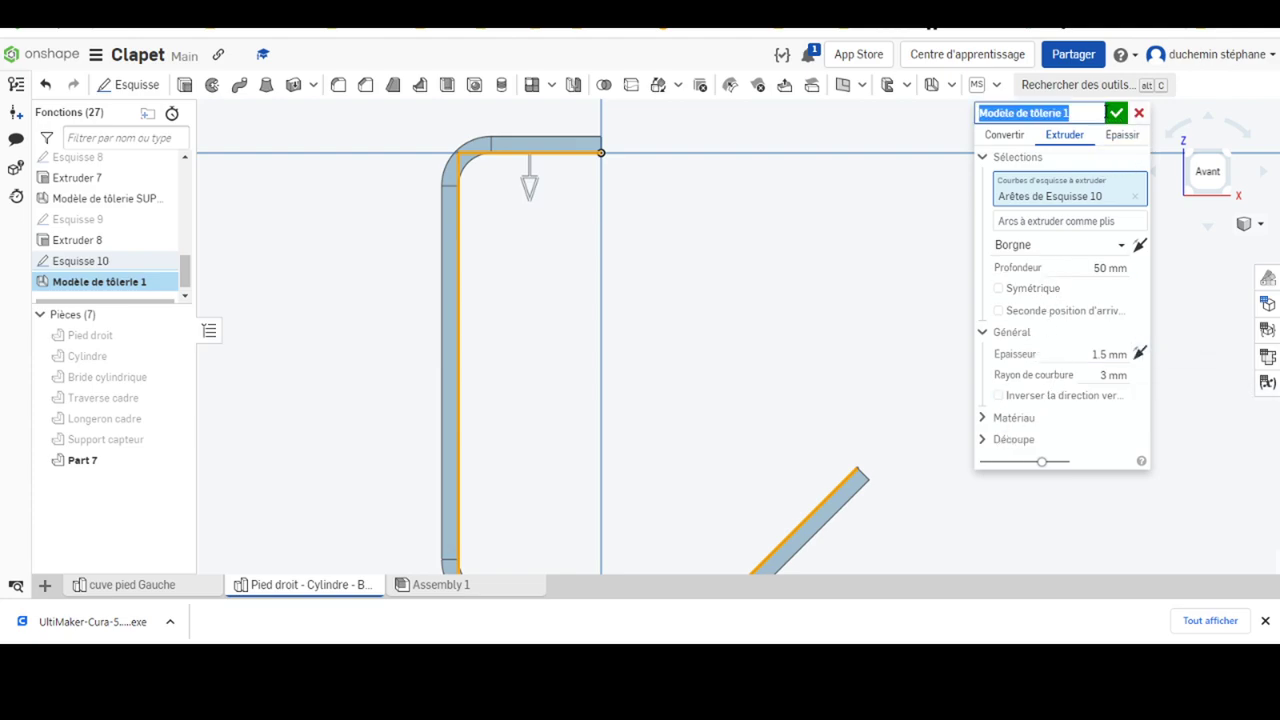
pyautogui.click(1116, 113)
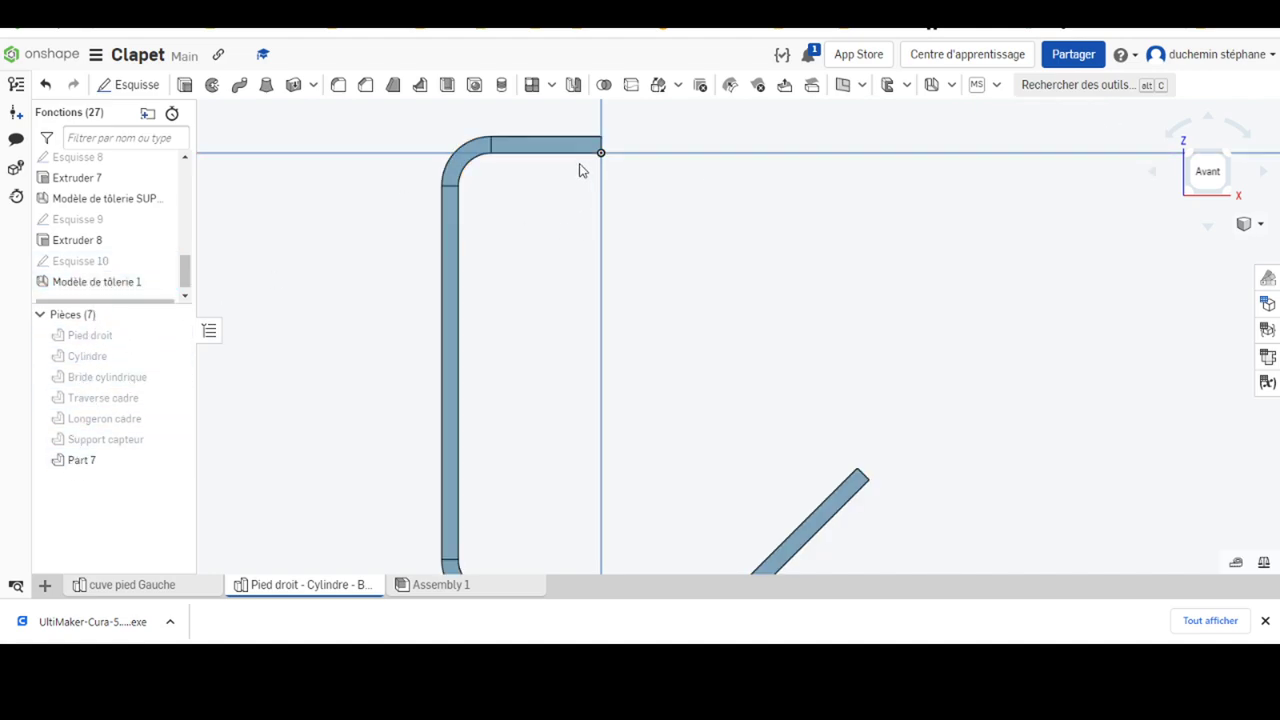
# - Rename the sheet-metal feature to 'Modèle de tôlerie SUPPORT SONDE'
pyautogui.rightClick(91, 284)
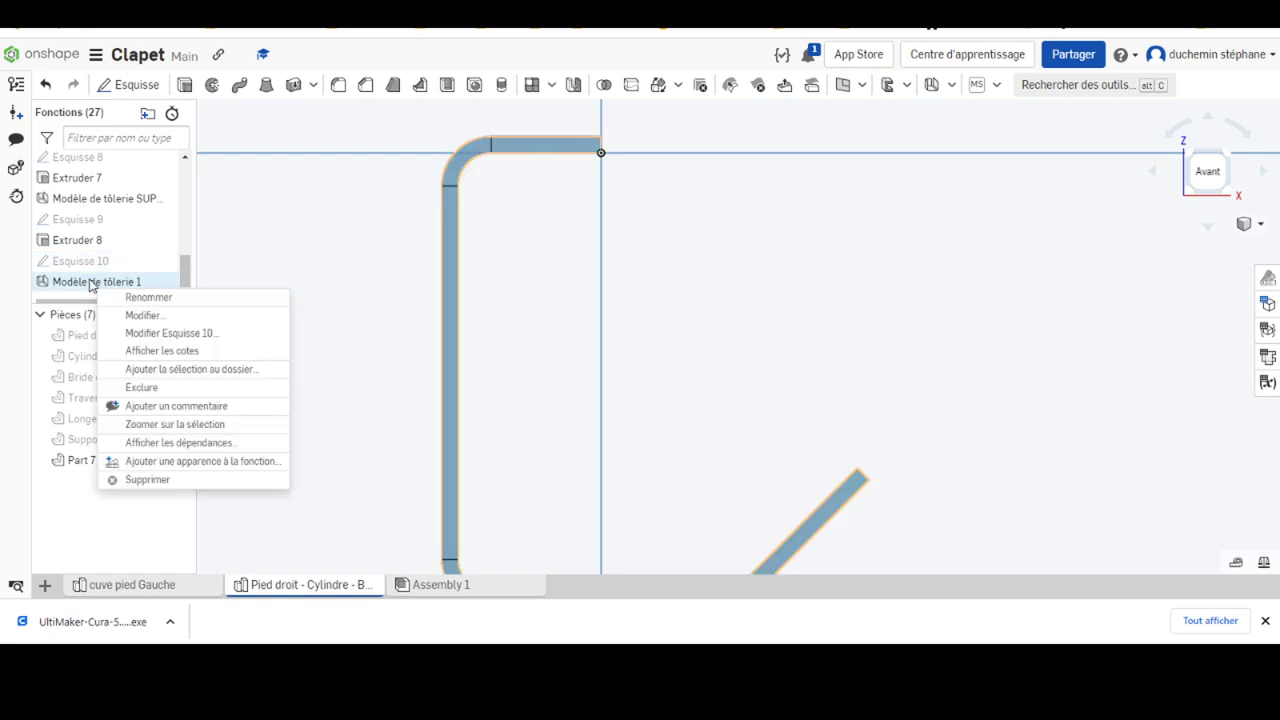
pyautogui.click(132, 297)
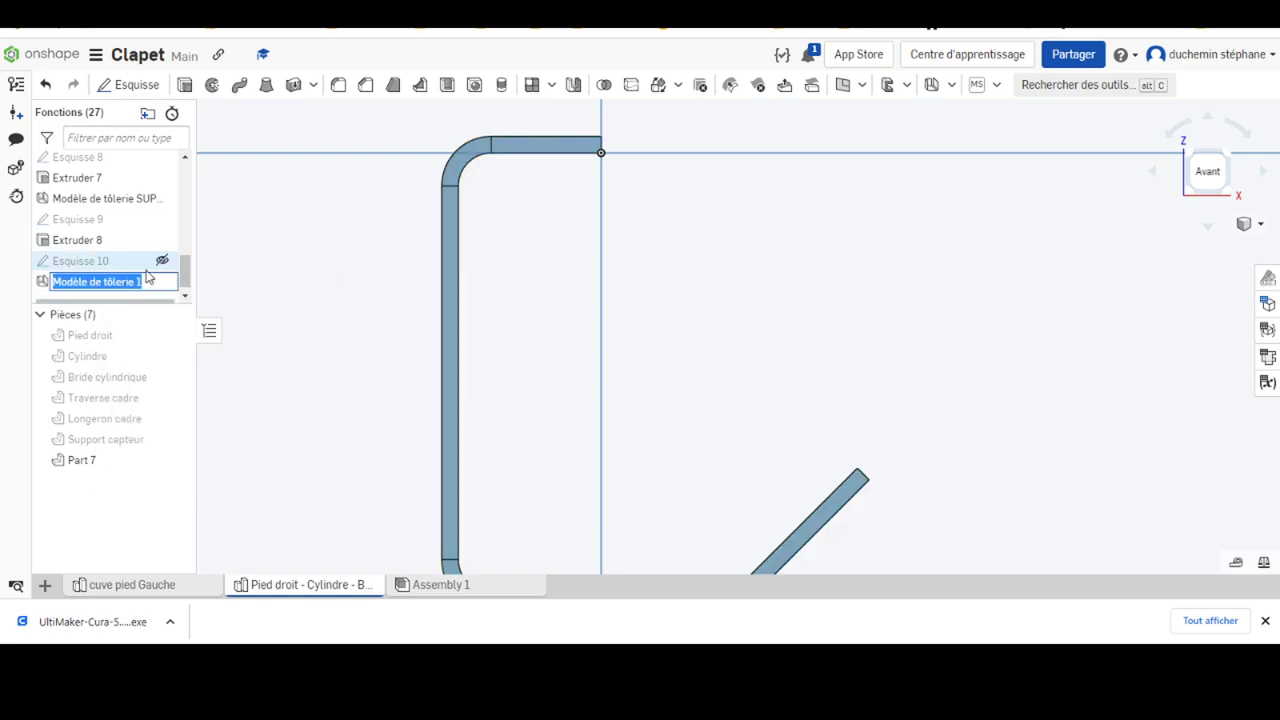
pyautogui.click(146, 282)
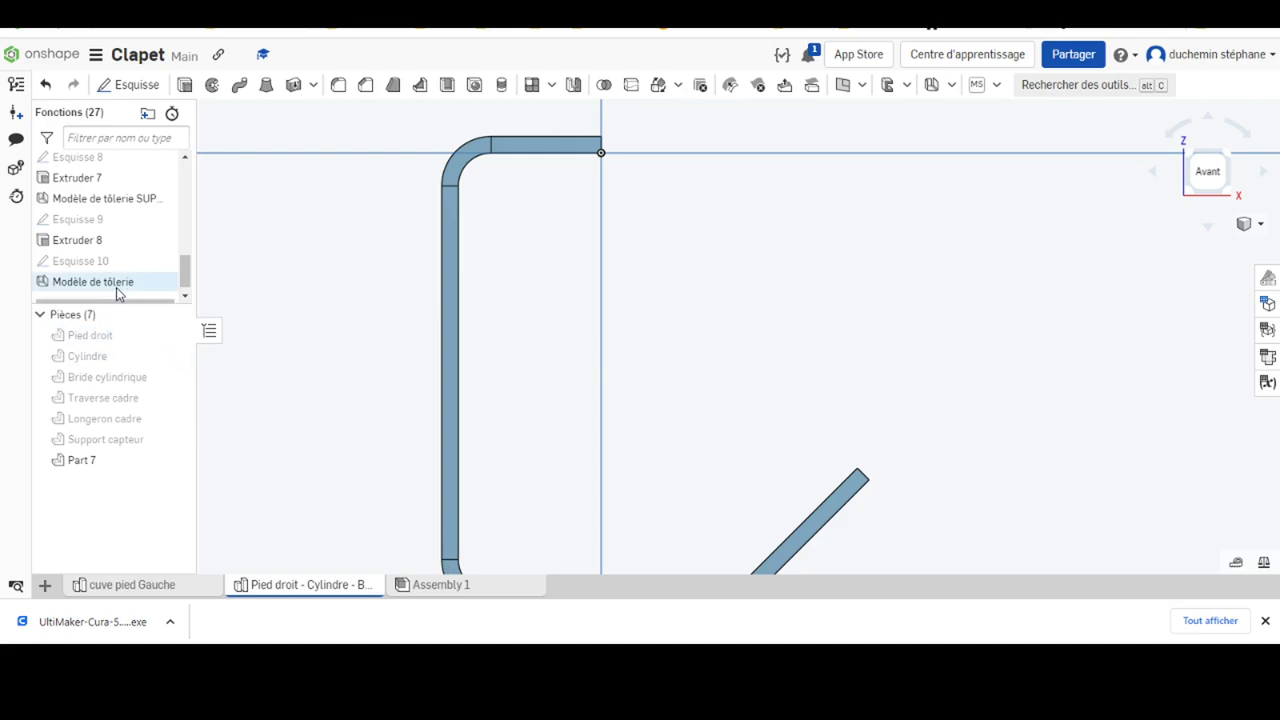
pyautogui.rightClick(132, 288)
pyautogui.click(183, 302)
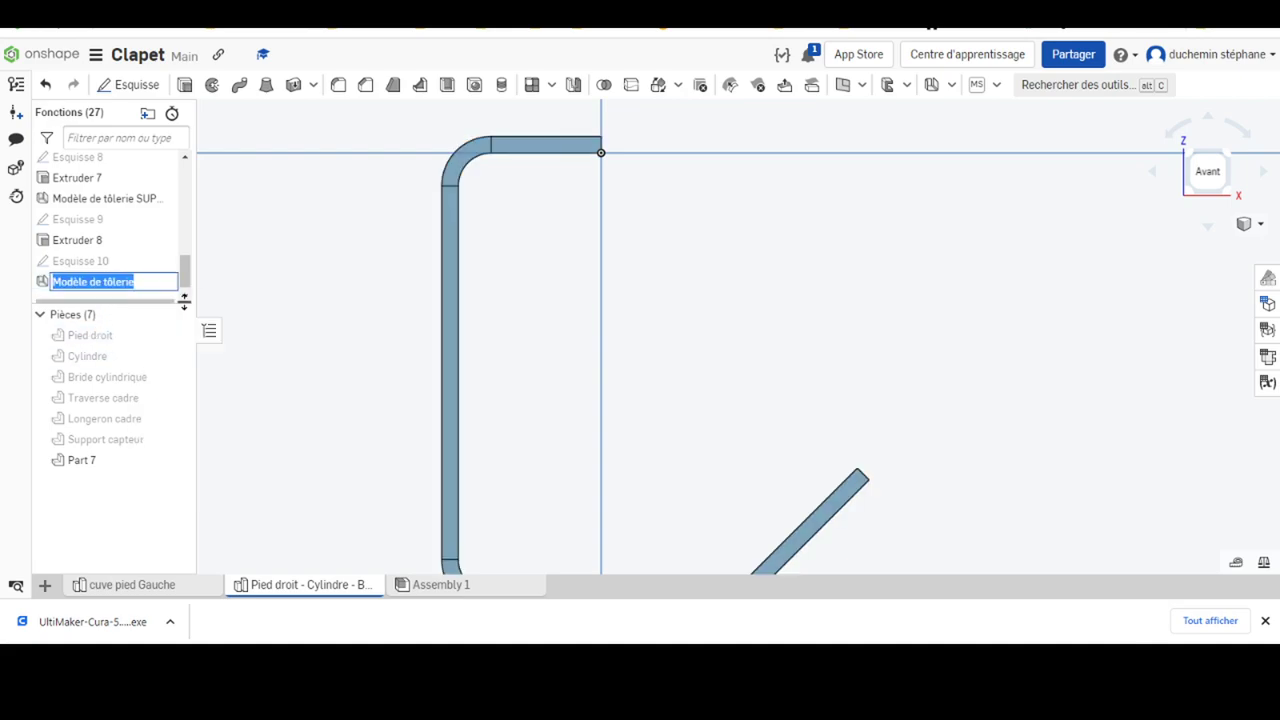
pyautogui.click(155, 281)
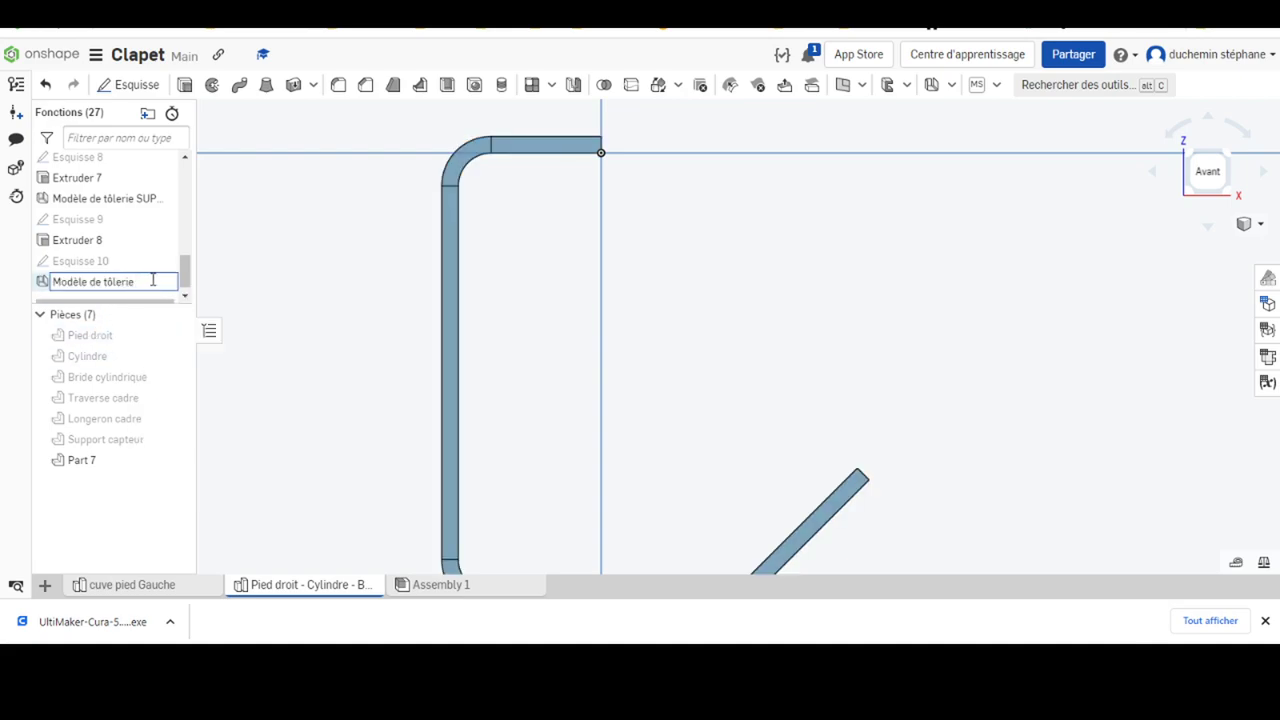
pyautogui.write('SUPPORT')
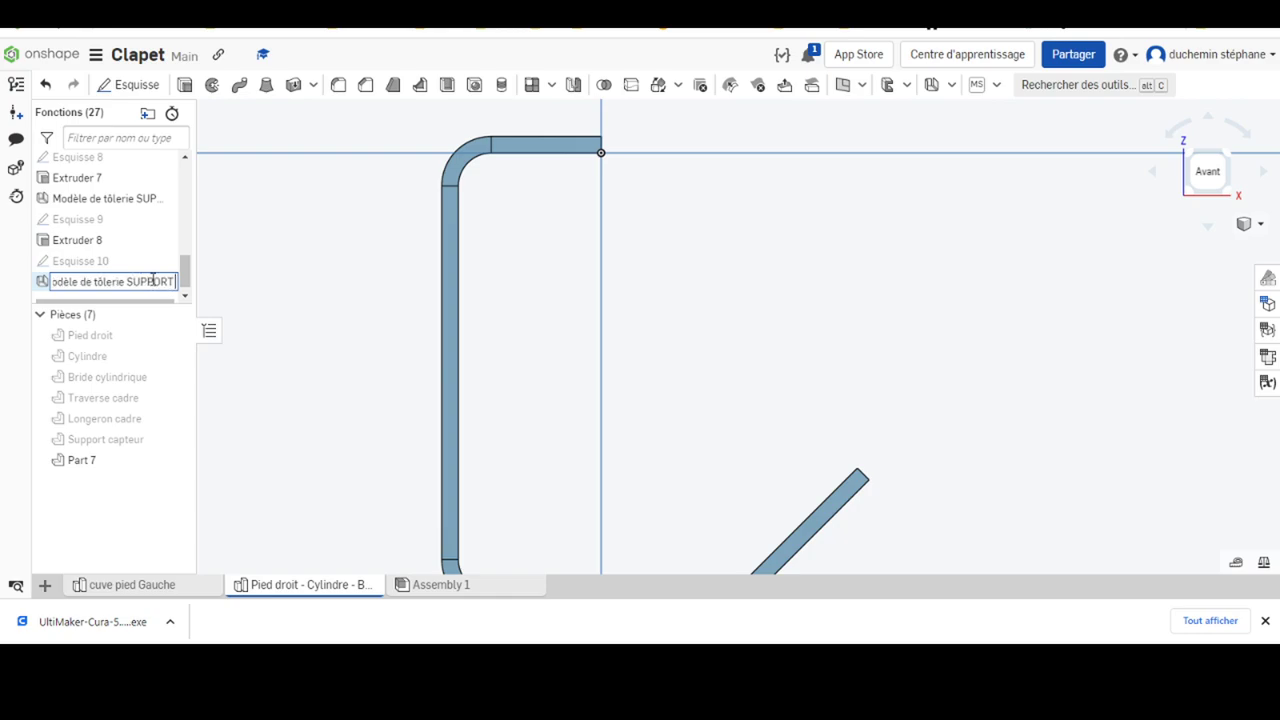
pyautogui.write(' SONDE')
pyautogui.press('Return')
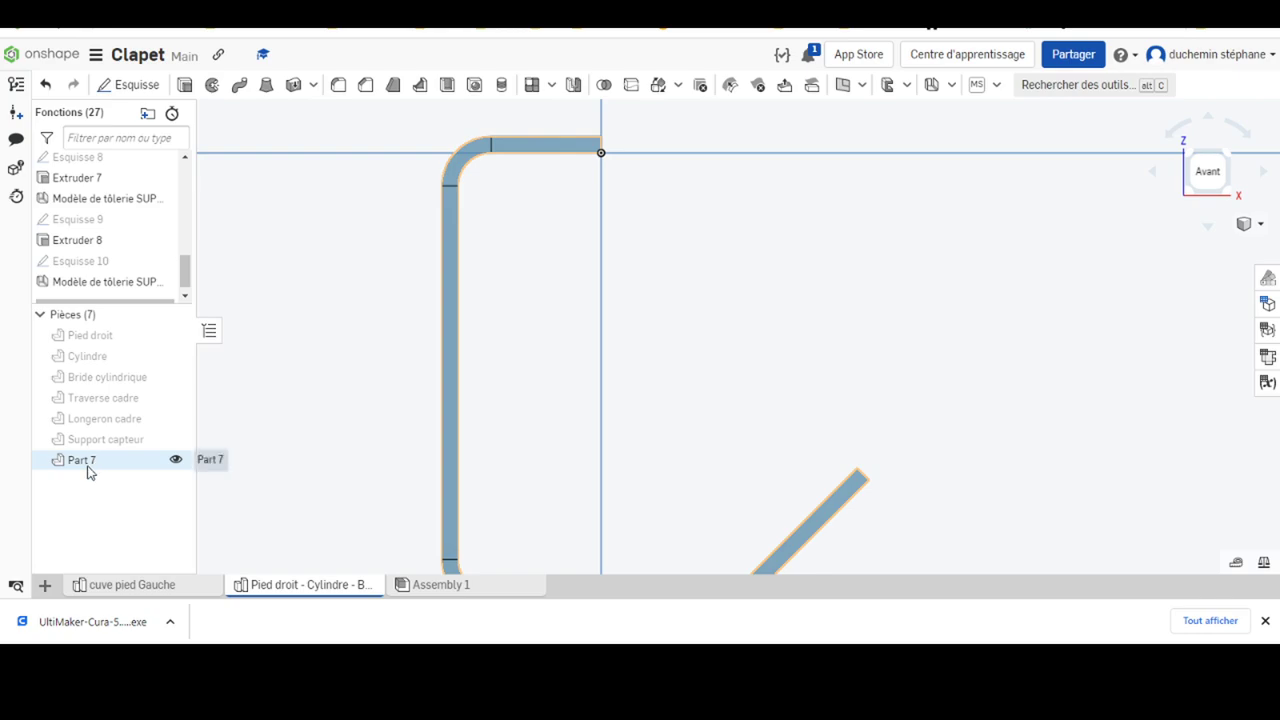
# - Rename Part 7 to 'Support sonde'
pyautogui.rightClick(95, 460)
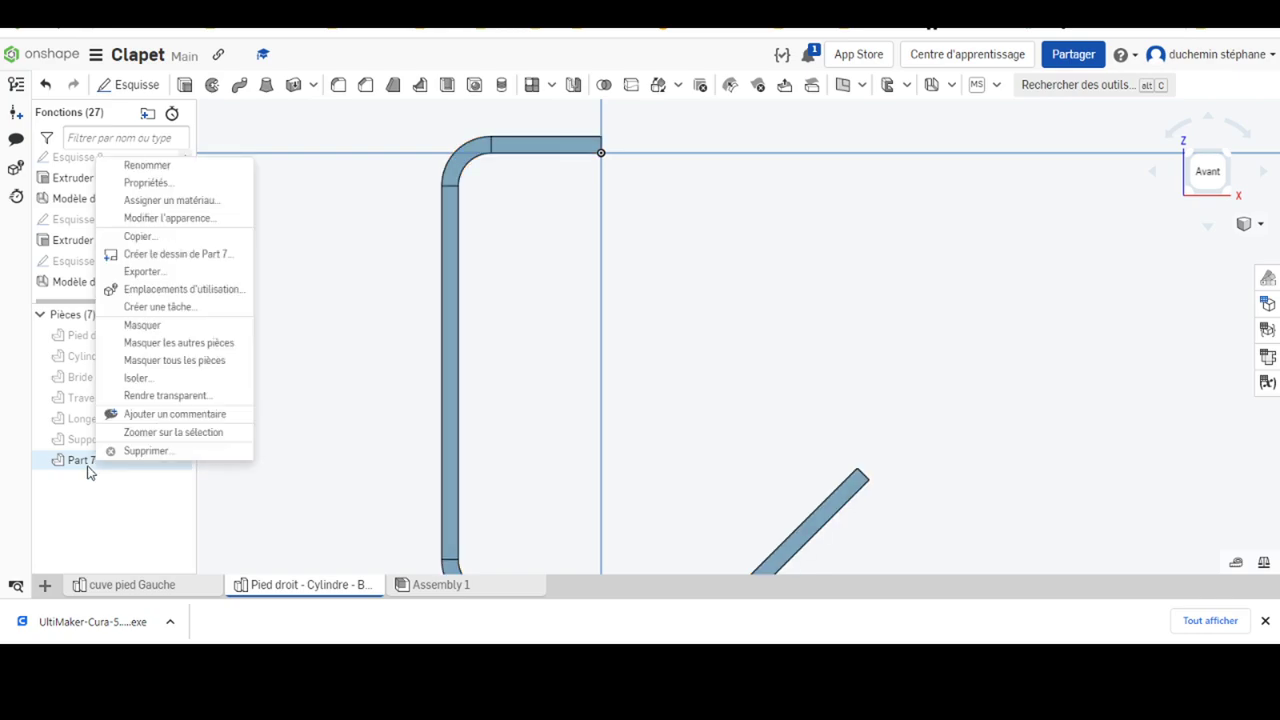
pyautogui.click(147, 166)
pyautogui.write('s')
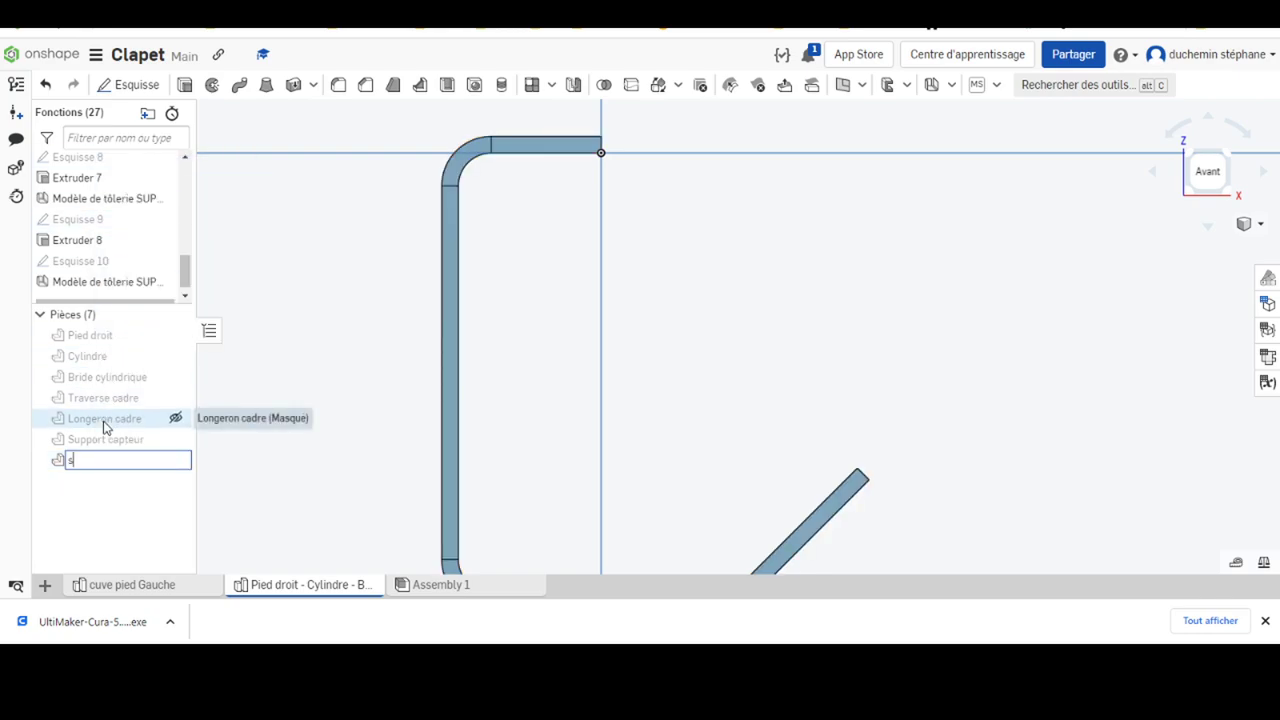
pyautogui.press('BackSpace')
pyautogui.write('Support sonde')
pyautogui.press('Return')
pyautogui.scroll(-3, 906, 325)
# - Show the six hidden parts from Pied droit to Support capteur and orbit into the cylinder
pyautogui.scroll(-4, 750, 320)
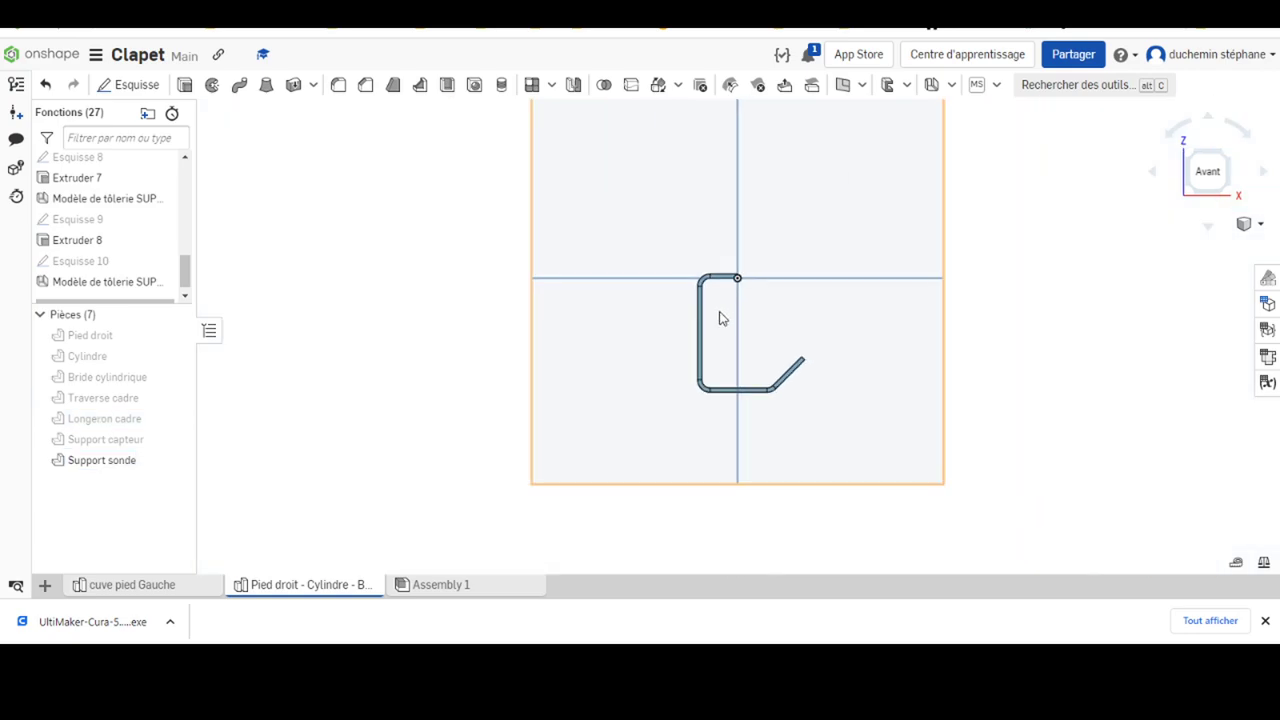
pyautogui.click(128, 338)
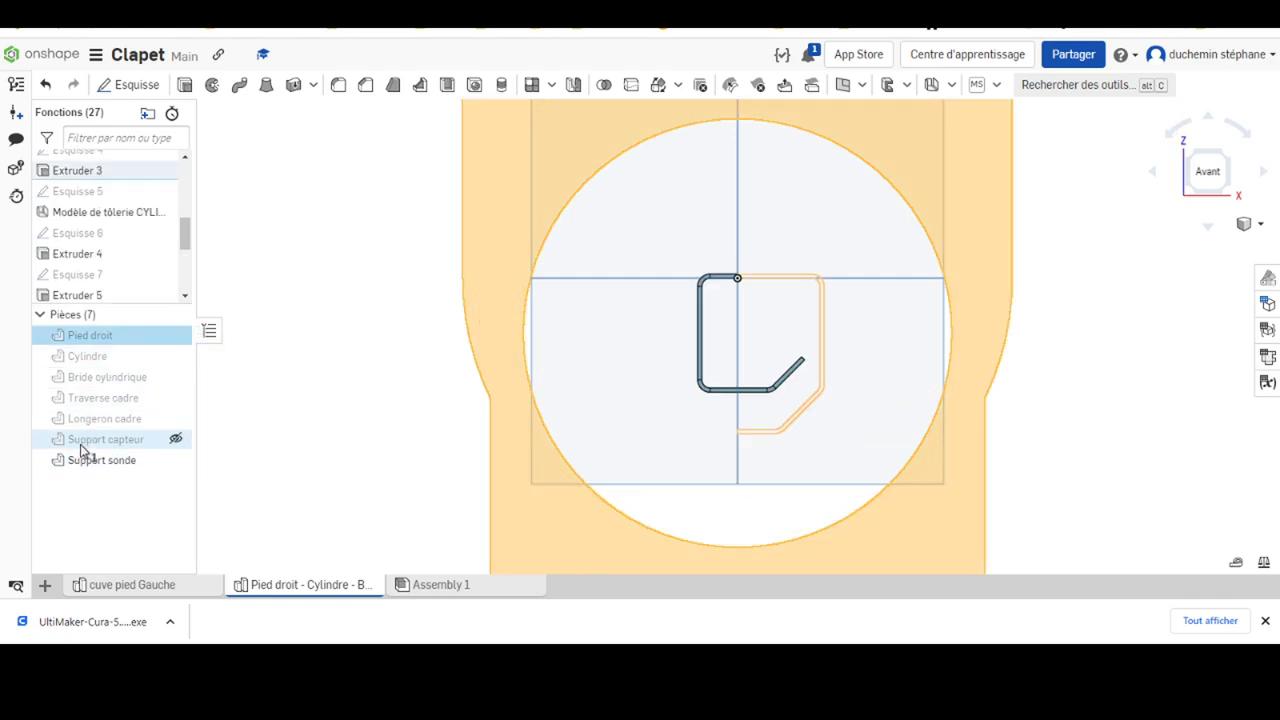
pyautogui.keyDown('shift'); pyautogui.click(84, 449); pyautogui.keyUp('shift')
pyautogui.rightClick(84, 449)
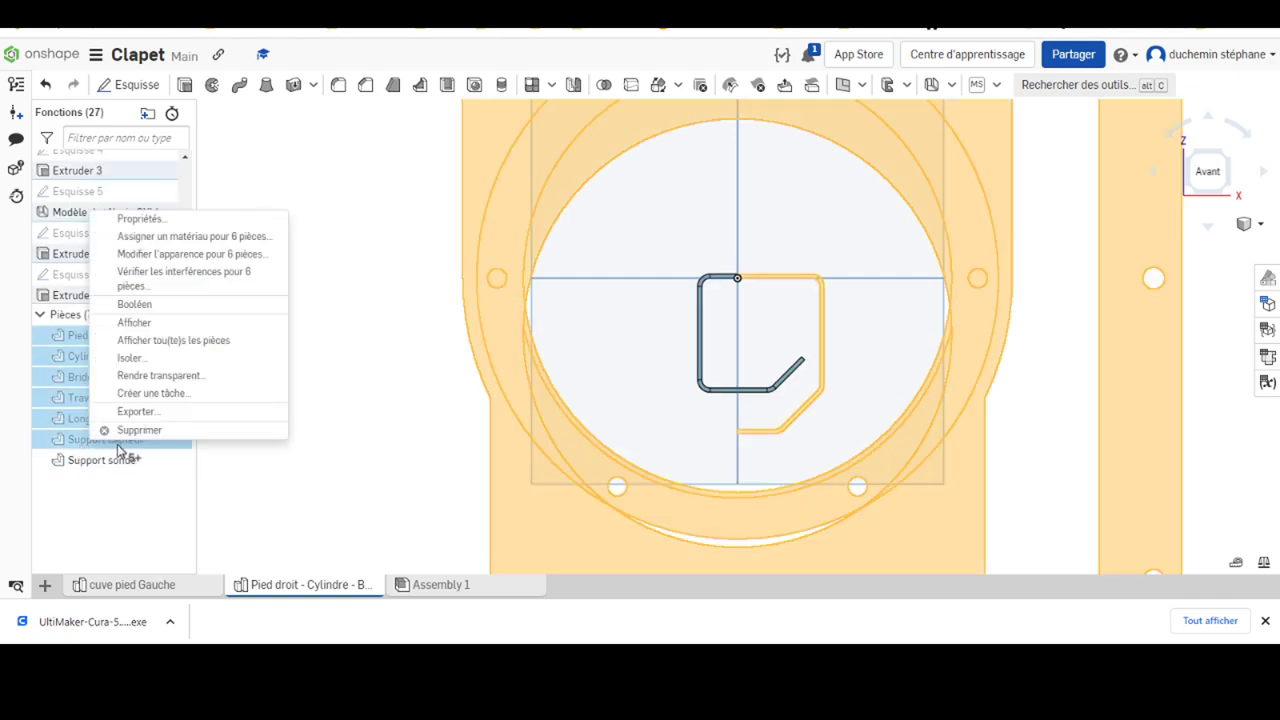
pyautogui.click(130, 322)
pyautogui.moveTo(684, 297)
pyautogui.mouseDown(button='right')
pyautogui.moveTo(669, 333)
pyautogui.moveTo(818, 391)
pyautogui.moveTo(577, 451)
pyautogui.mouseUp(button='right')
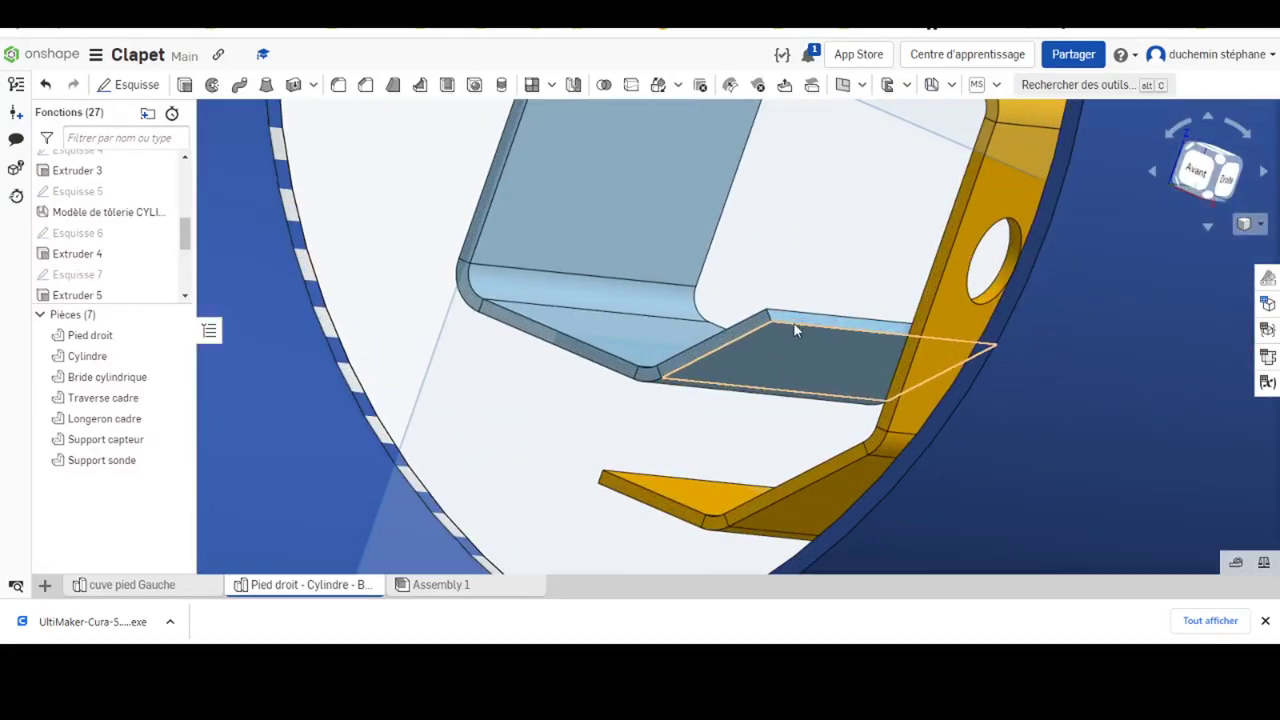
pyautogui.moveTo(577, 451)
pyautogui.mouseDown(button='right')
pyautogui.moveTo(880, 237)
pyautogui.moveTo(735, 275)
pyautogui.moveTo(936, 300)
pyautogui.mouseUp(button='right')
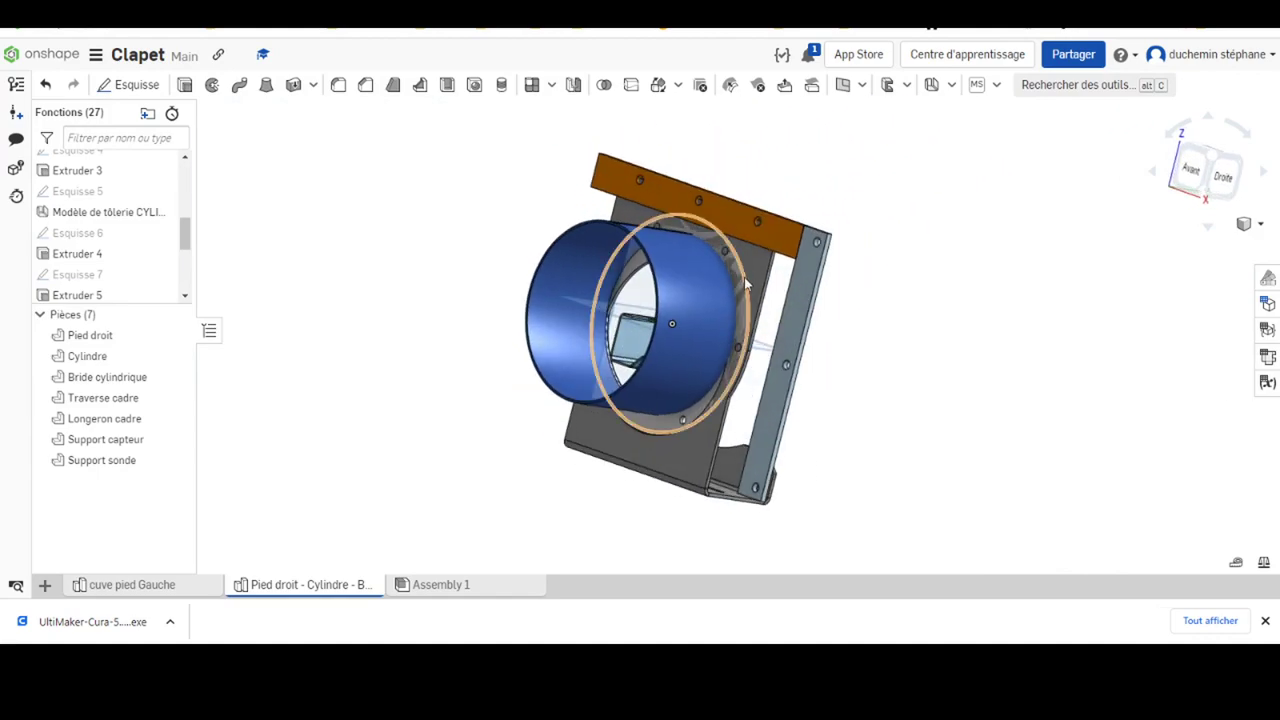